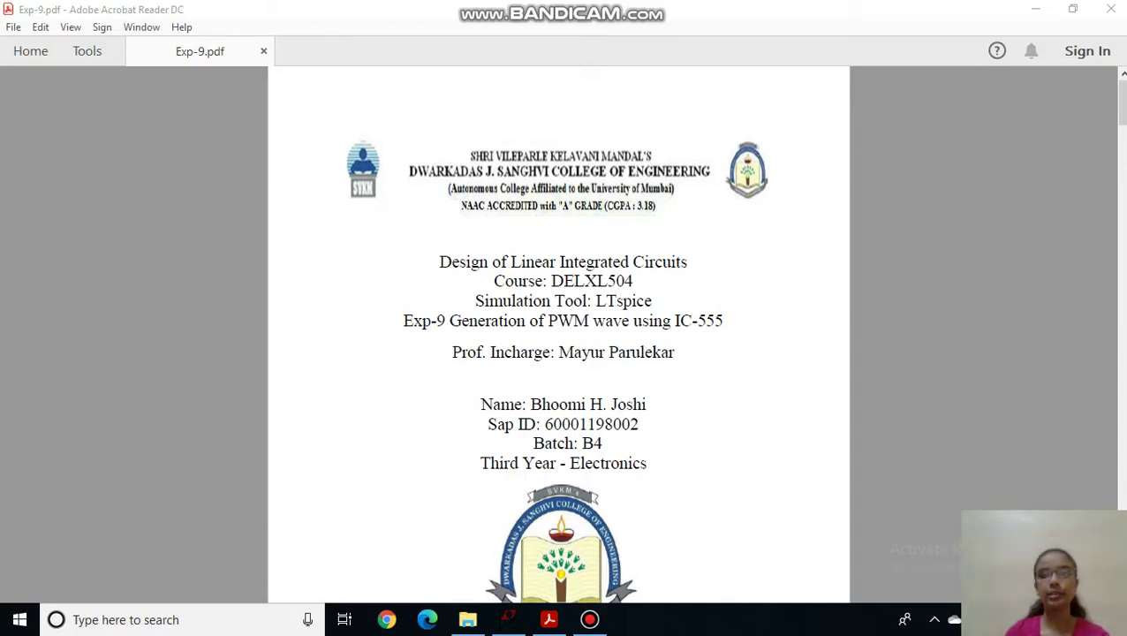
Scroll Exp-9.pdf past the pin descriptions to the IC-555 block diagram on page 3.
drag(1122, 107, 1116, 185)
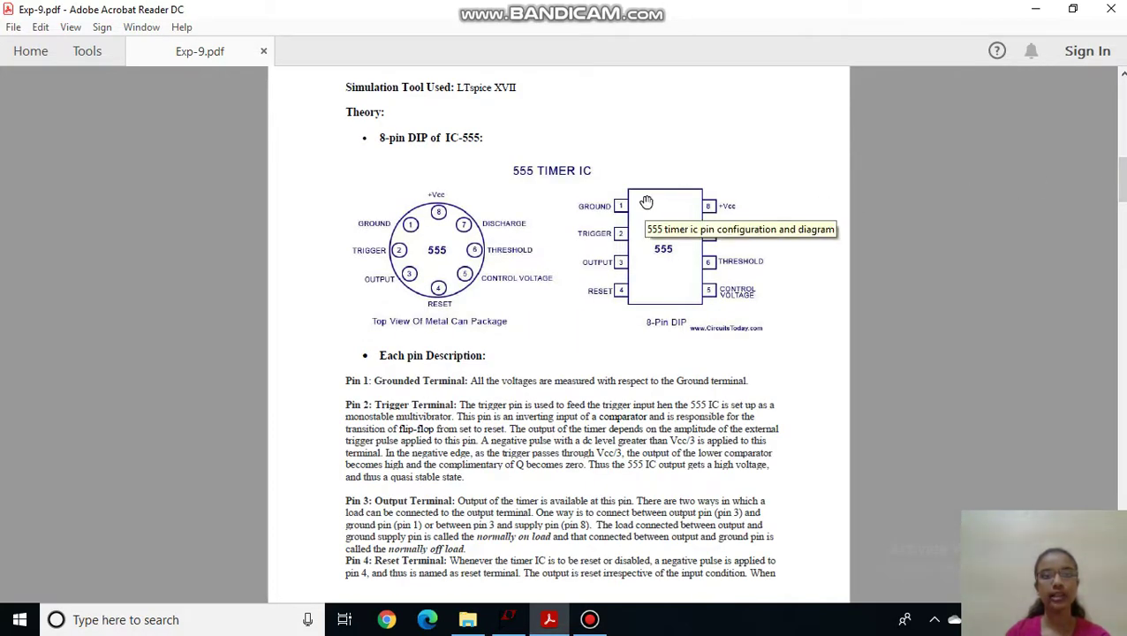
scroll(647, 203, up, 1)
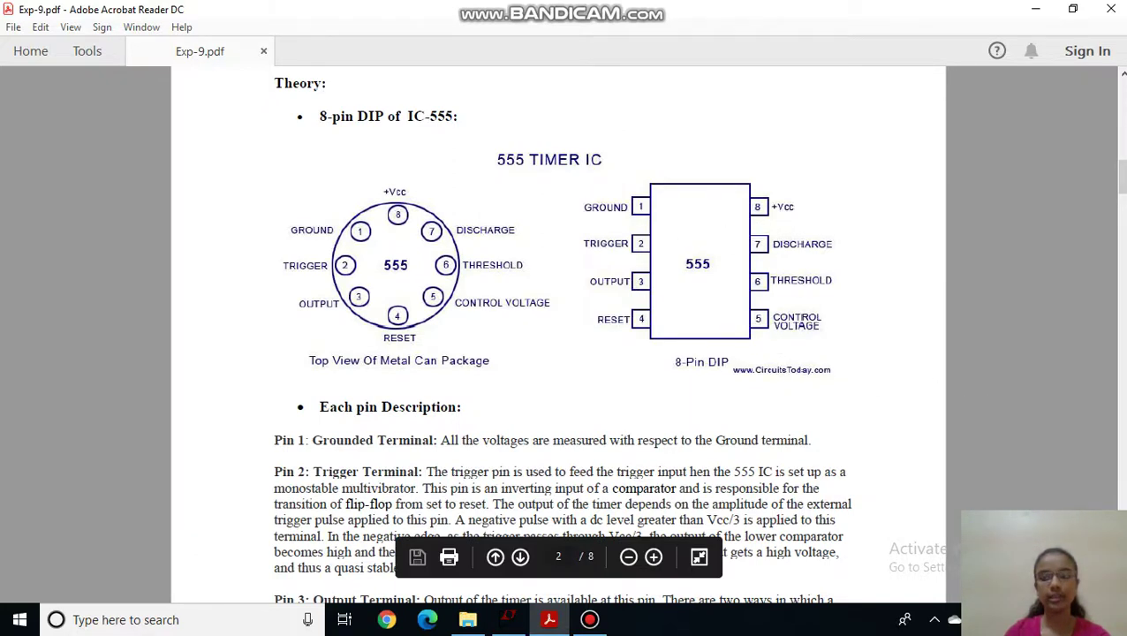
scroll(558, 336, down, 5)
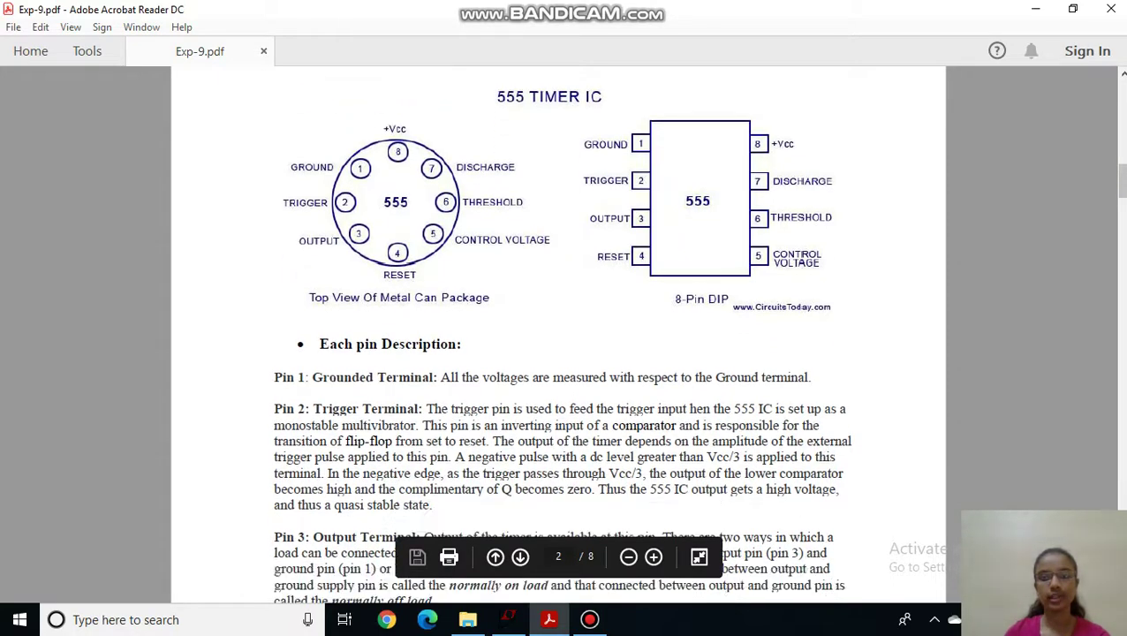
scroll(559, 336, down, 14)
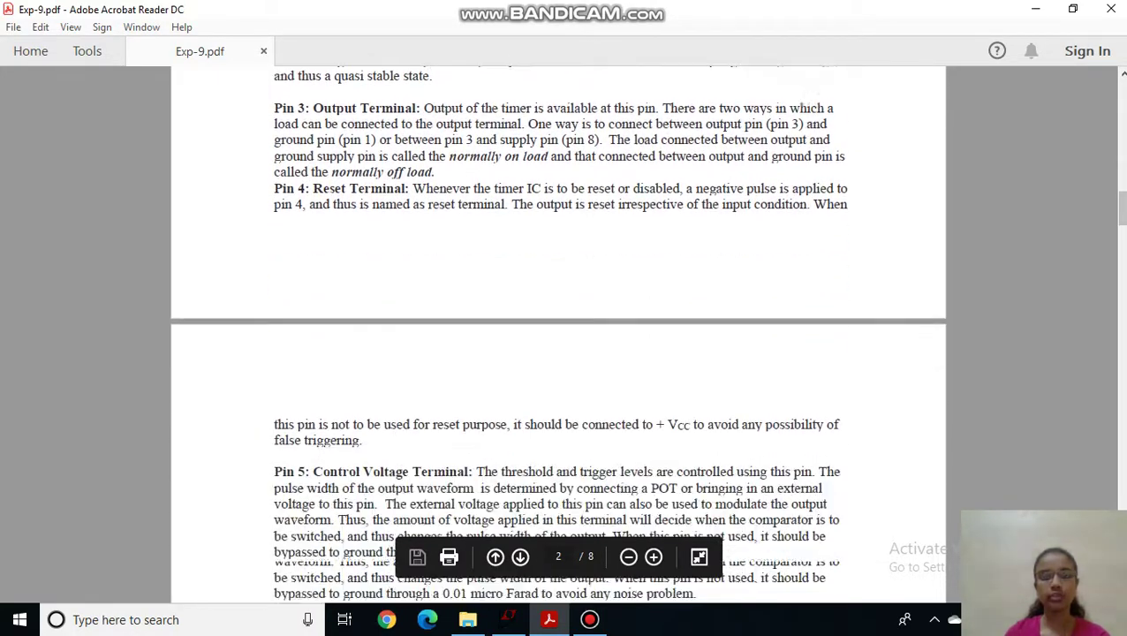
scroll(558, 336, down, 7)
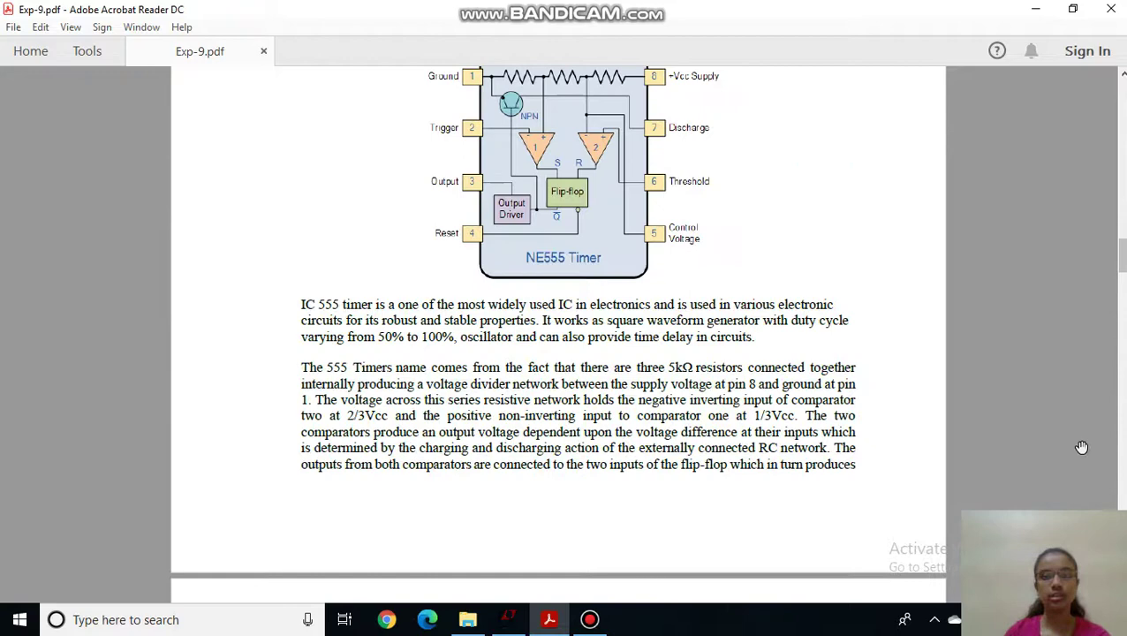
drag(1124, 253, 1124, 243)
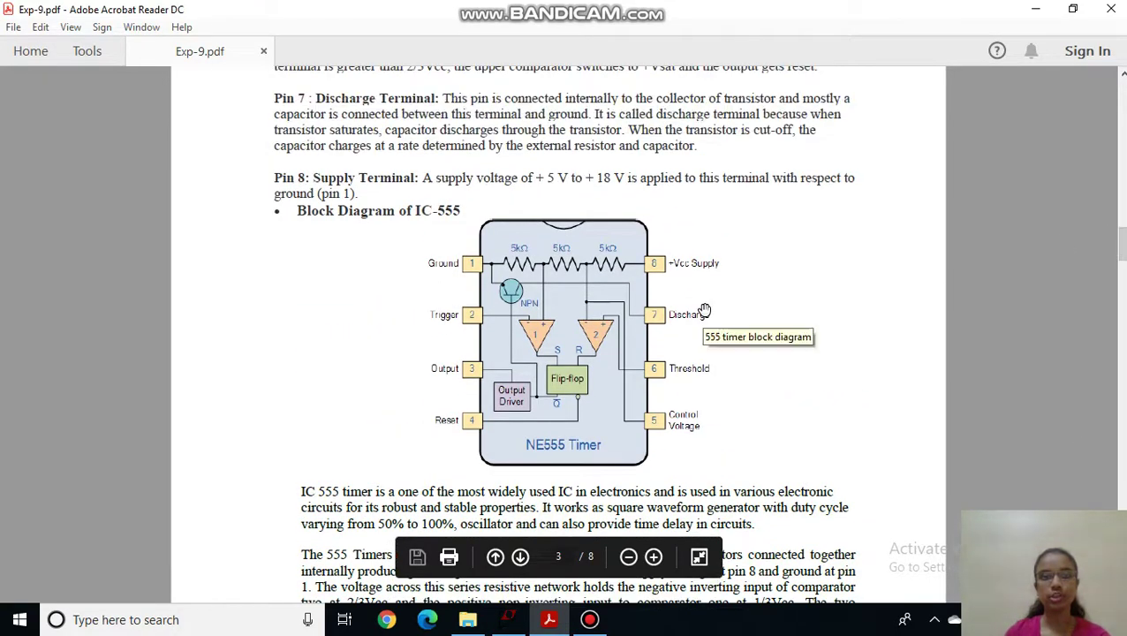
Zoom in on the NE555 block diagram until pins 1–8 and the 5kΩ resistors are readable.
scroll(705, 311, up, 1)
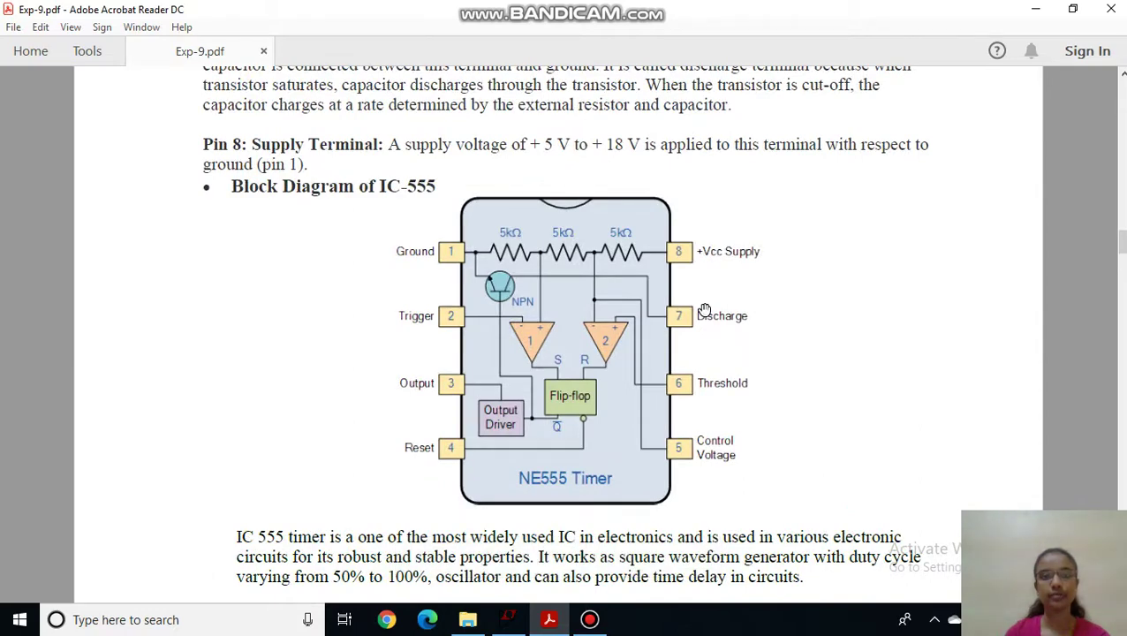
scroll(704, 311, up, 1)
scroll(704, 311, up, 1)
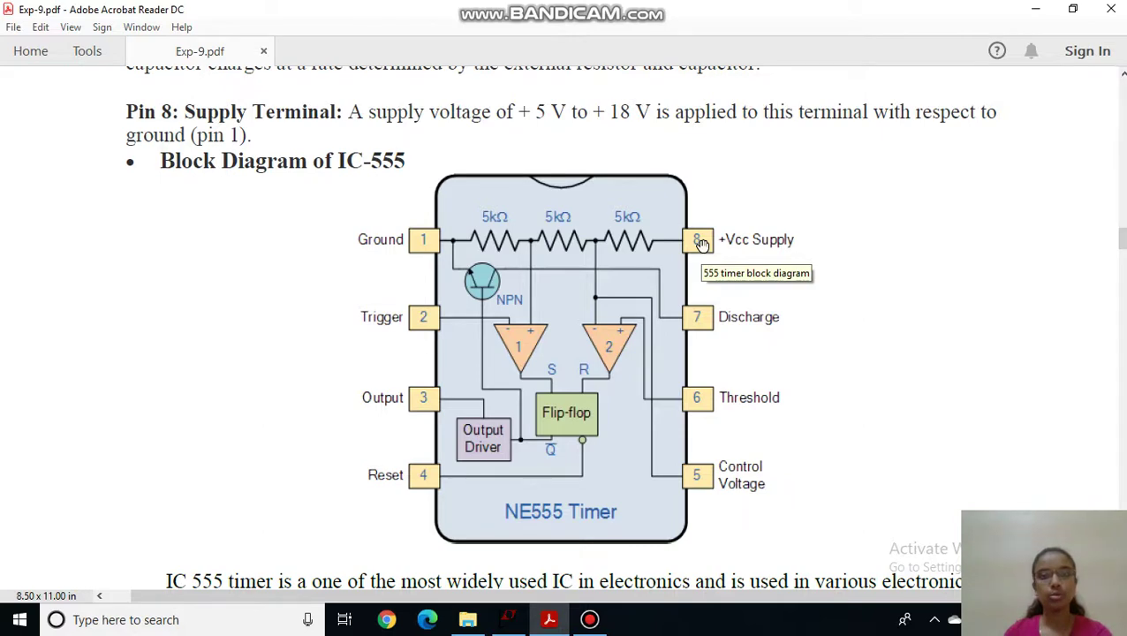
Scroll past the operating modes list to the Monostable 555 Timer section and Figure 1 on page 4.
scroll(701, 244, up, 1)
scroll(700, 244, down, 5)
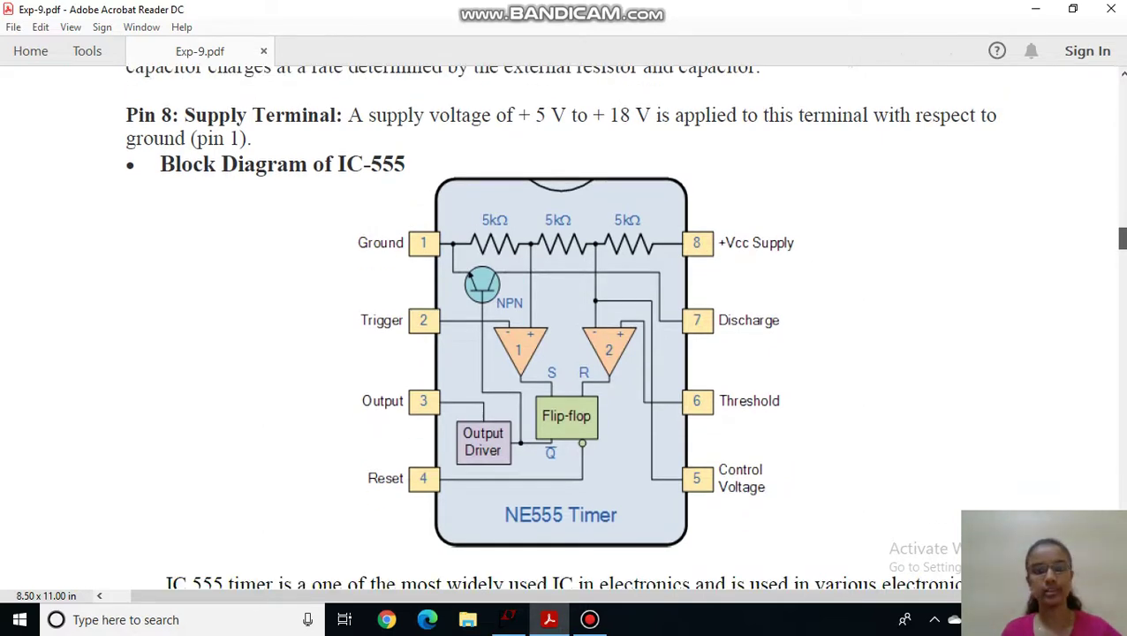
scroll(583, 336, down, 4)
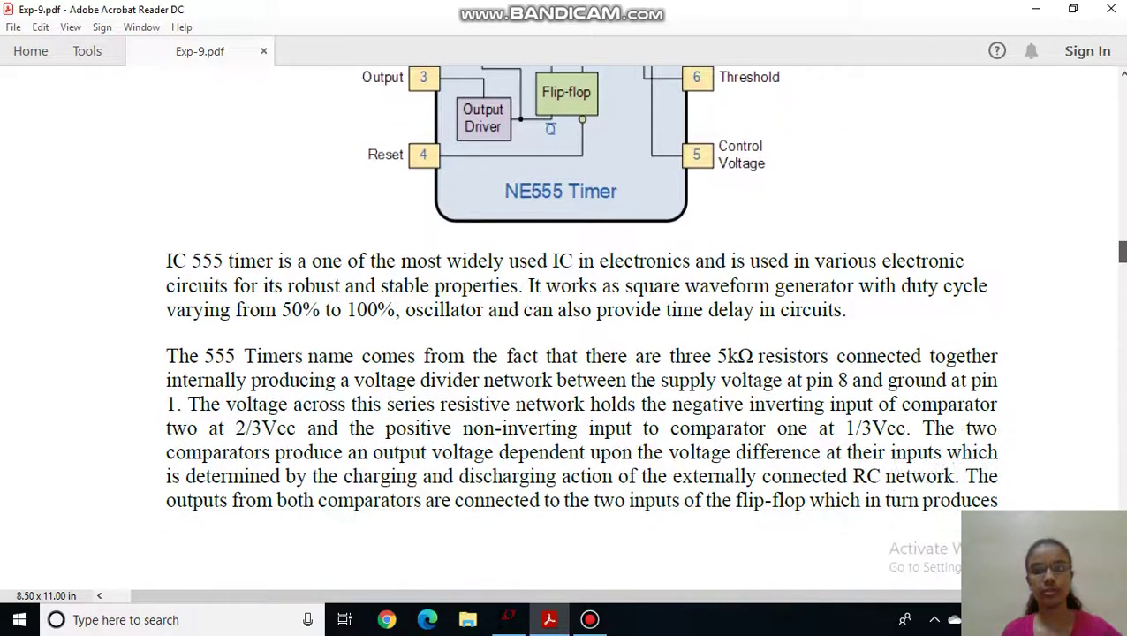
scroll(583, 335, down, 4)
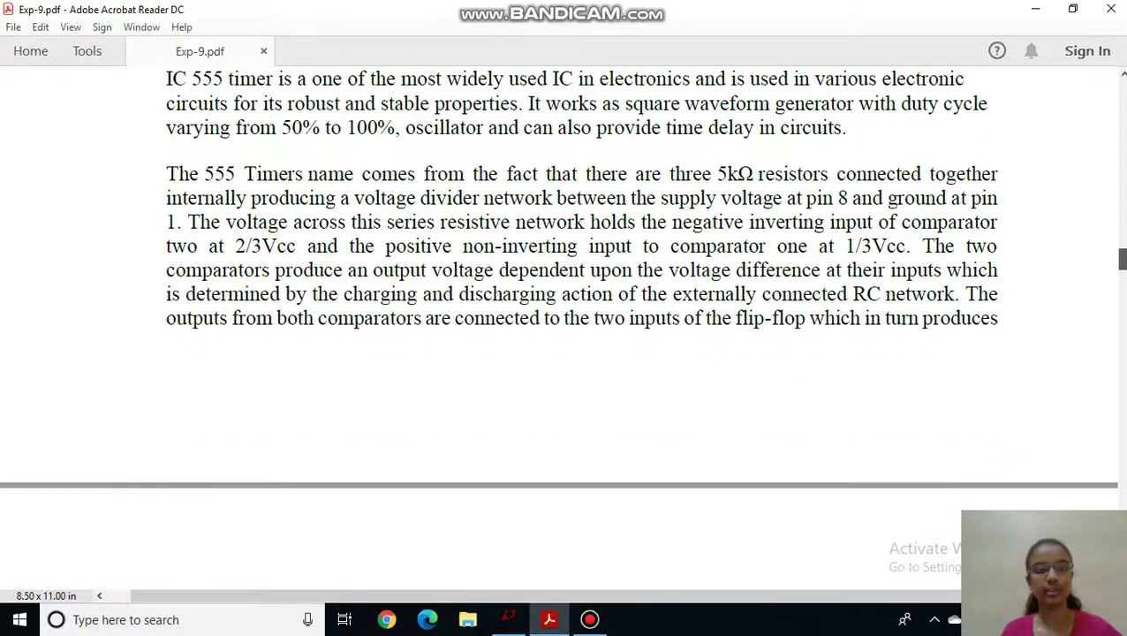
scroll(564, 318, down, 18)
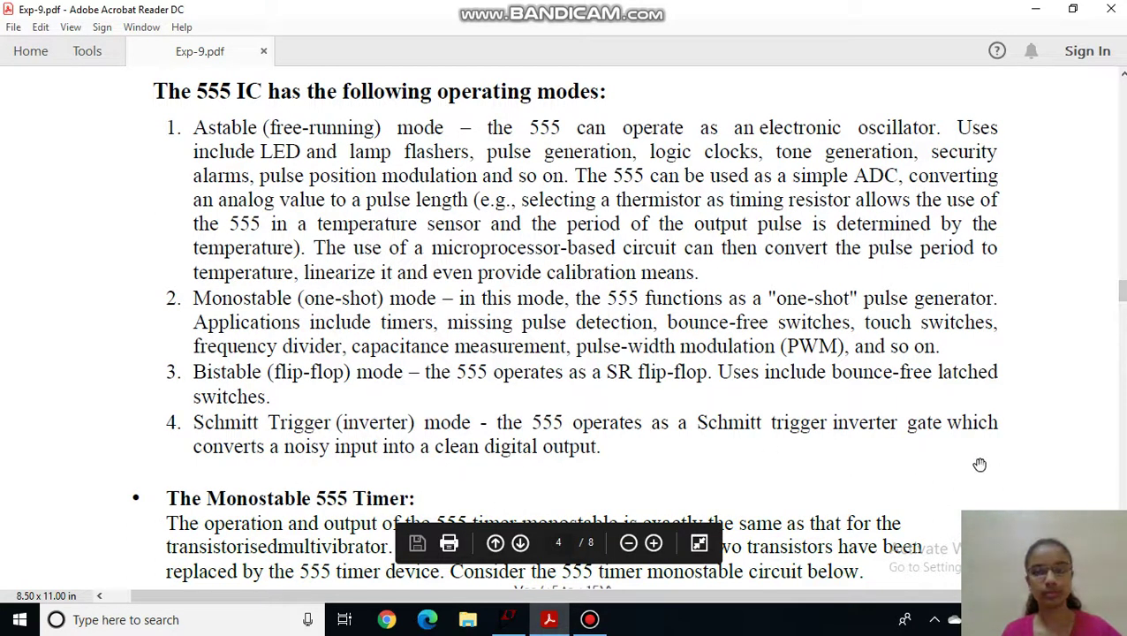
scroll(563, 329, down, 6)
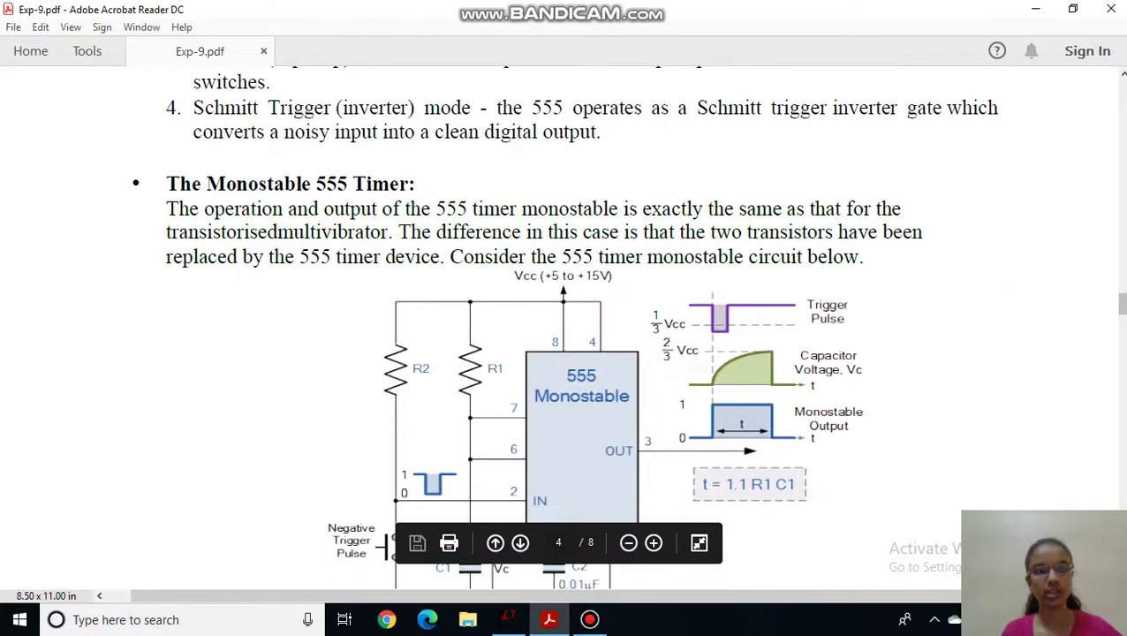
scroll(564, 327, down, 3)
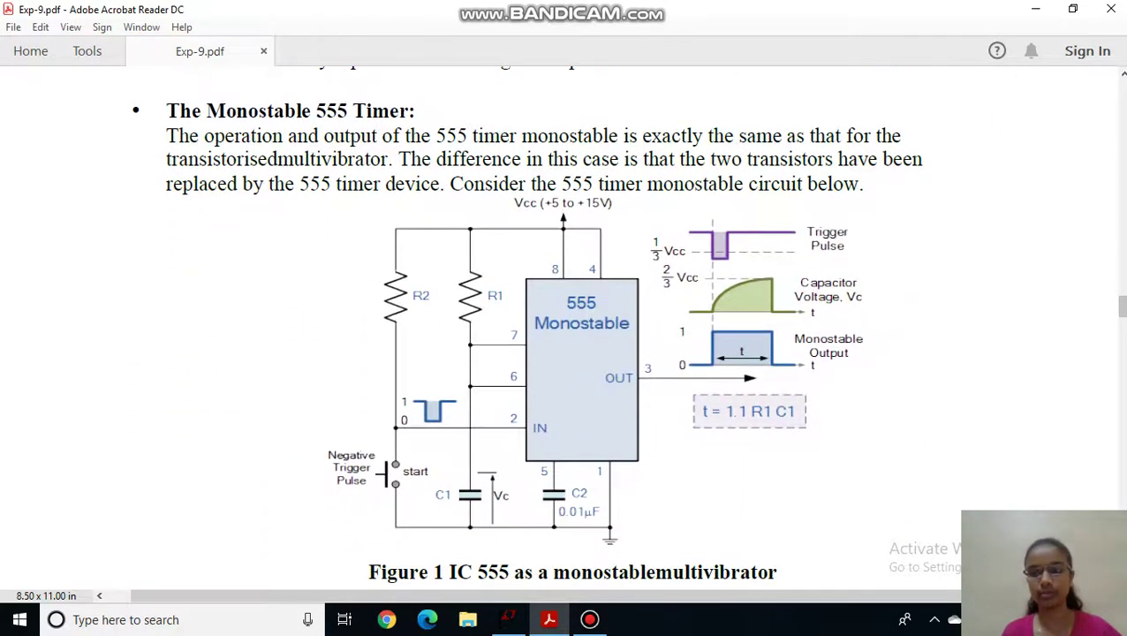
scroll(564, 327, down, 1)
scroll(563, 327, down, 1)
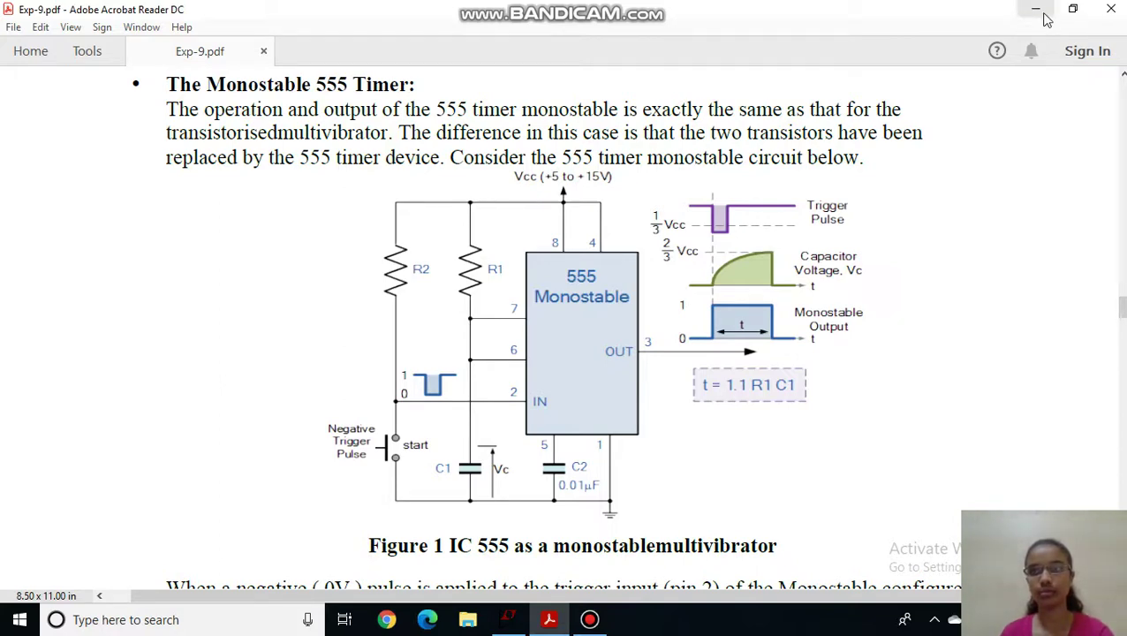
Minimise Acrobat, bring LTspice back up, and close the extra Untitled schematic.
click(1031, 8)
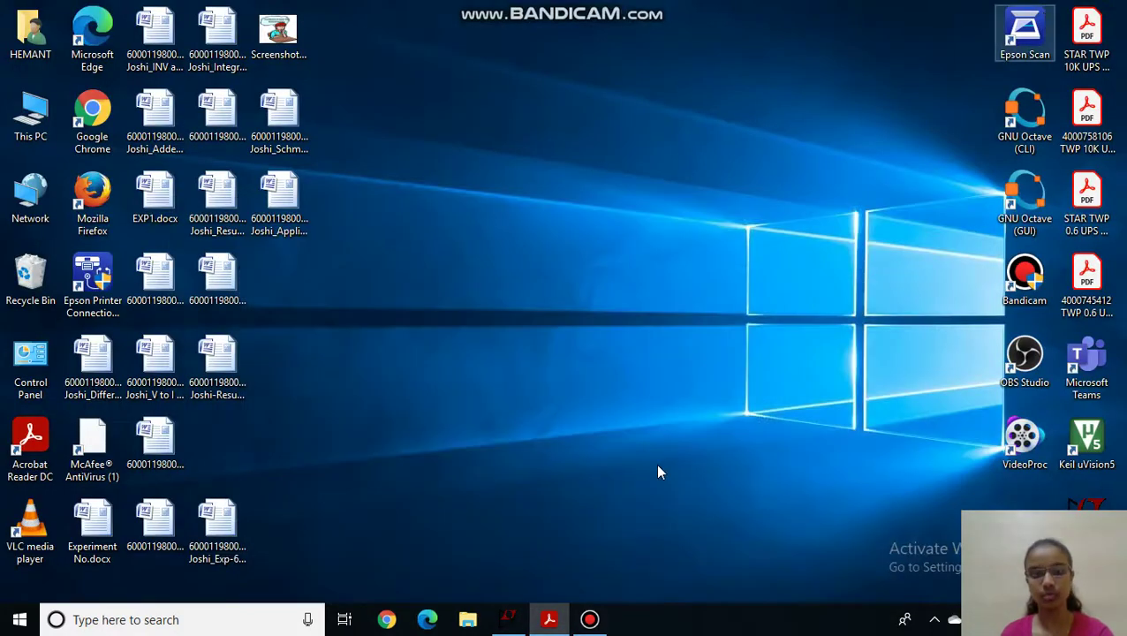
click(510, 619)
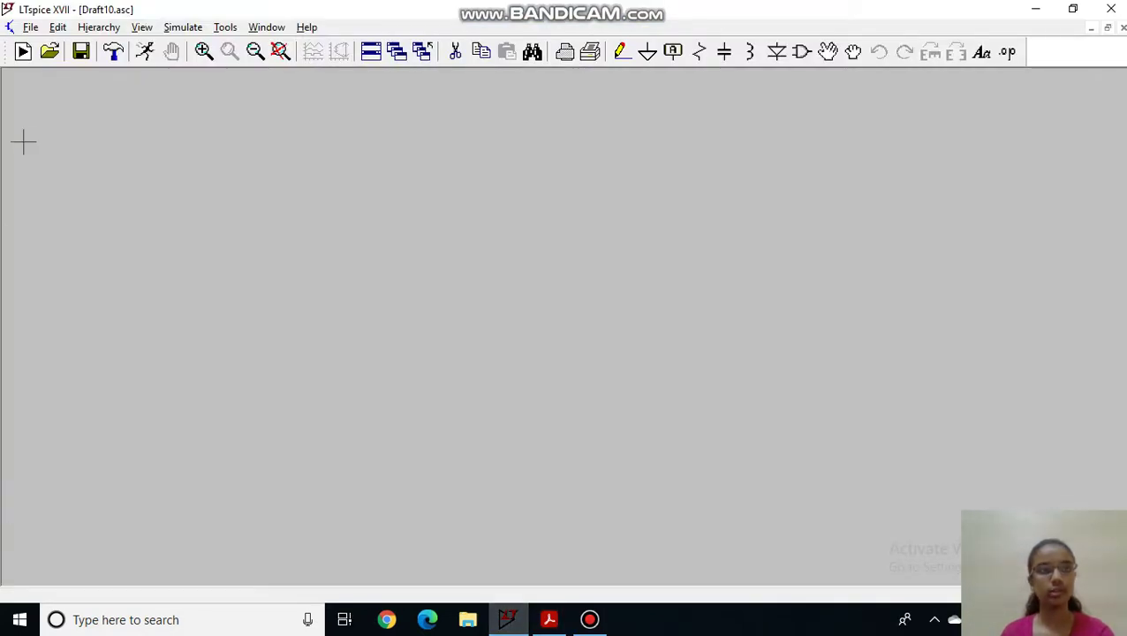
click(31, 28)
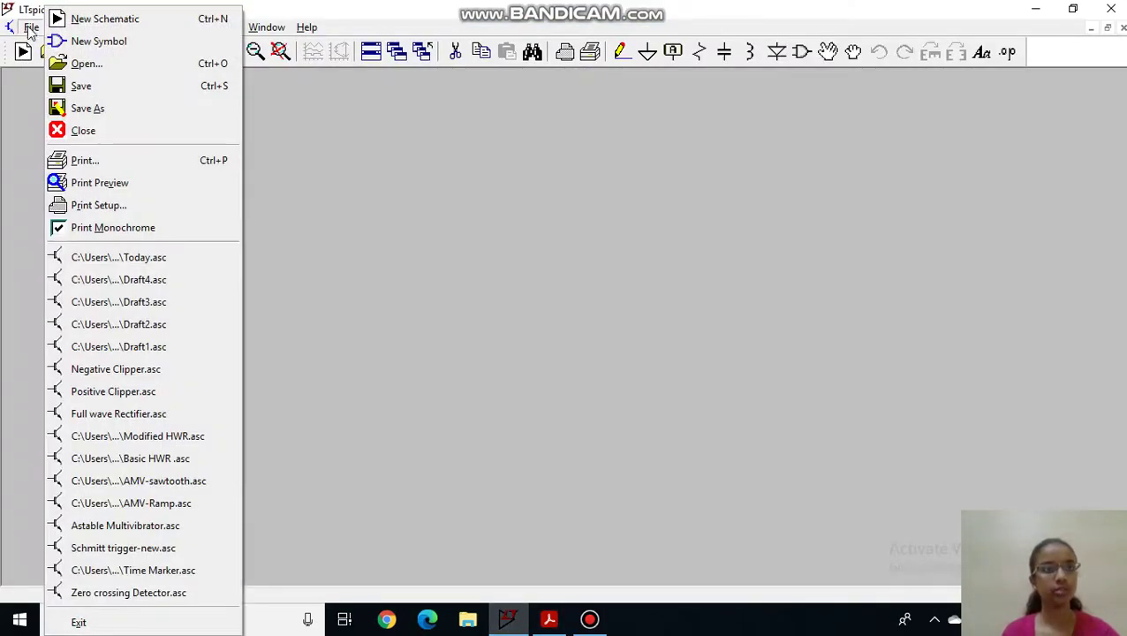
click(91, 25)
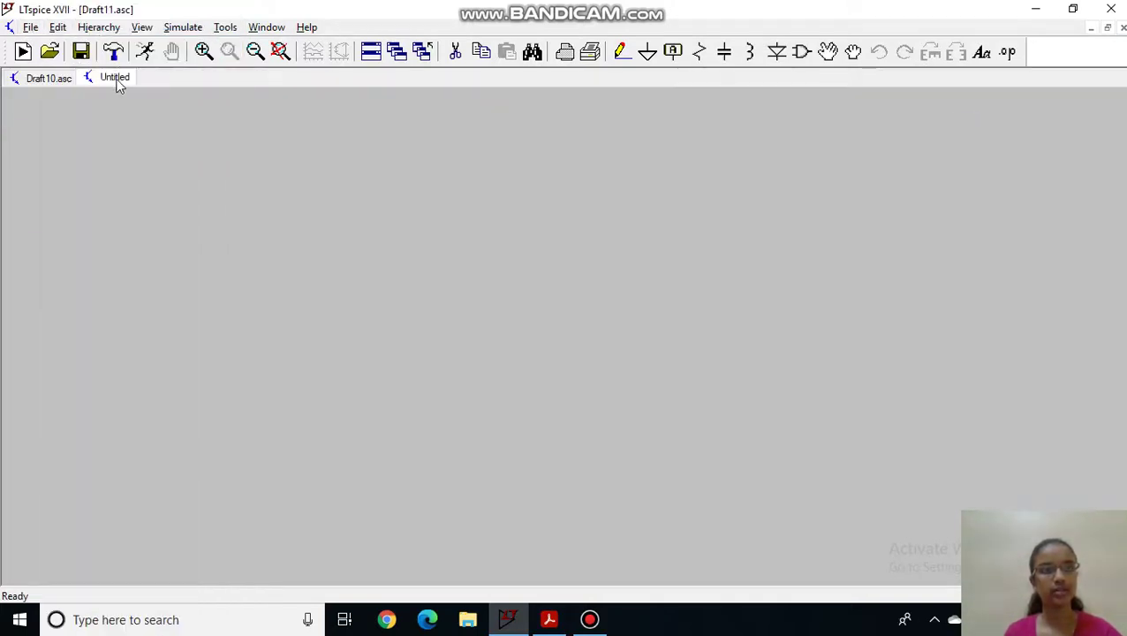
right_click(118, 83)
click(155, 114)
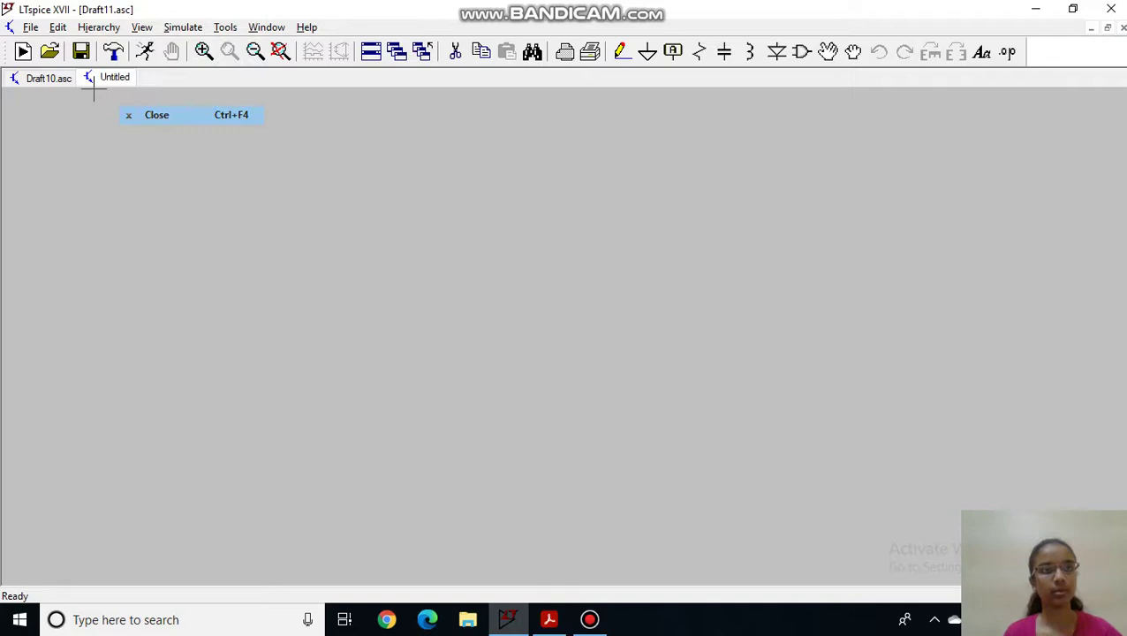
Save the schematic as PWM-555.asc, replacing the old name Draft10.
click(33, 26)
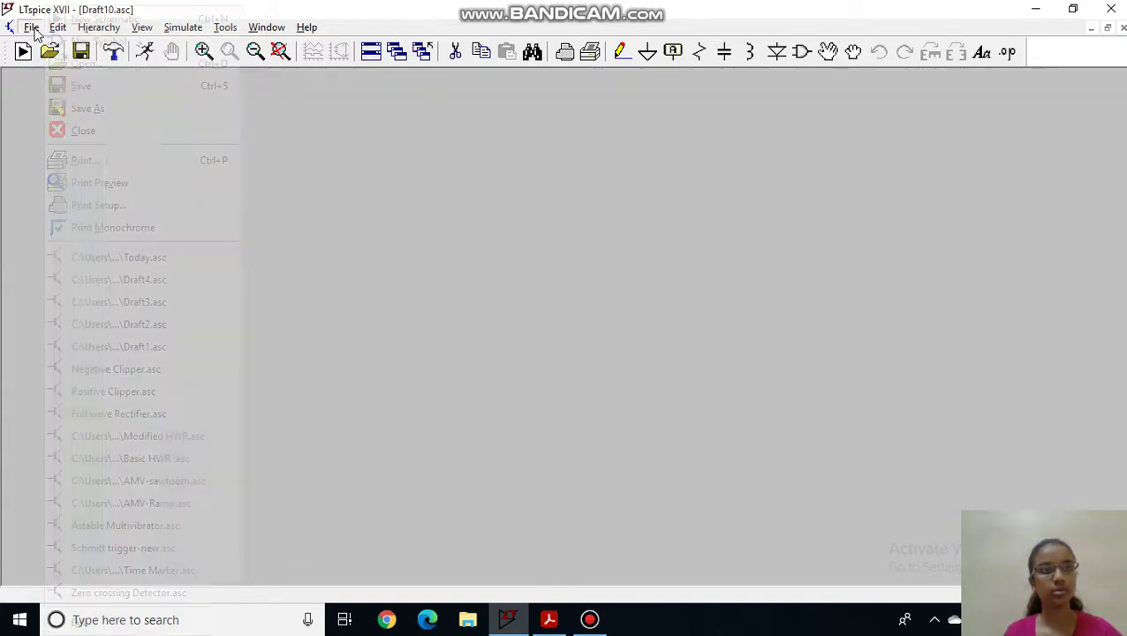
click(98, 107)
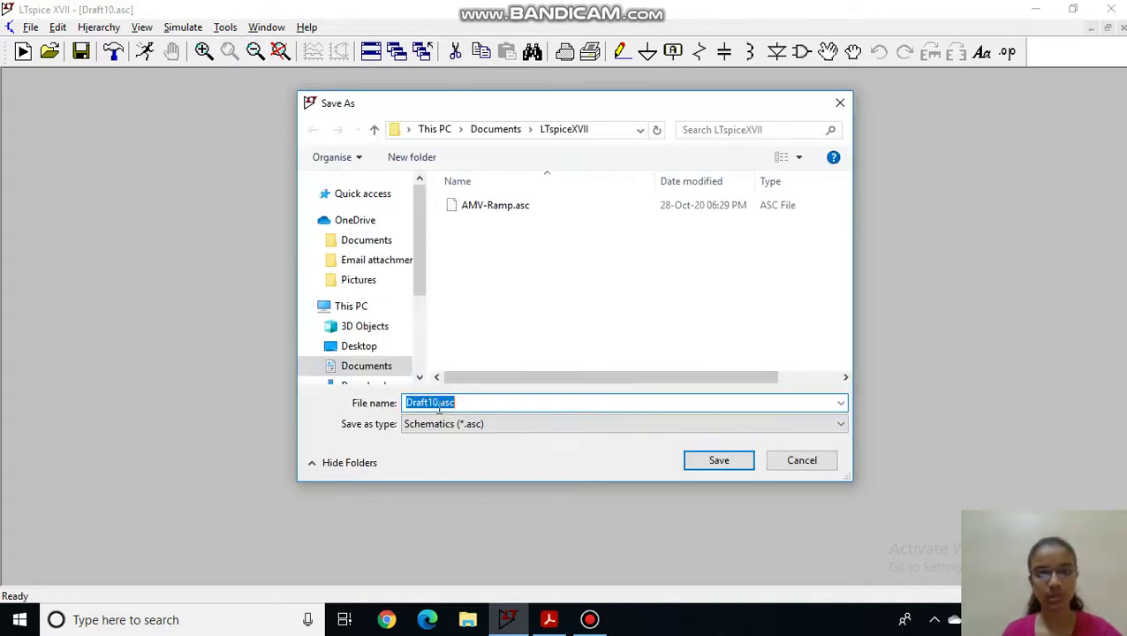
click(435, 403)
key(BackSpace)
key(BackSpace)
key(BackSpace)
key(BackSpace)
key(BackSpace)
key(BackSpace)
key(BackSpace)
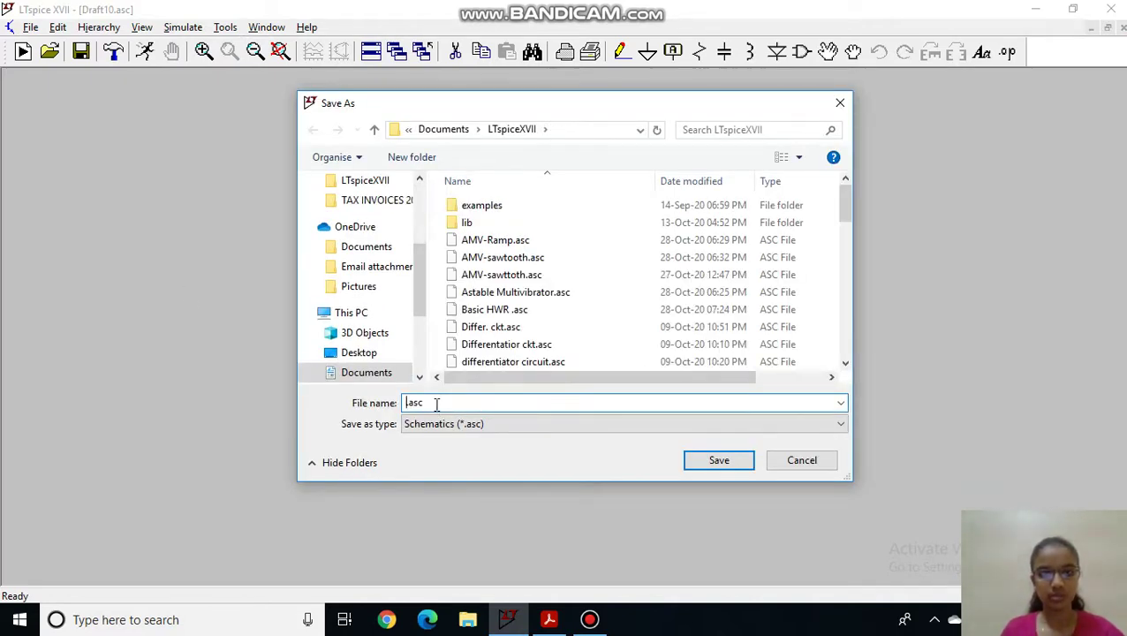
text(PWM)
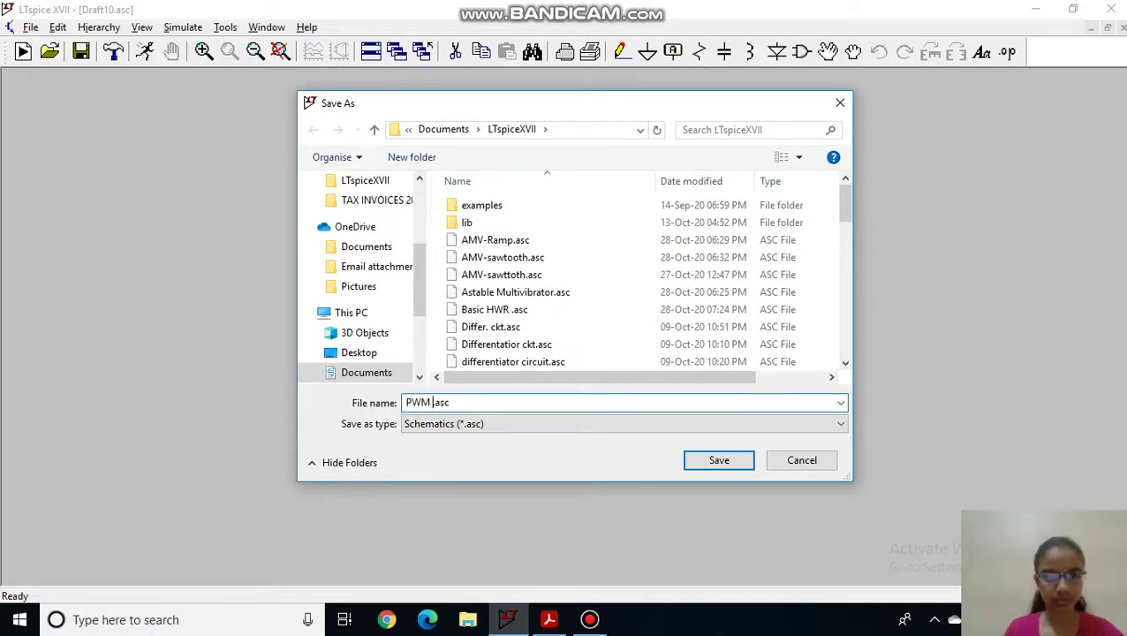
text(-555)
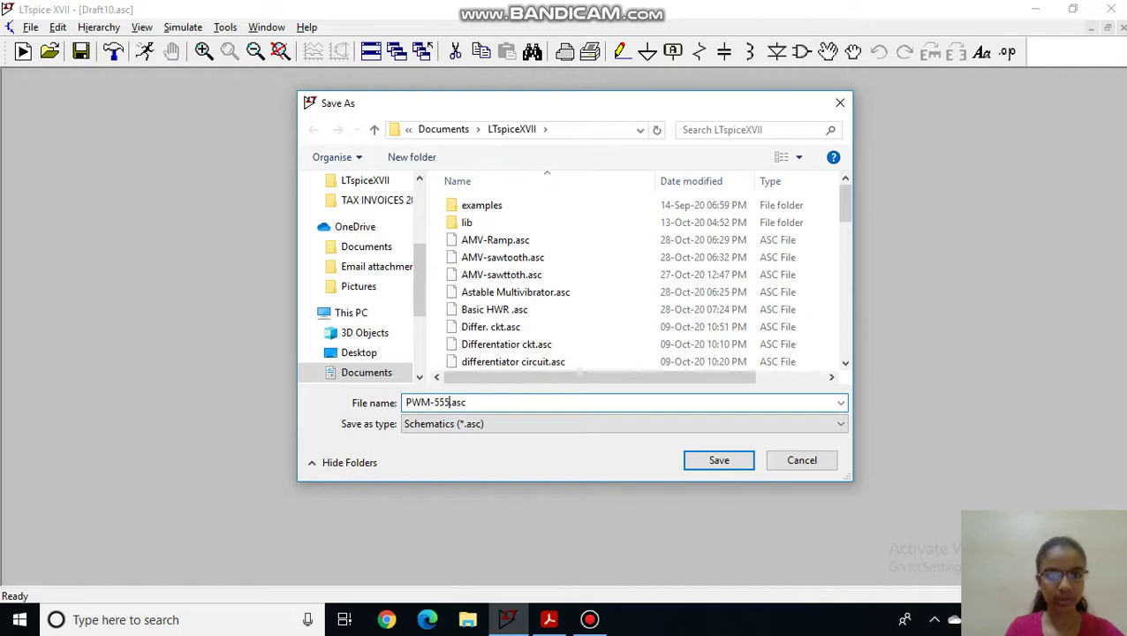
key(Return)
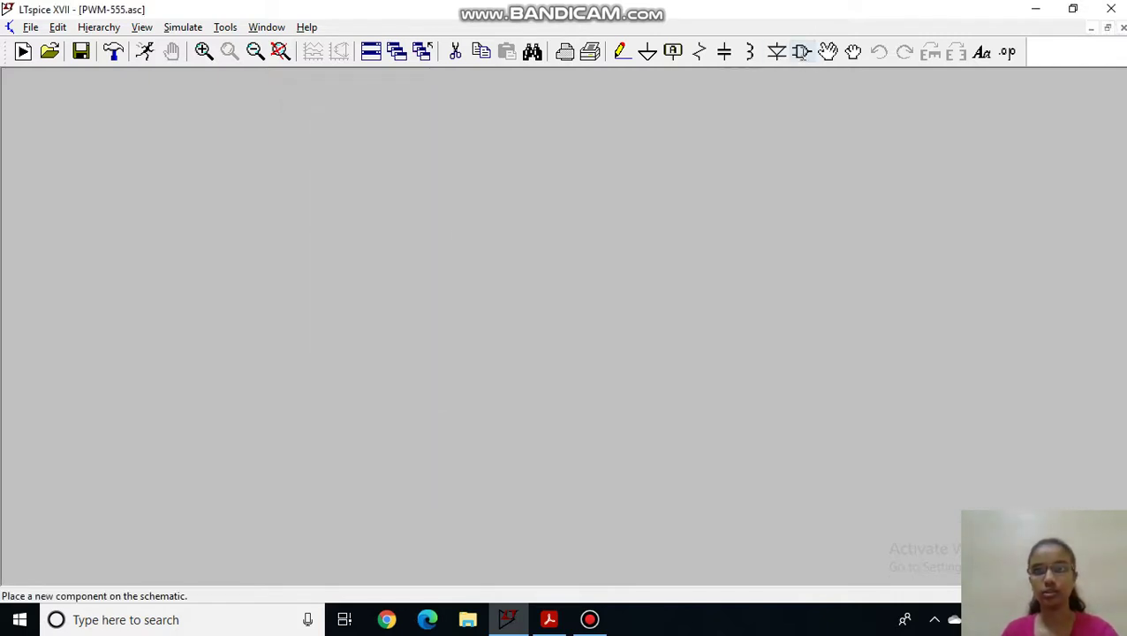
Place the NE555 timer U1 on the canvas and move it into position.
click(802, 52)
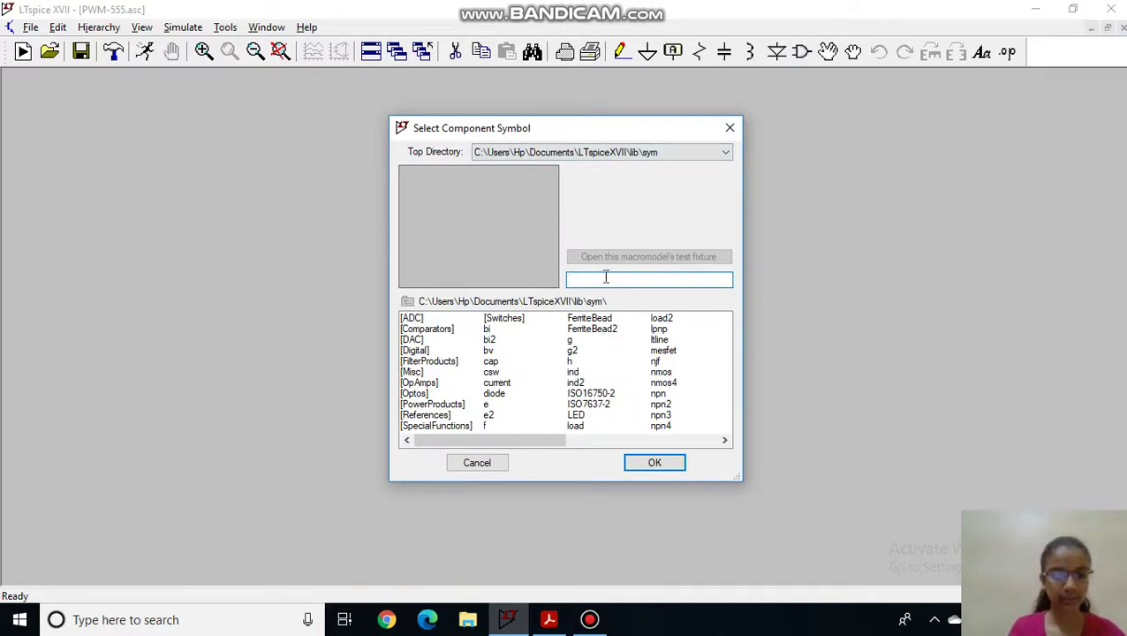
text(NE555)
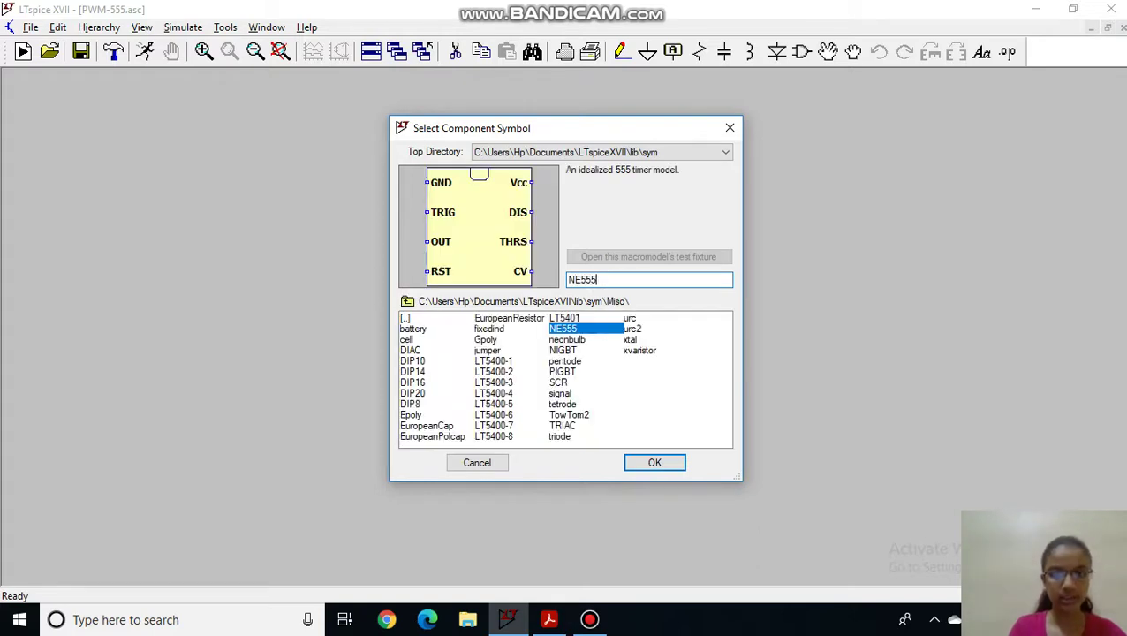
key(Return)
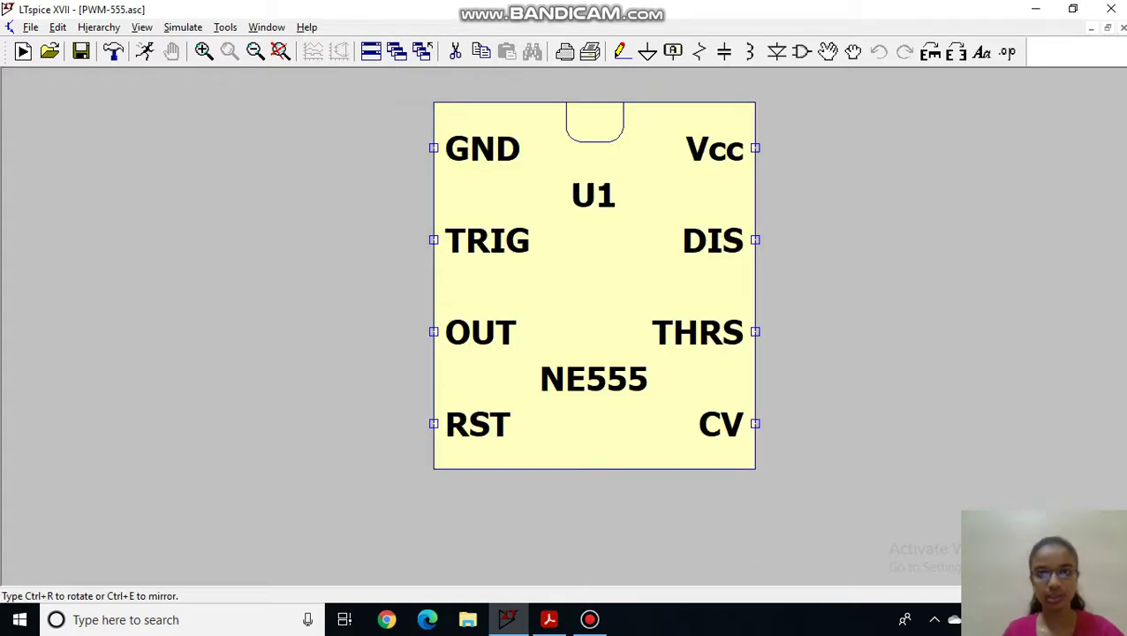
click(594, 309)
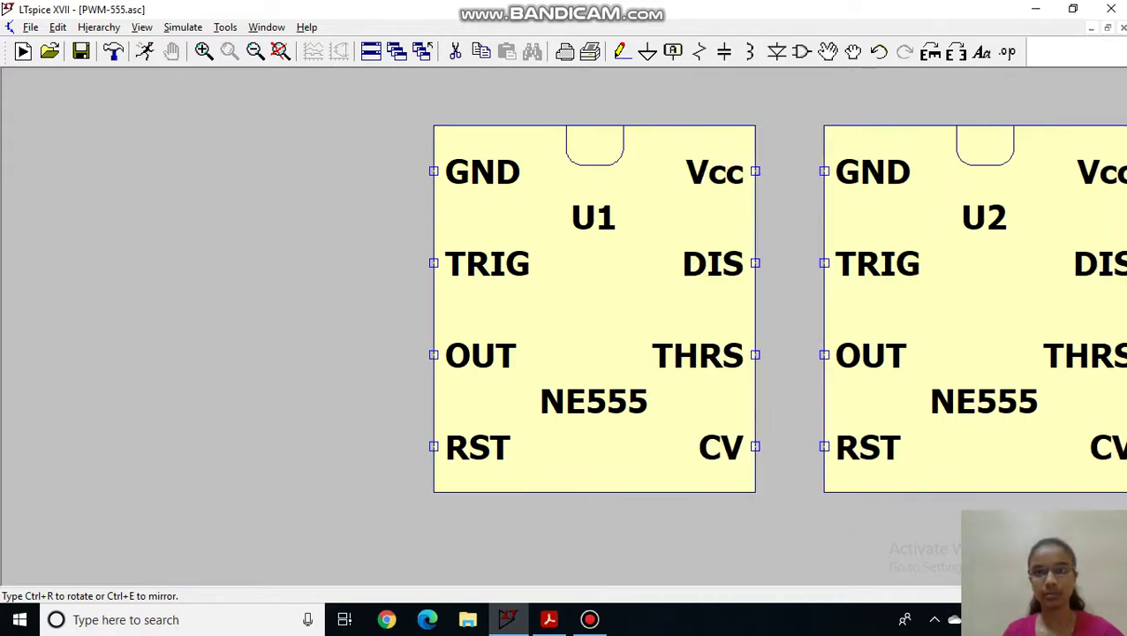
key(Escape)
scroll(980, 316, down, 5)
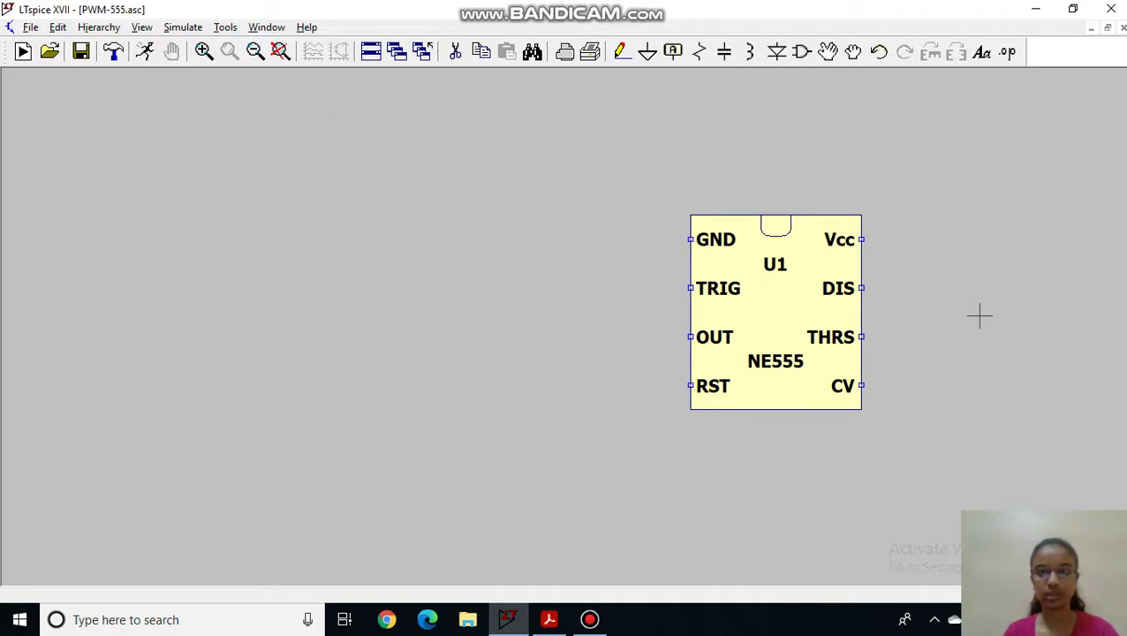
click(854, 51)
drag(676, 359, 642, 464)
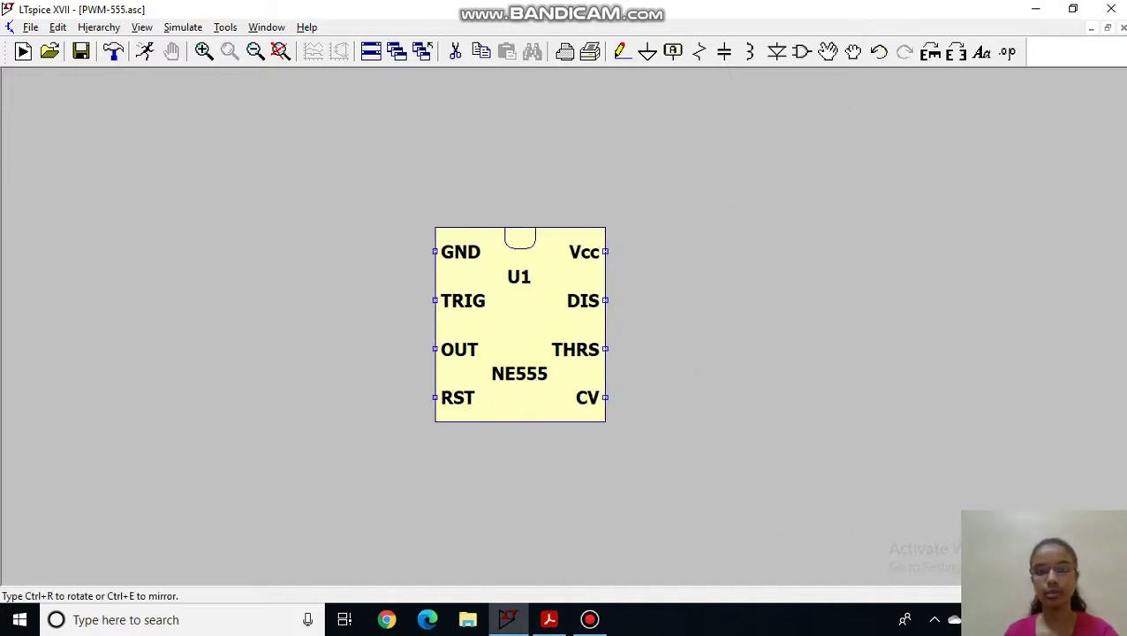
click(546, 301)
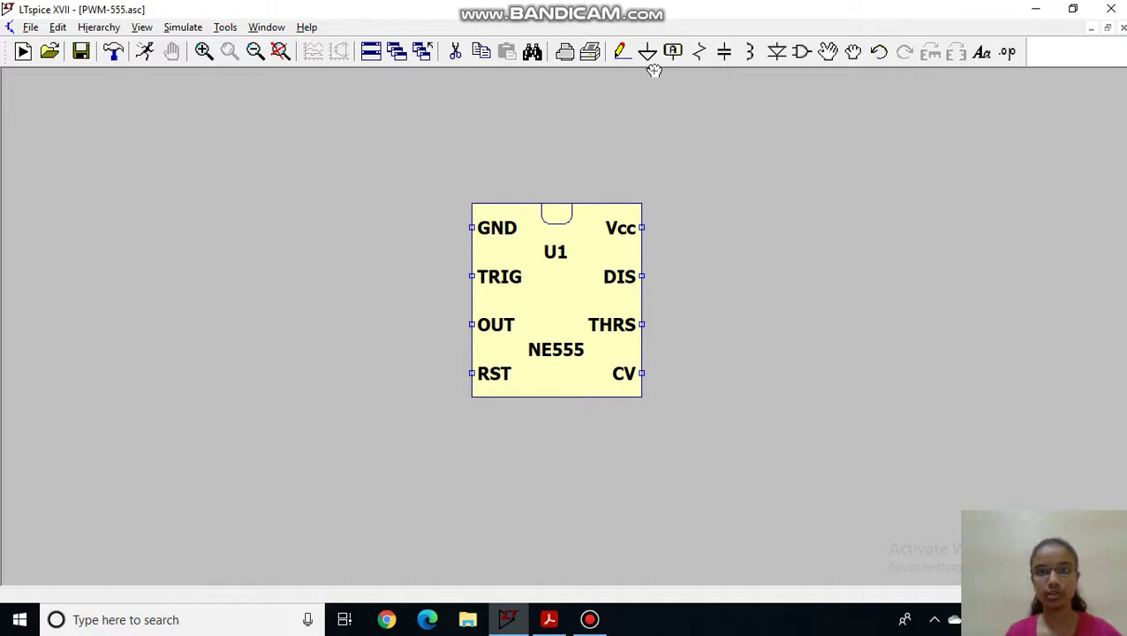
Run a wire from U1's GND pin downward and attach a ground symbol at its end.
click(622, 54)
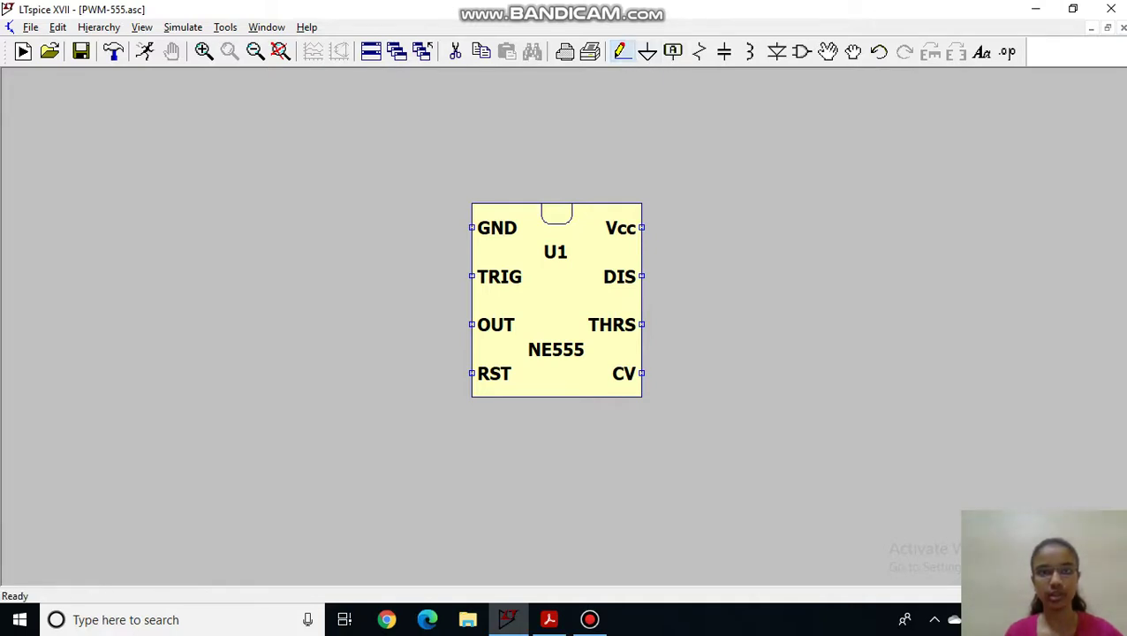
click(472, 228)
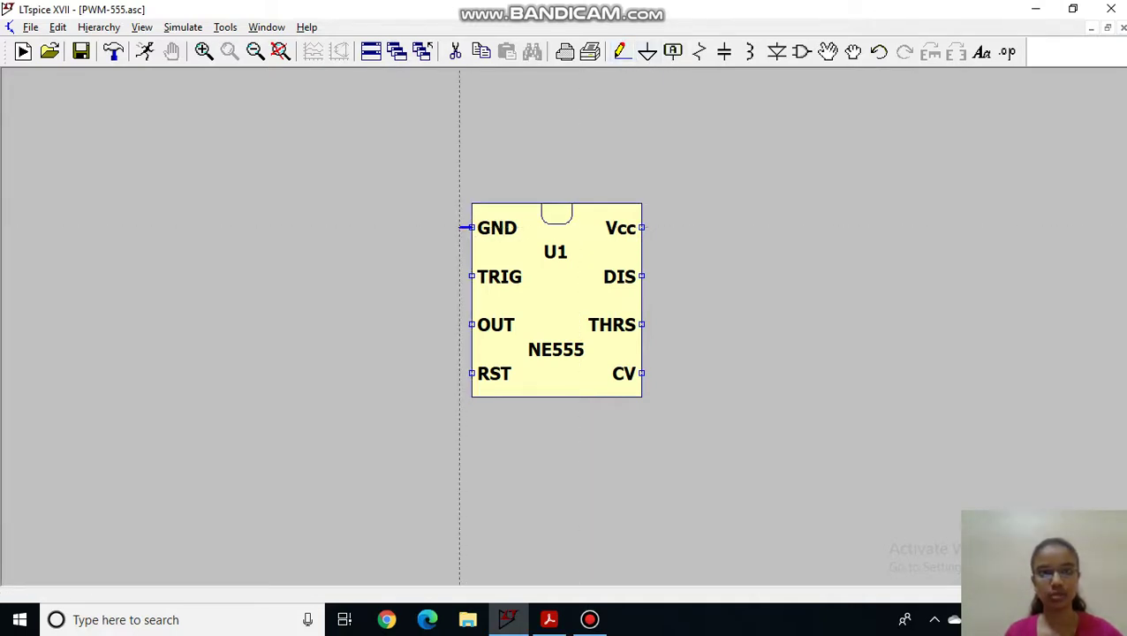
click(386, 239)
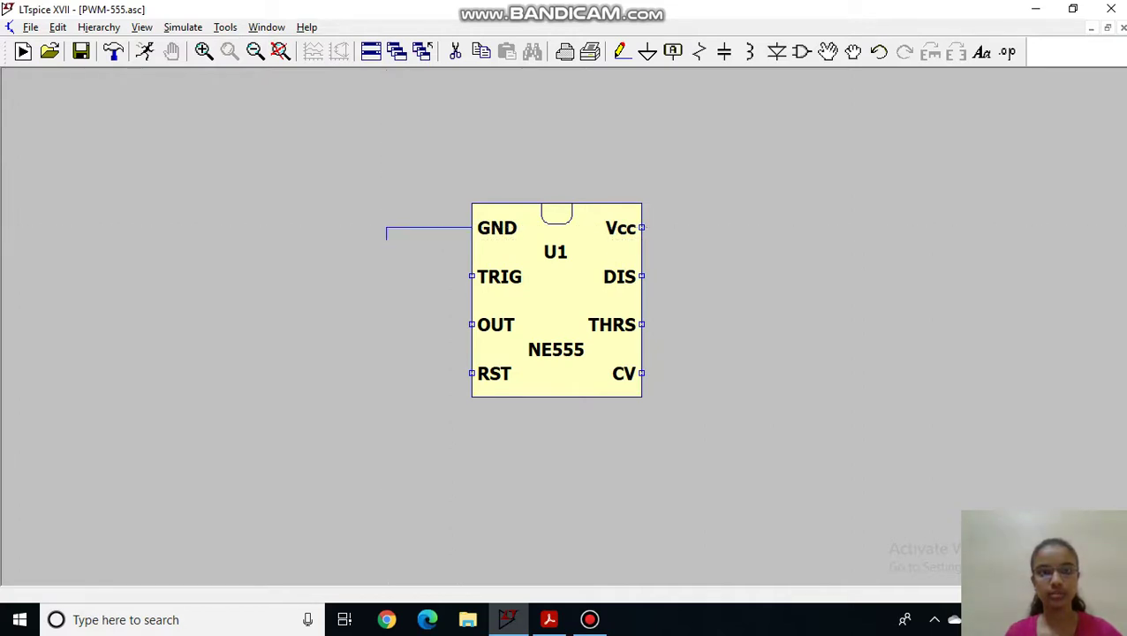
click(648, 53)
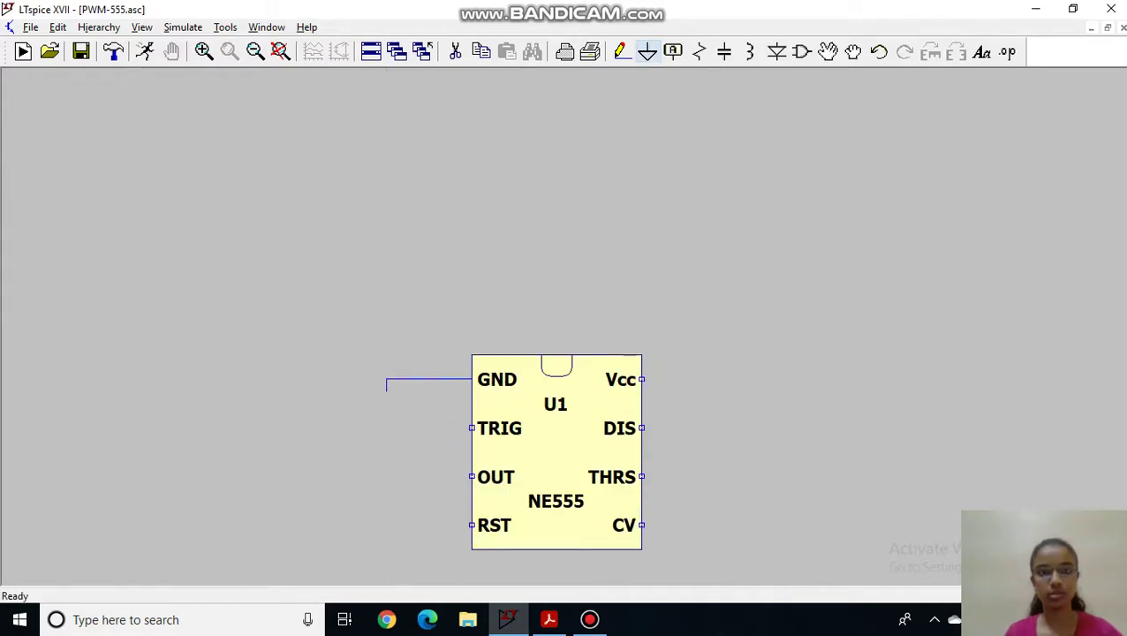
click(386, 385)
key(Escape)
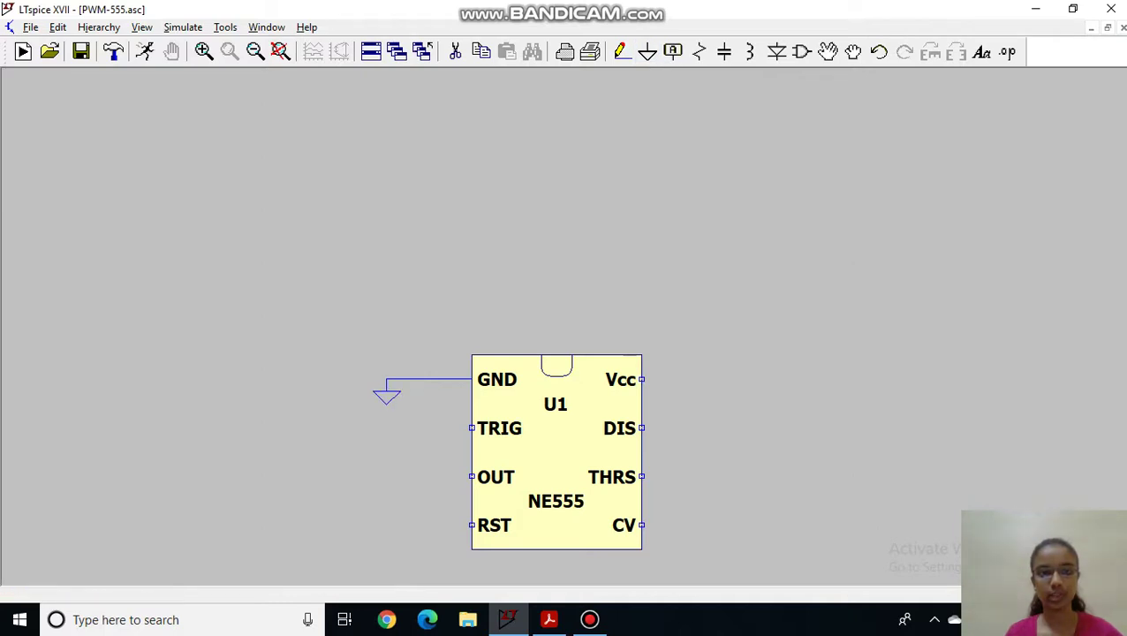
key(g)
key(Escape)
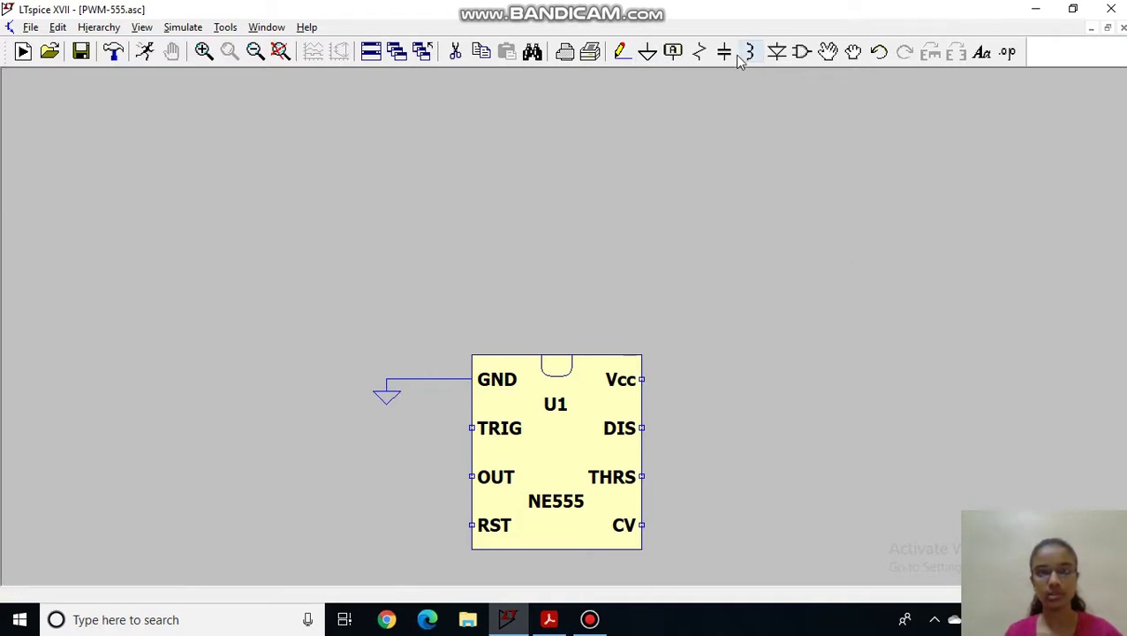
Wire the TRIG pin left and down, and place voltage source V1 on that wire.
click(622, 52)
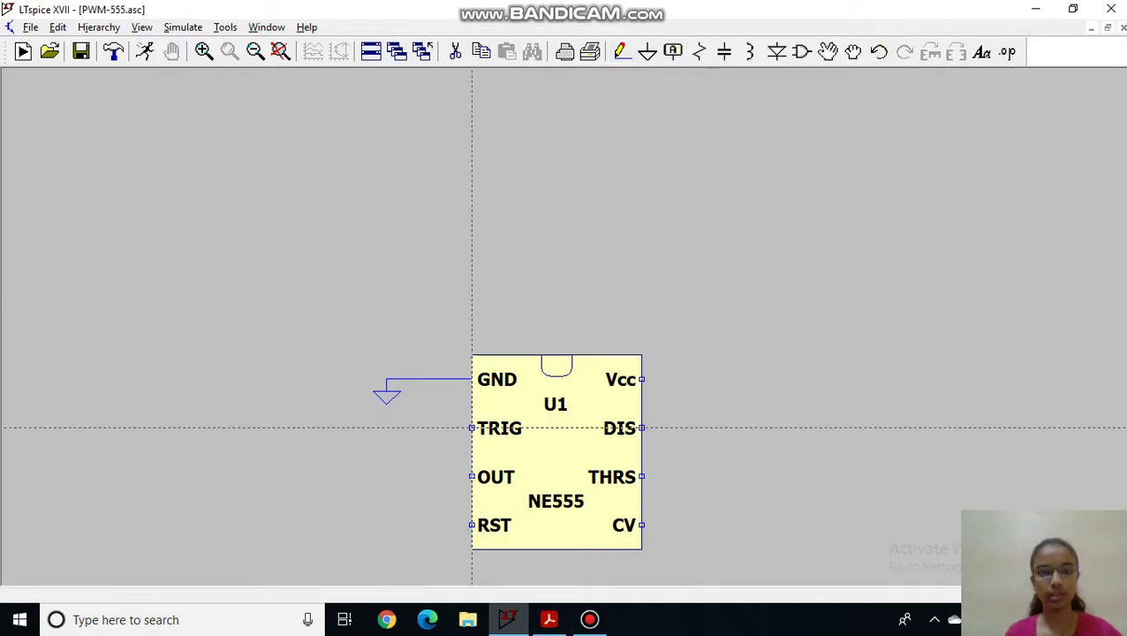
click(472, 428)
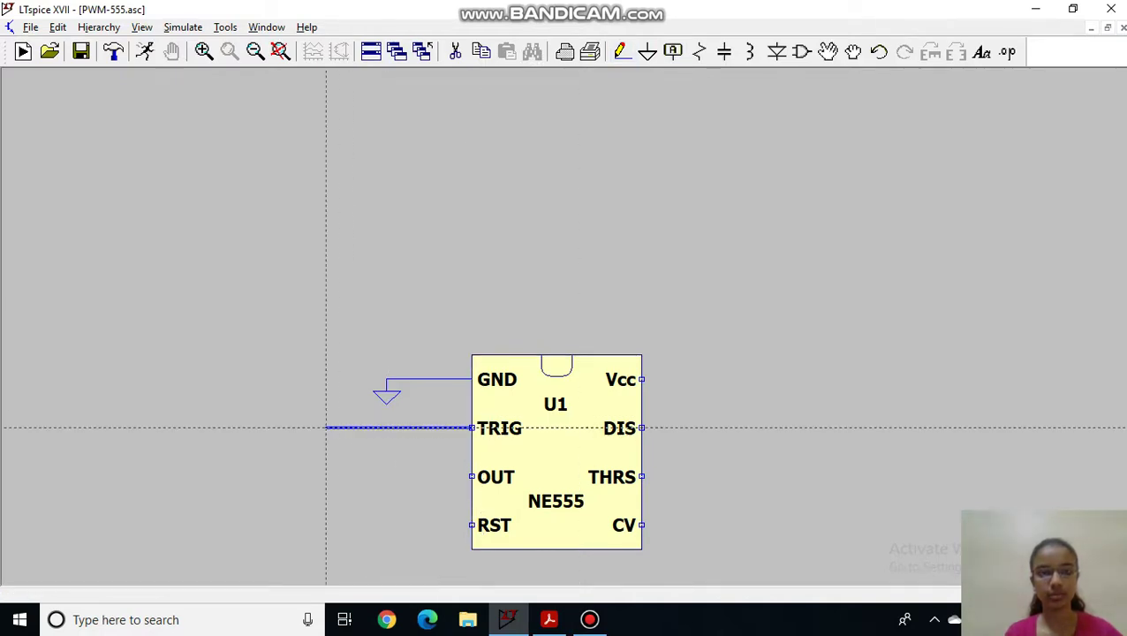
click(314, 428)
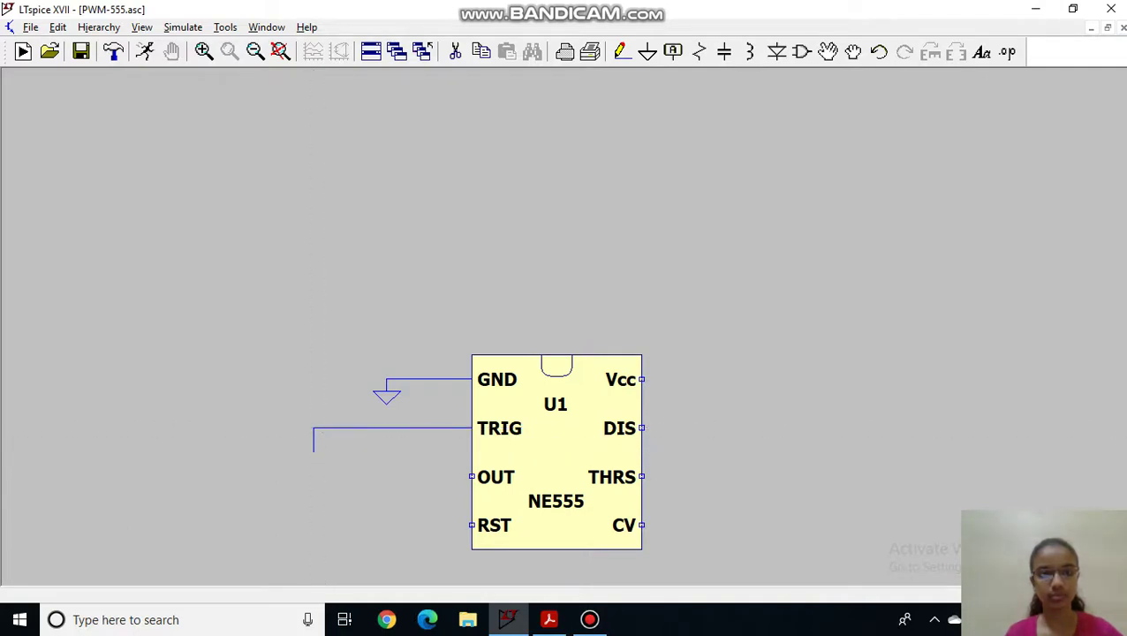
key(Escape)
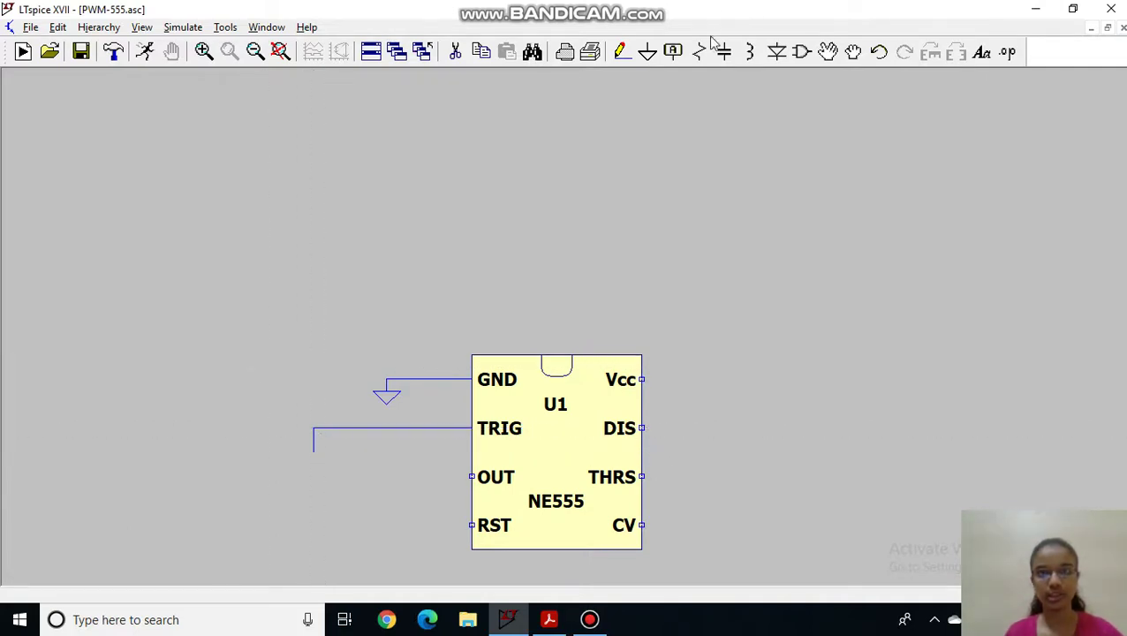
click(801, 51)
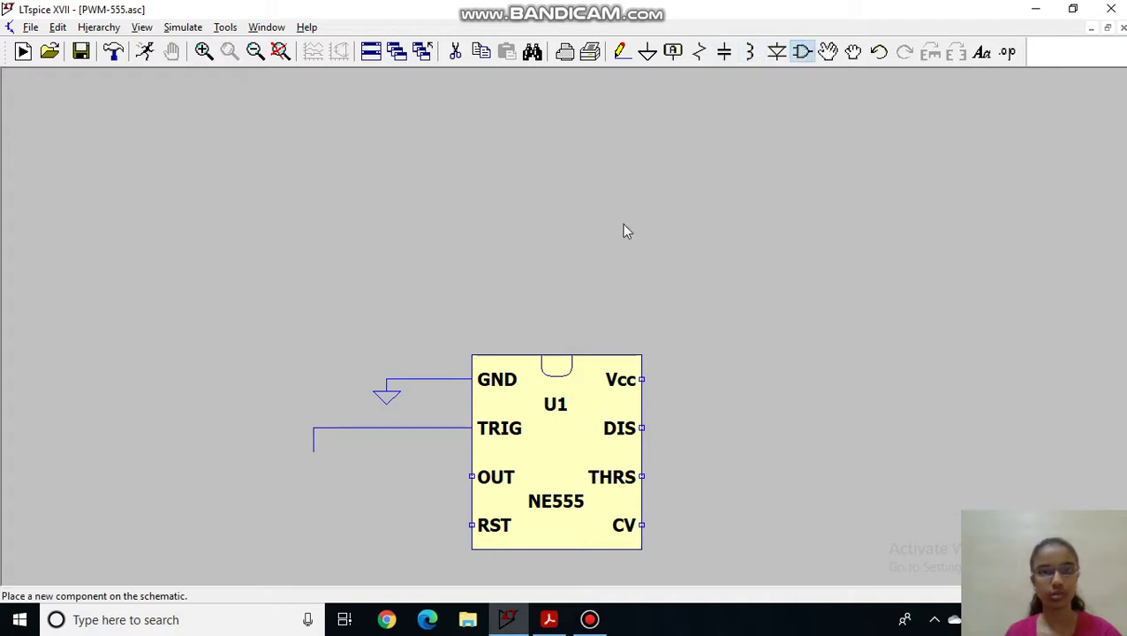
text(voltage)
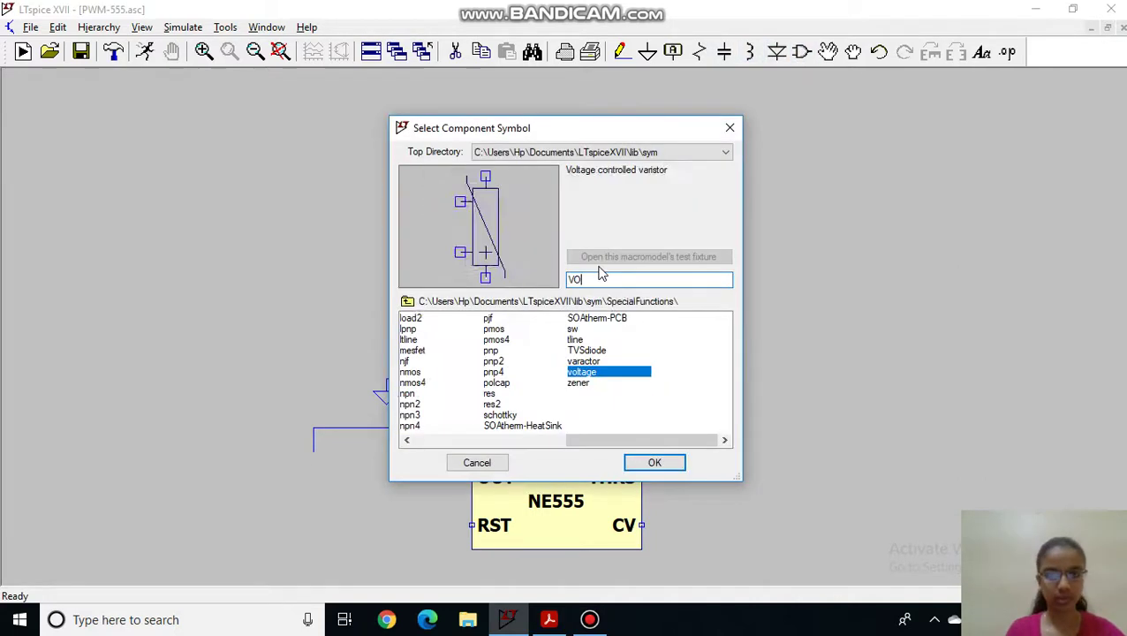
key(Return)
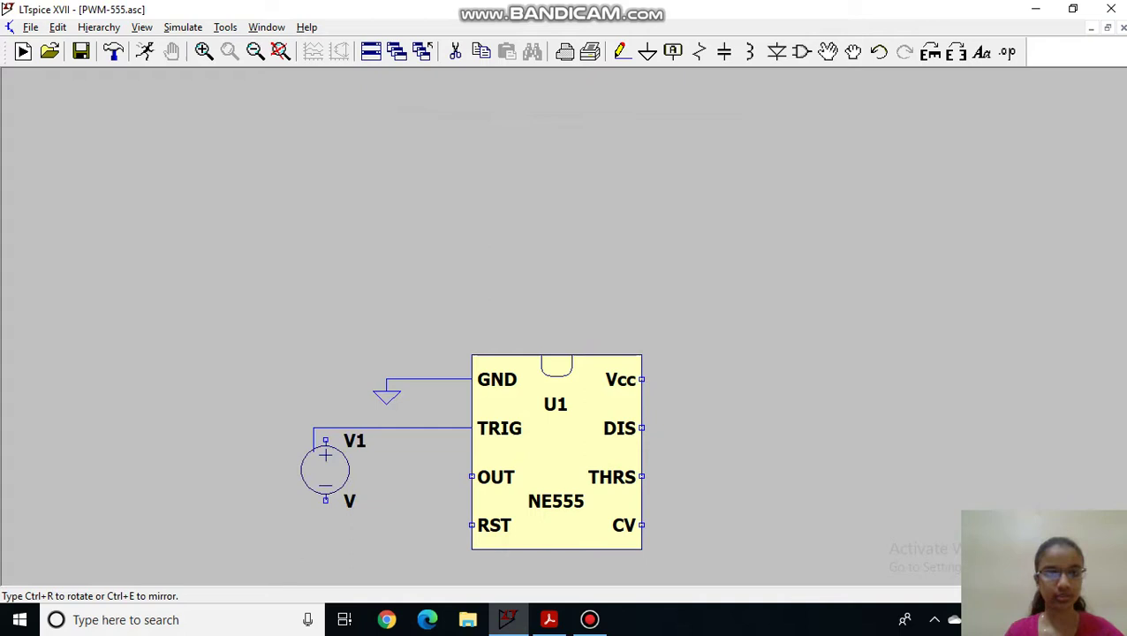
click(313, 454)
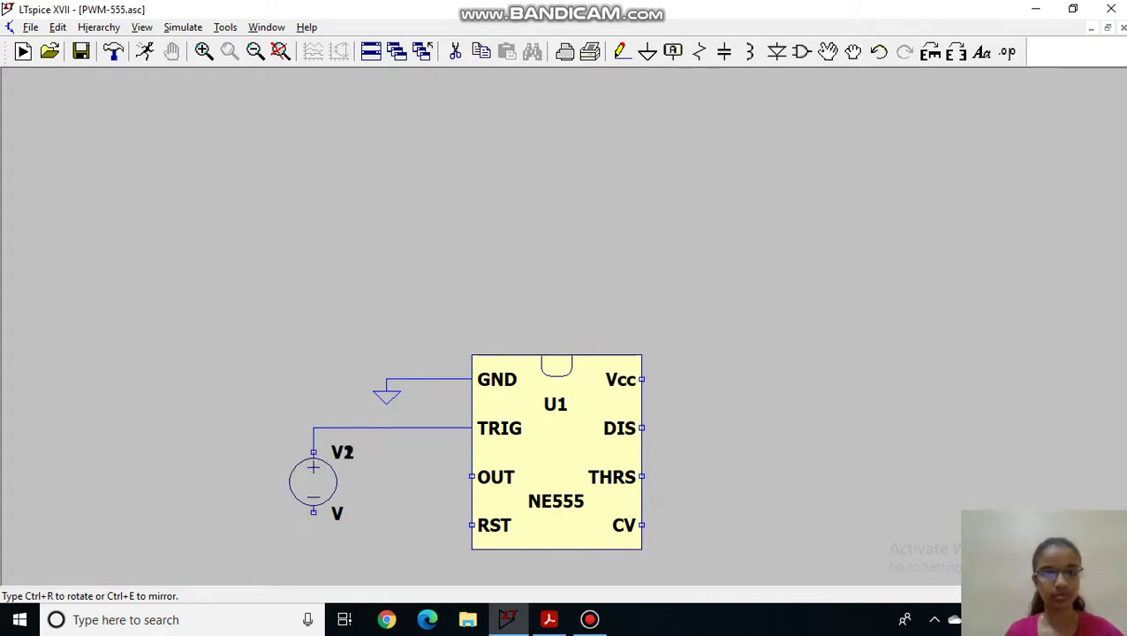
key(Escape)
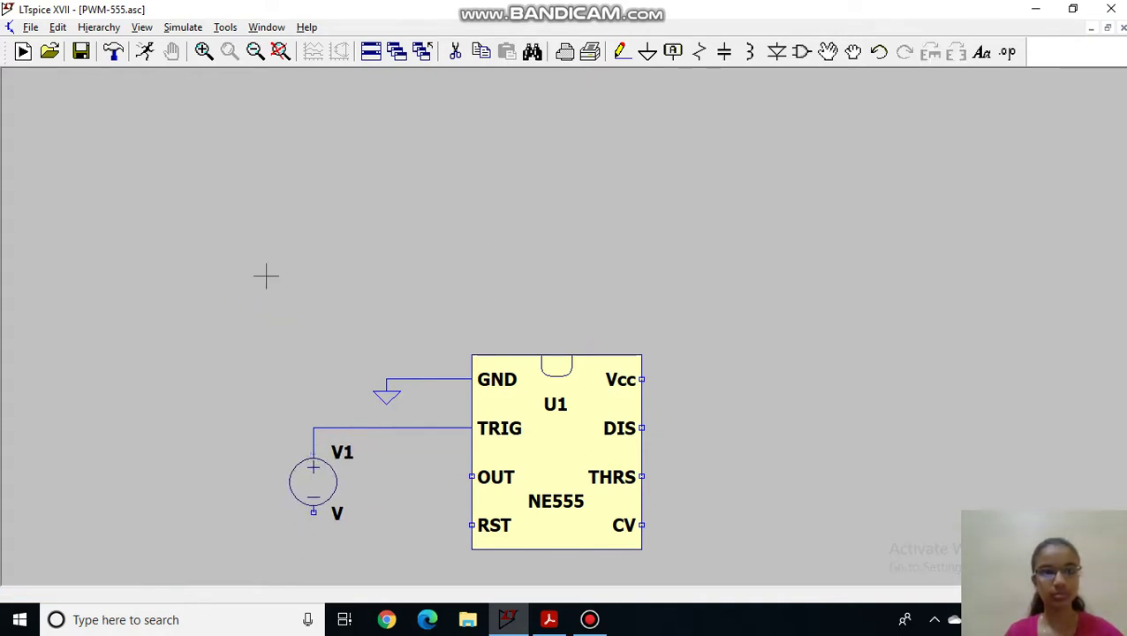
Pan the circuit up and draw short wire stubs leftward from the OUT and RST pins.
click(852, 57)
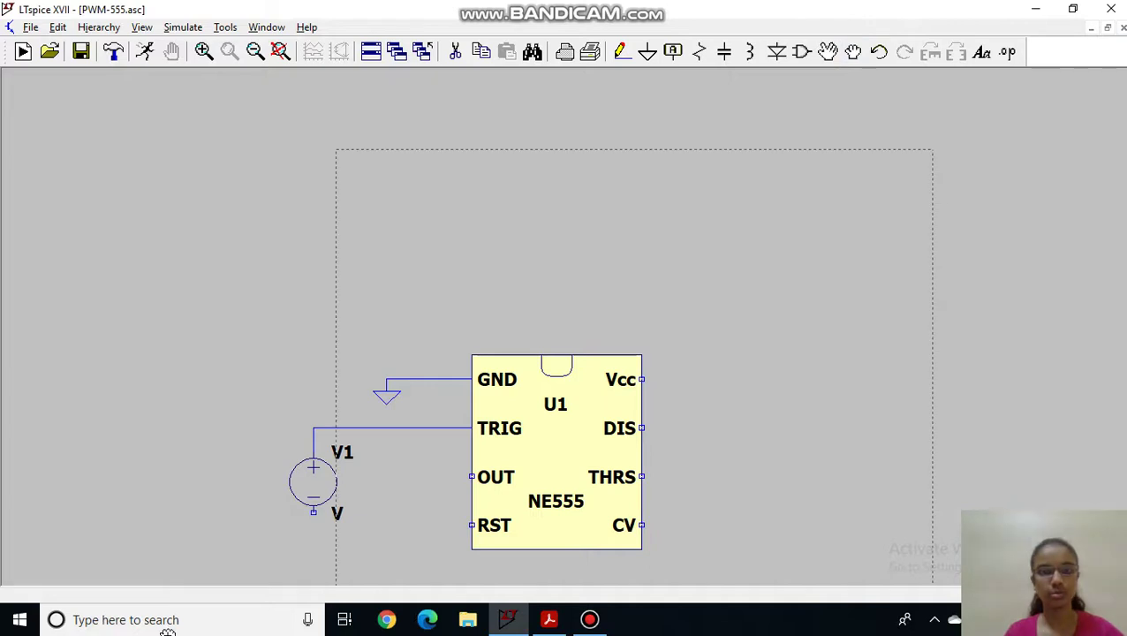
drag(168, 633, 192, 402)
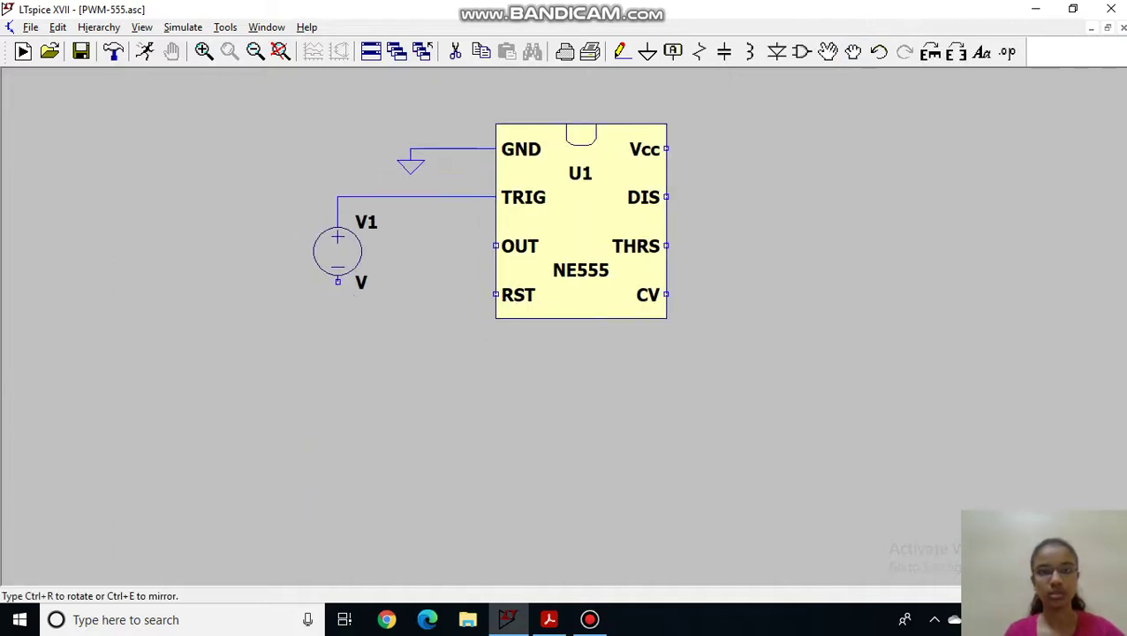
click(538, 161)
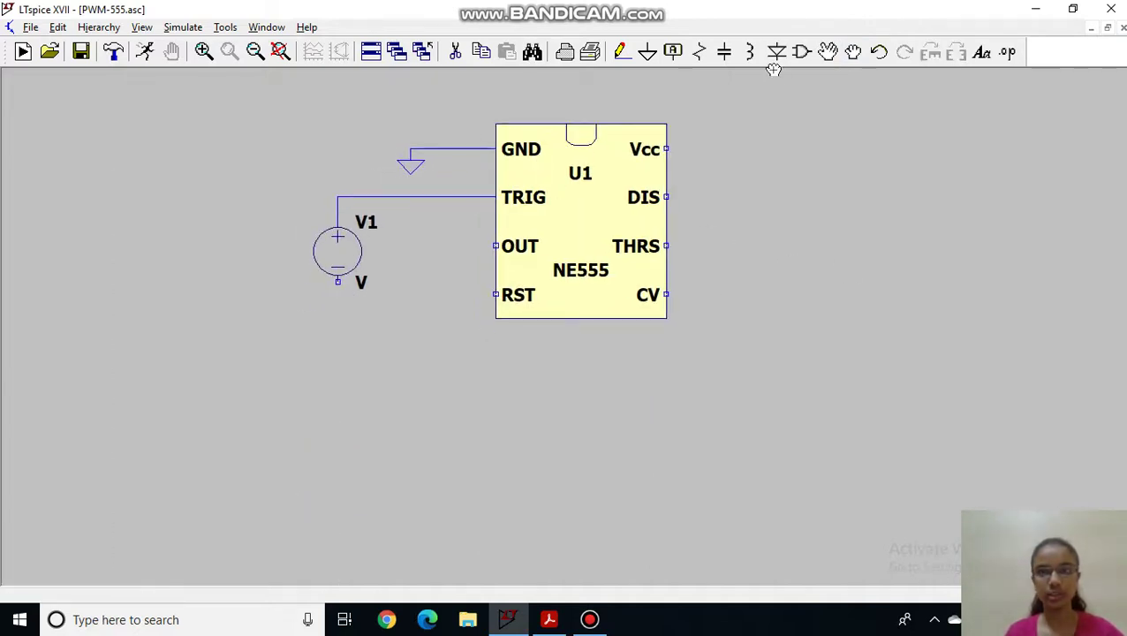
click(622, 52)
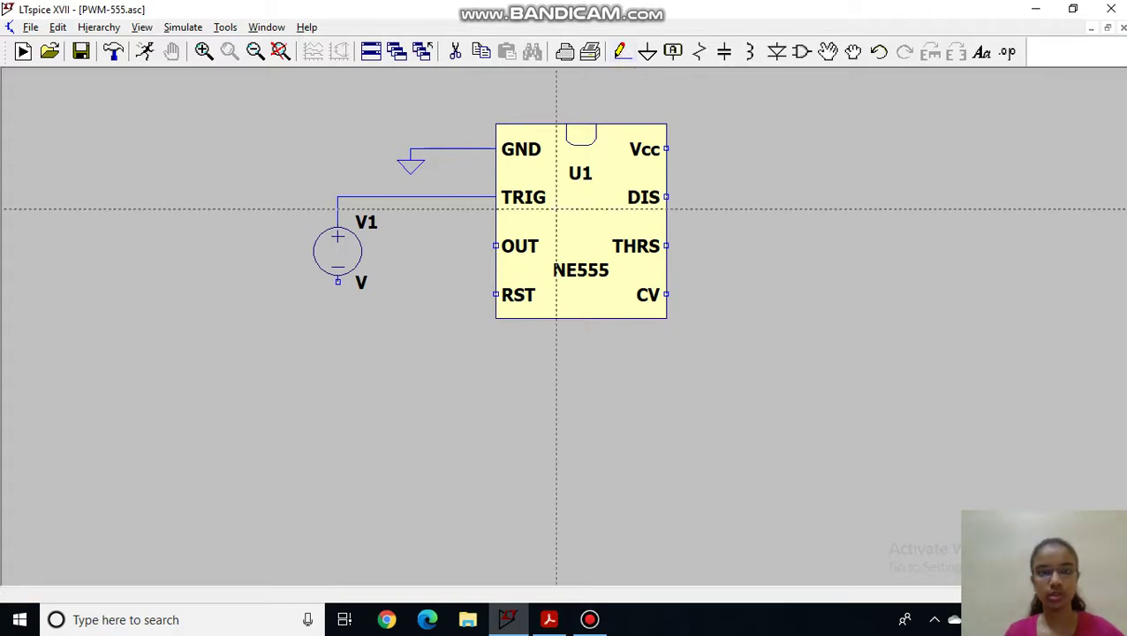
click(496, 246)
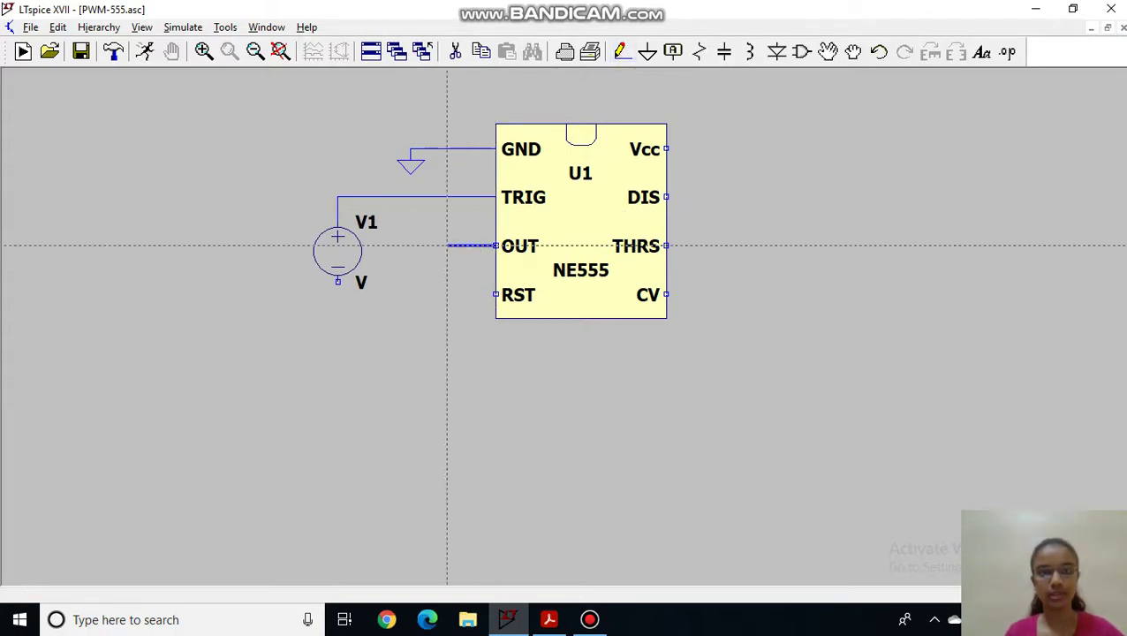
click(495, 294)
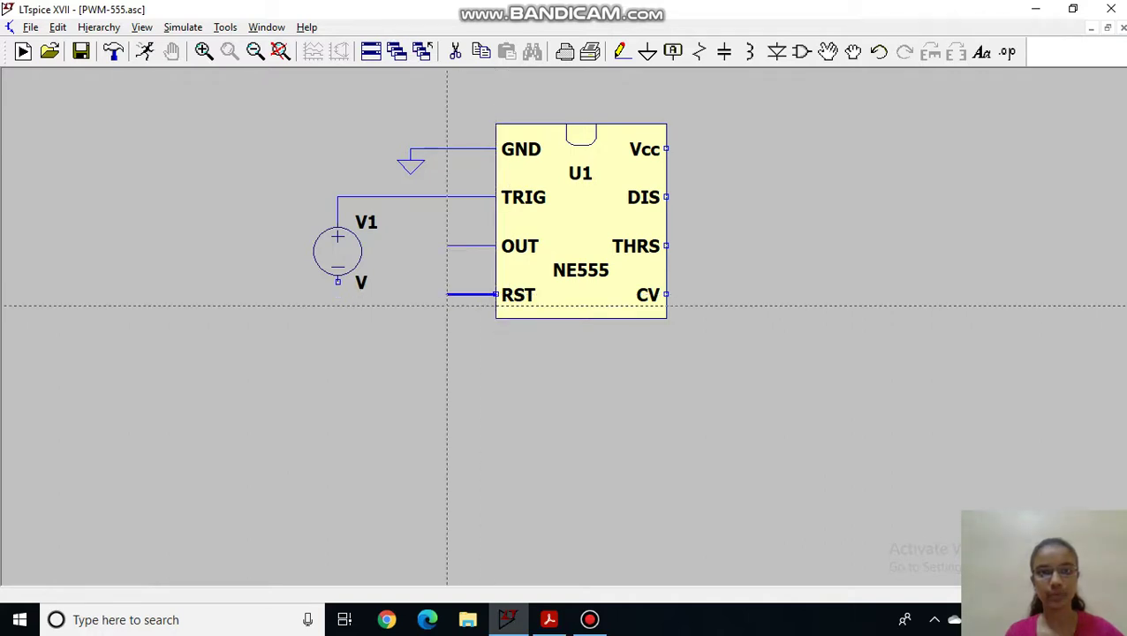
right_click(483, 294)
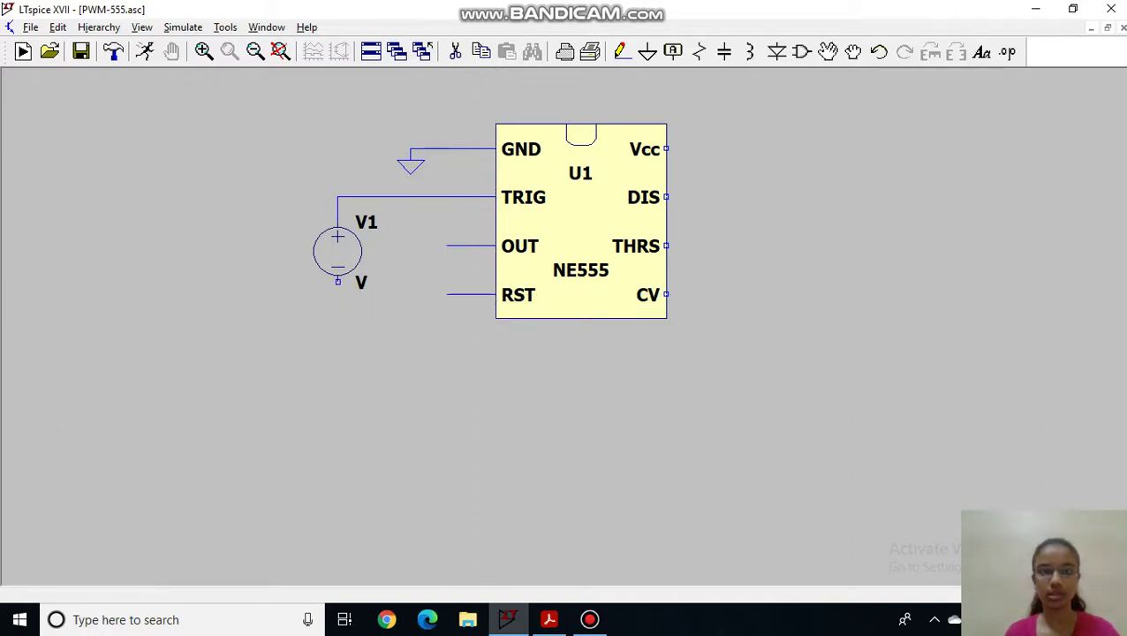
Label the OUT pin's wire with the net name Vout.
click(673, 51)
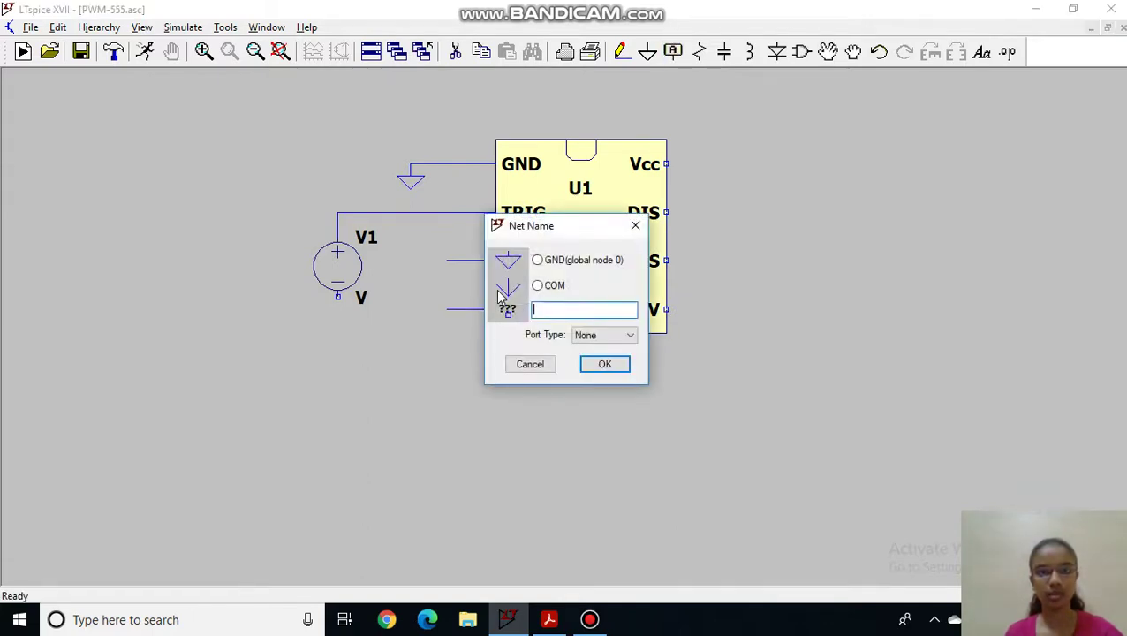
text(Vc)
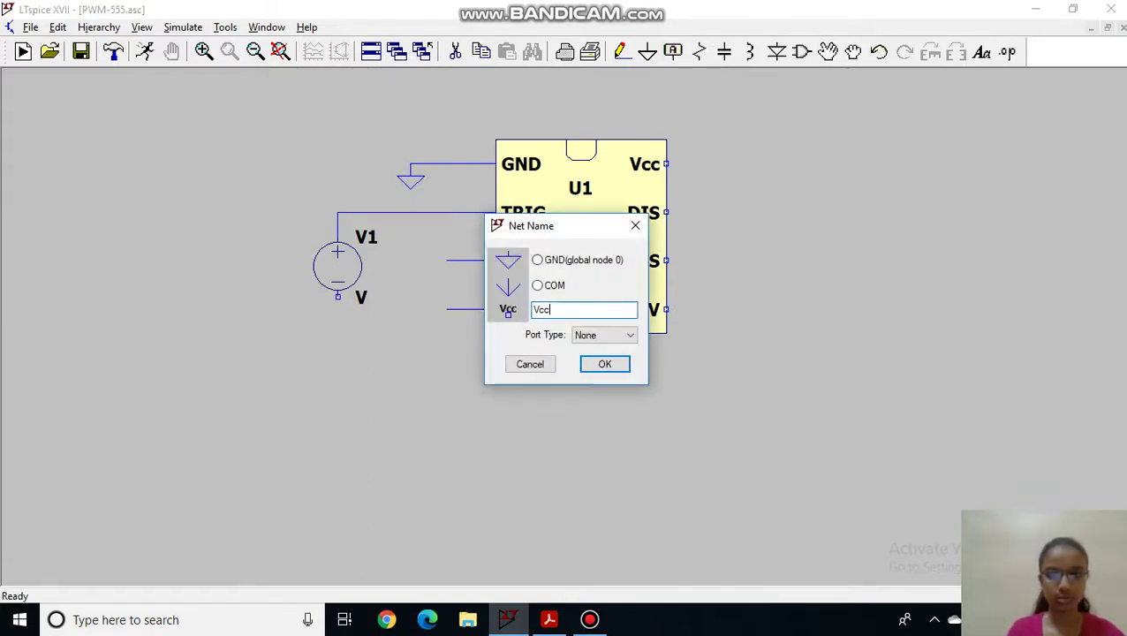
key(BackSpace)
text(out)
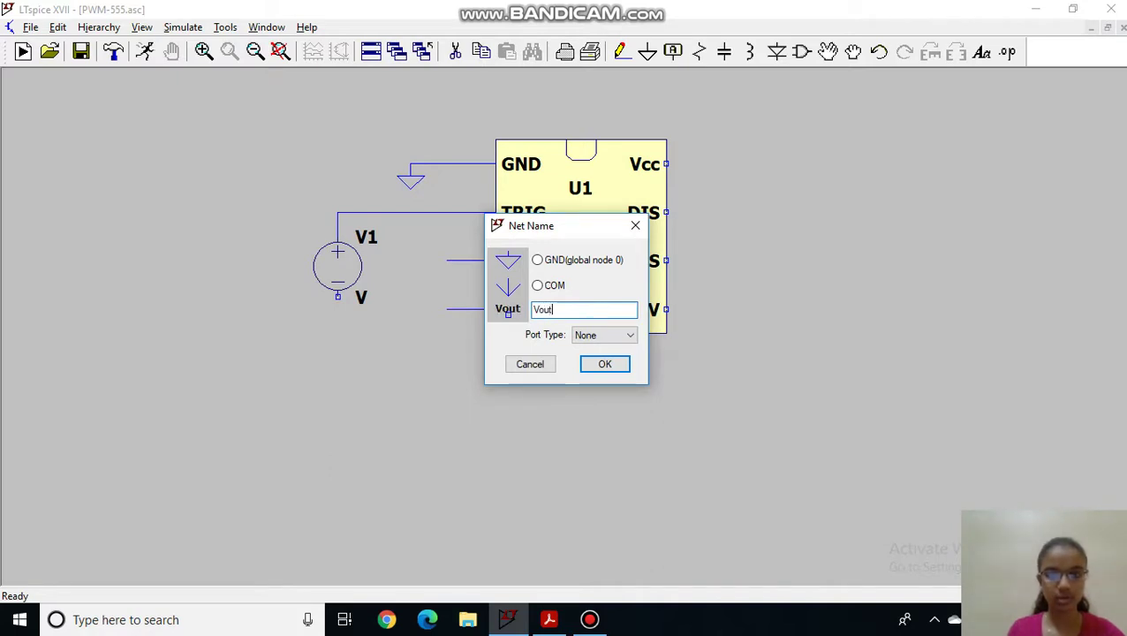
key(Return)
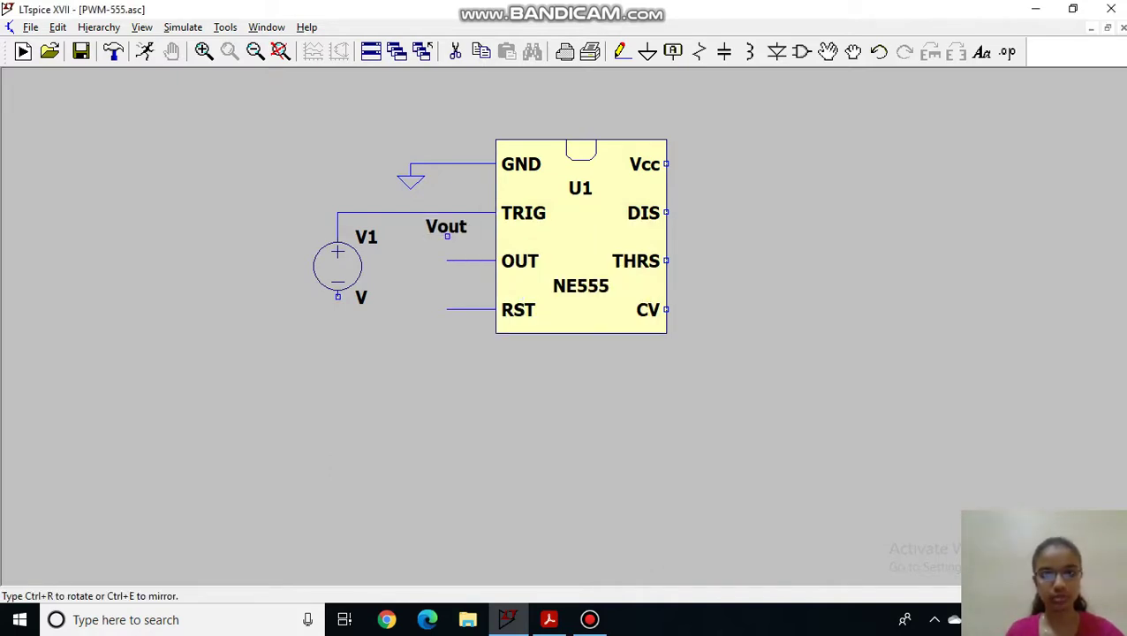
click(448, 261)
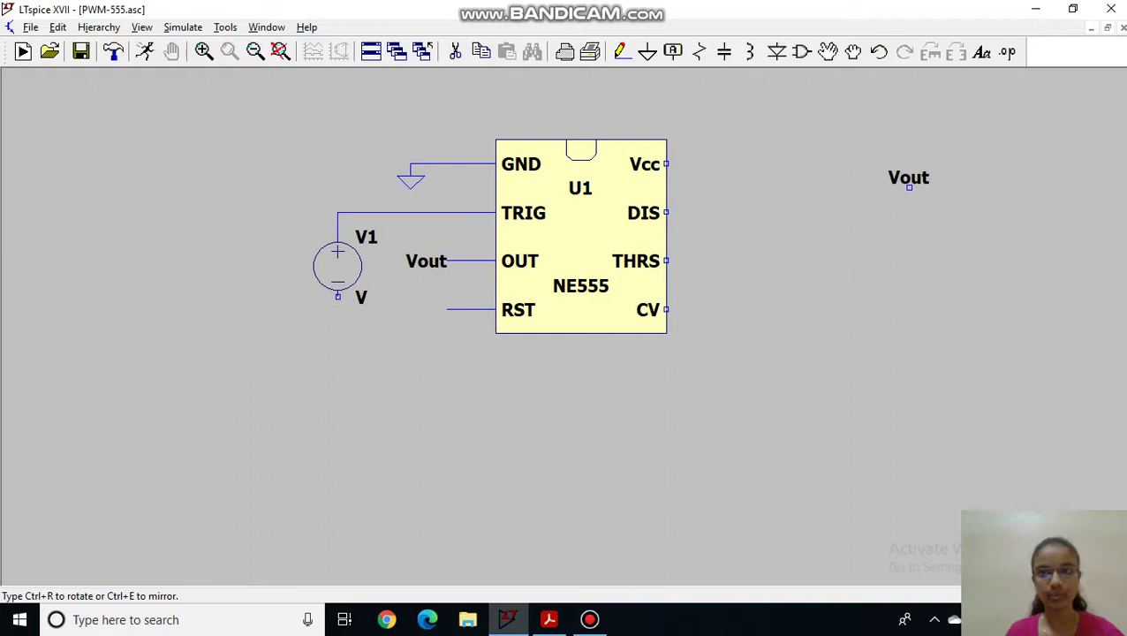
key(Escape)
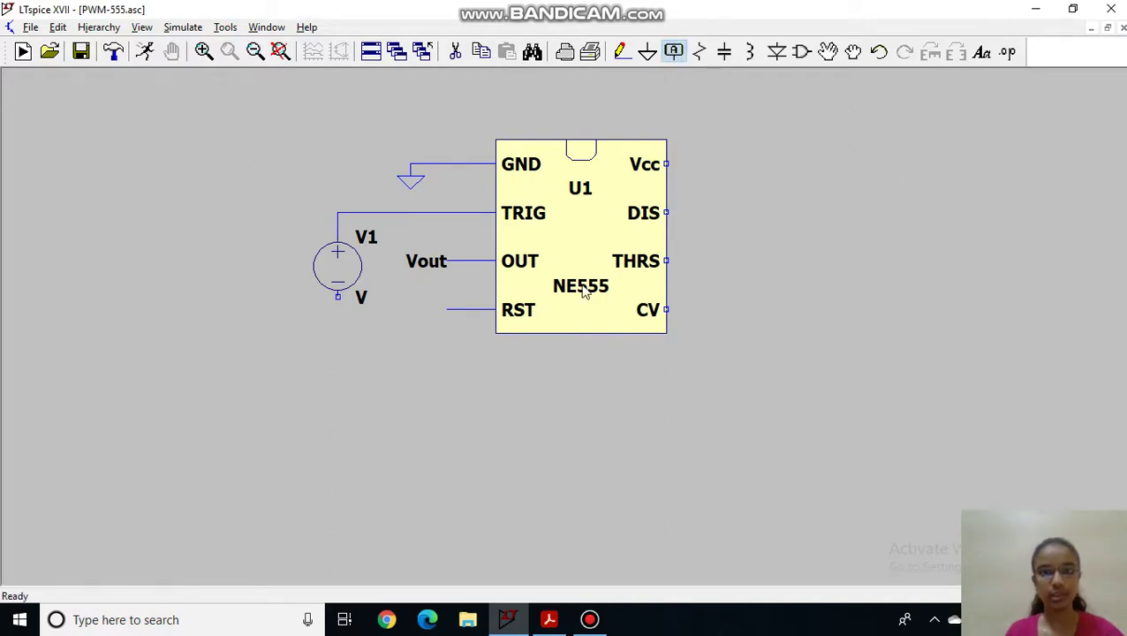
Label the RST pin's wire with the net name Vcc.
key(F4)
text(Vcc)
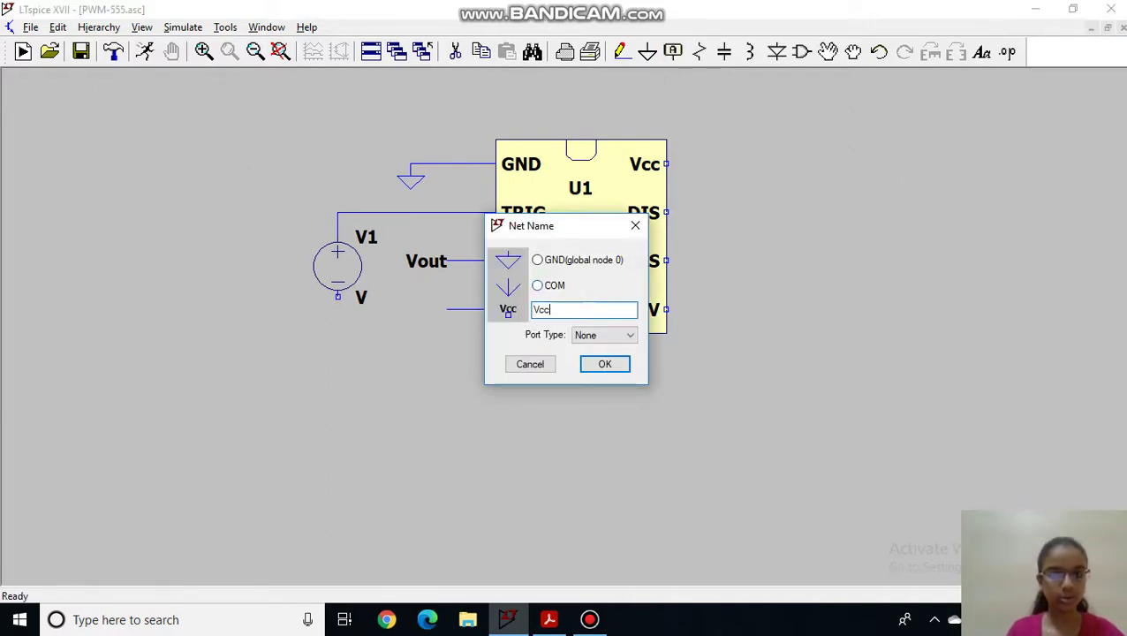
key(Return)
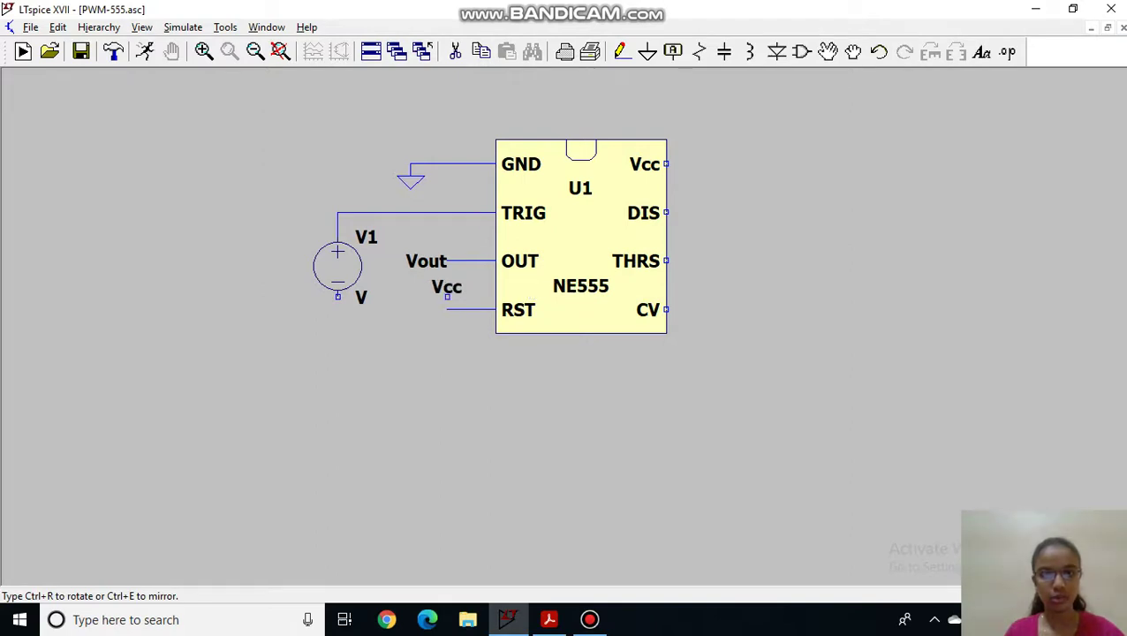
click(447, 310)
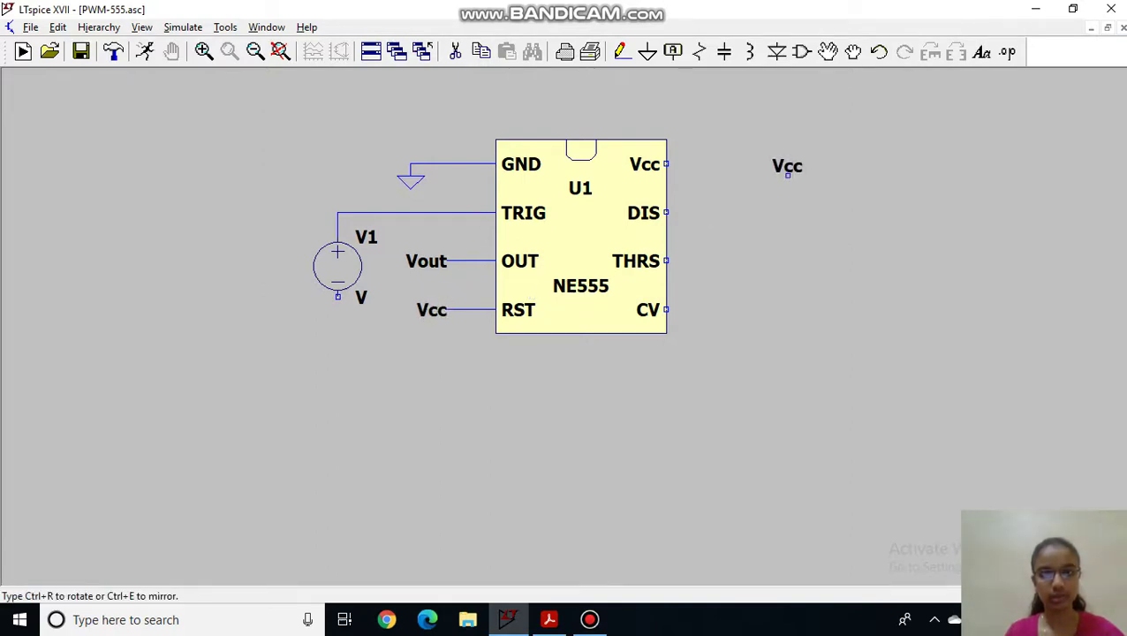
key(Escape)
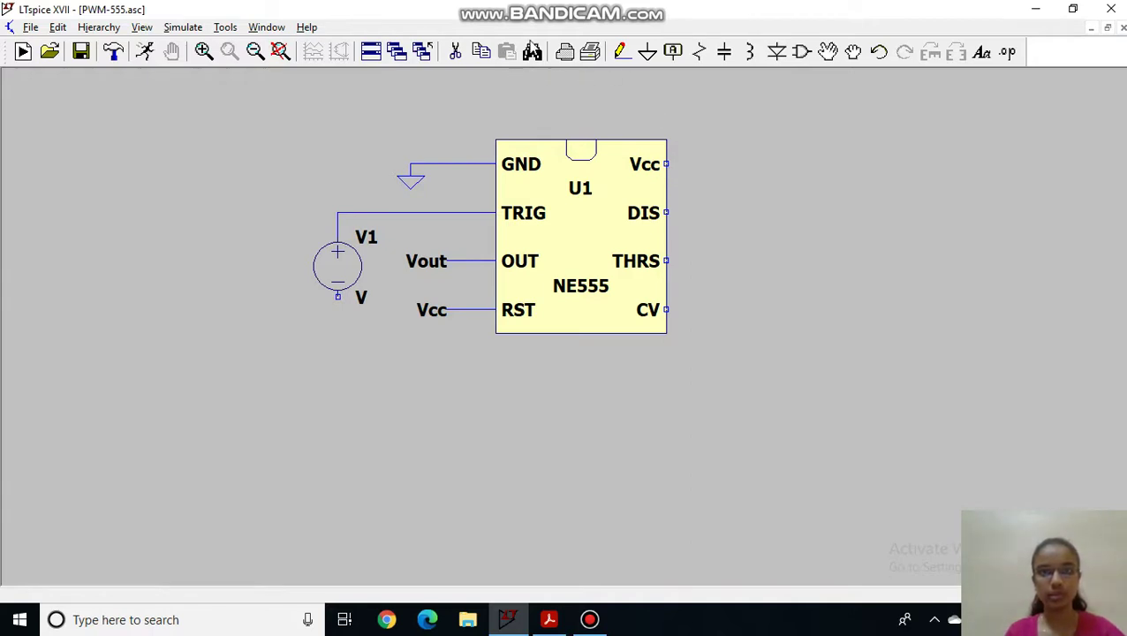
Draw a wire right from U1's Vcc pin and label its end Vcc.
click(622, 52)
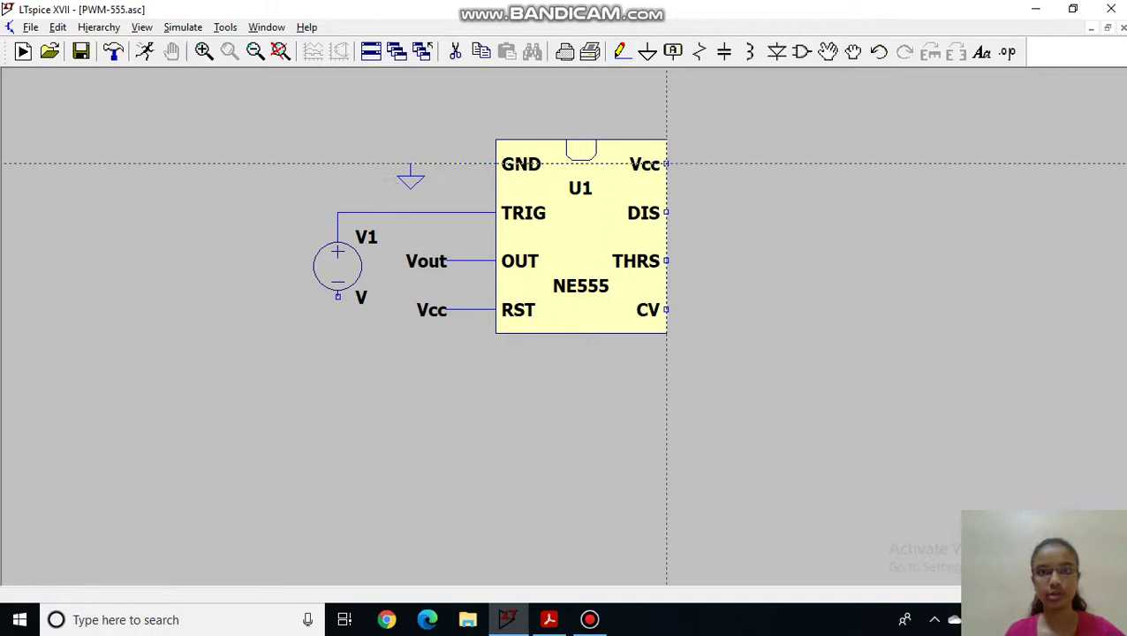
click(667, 163)
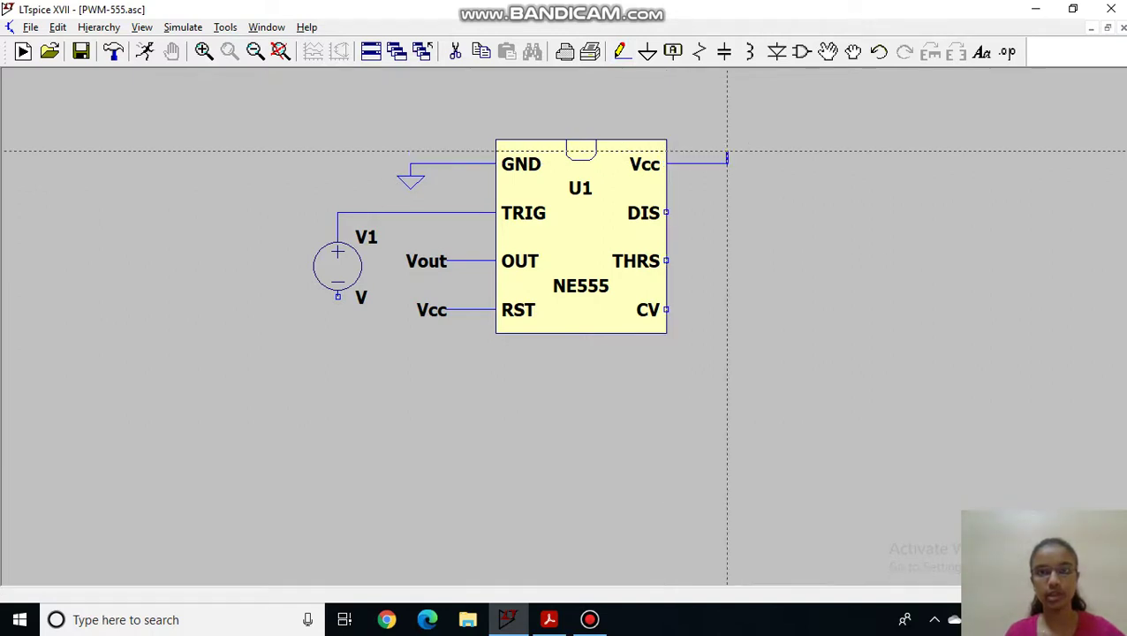
click(727, 164)
right_click(727, 163)
click(672, 51)
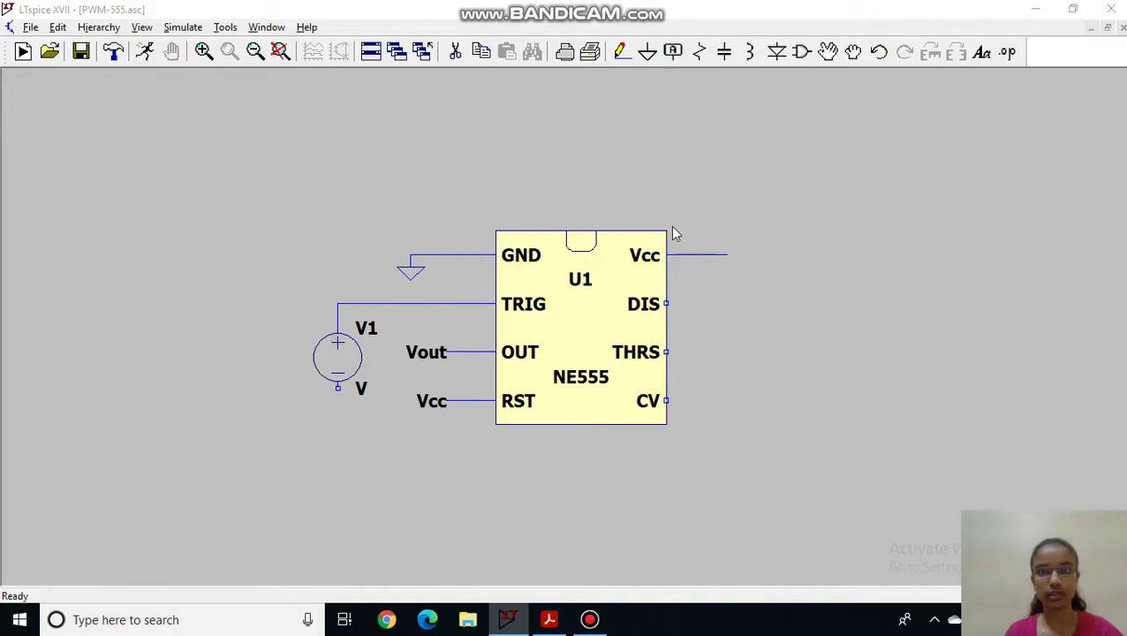
text(Vcc)
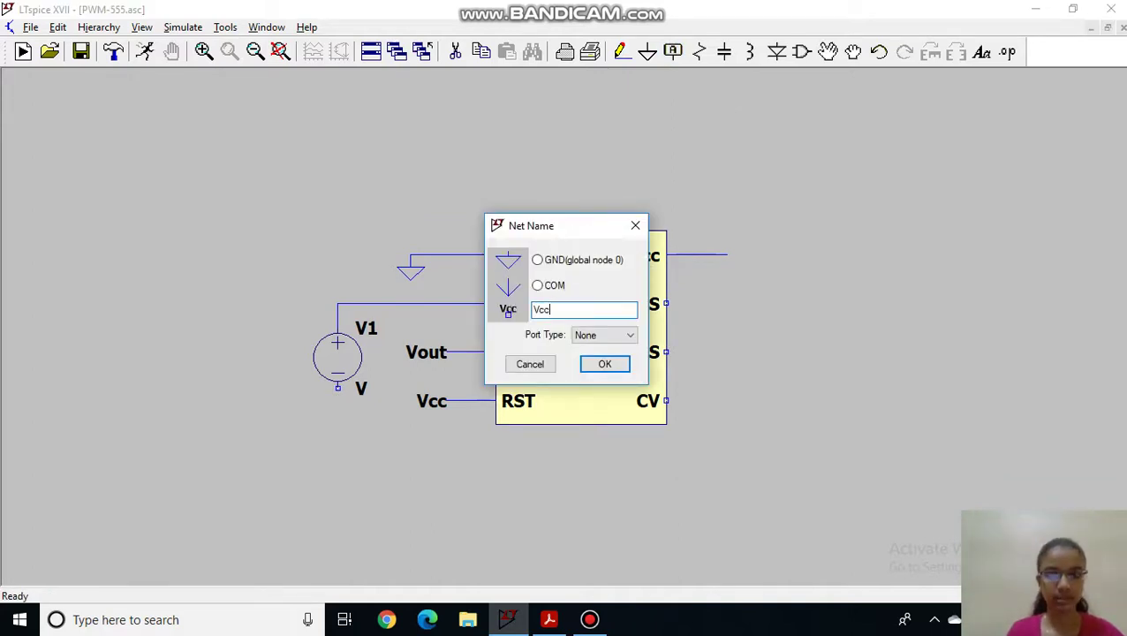
key(Return)
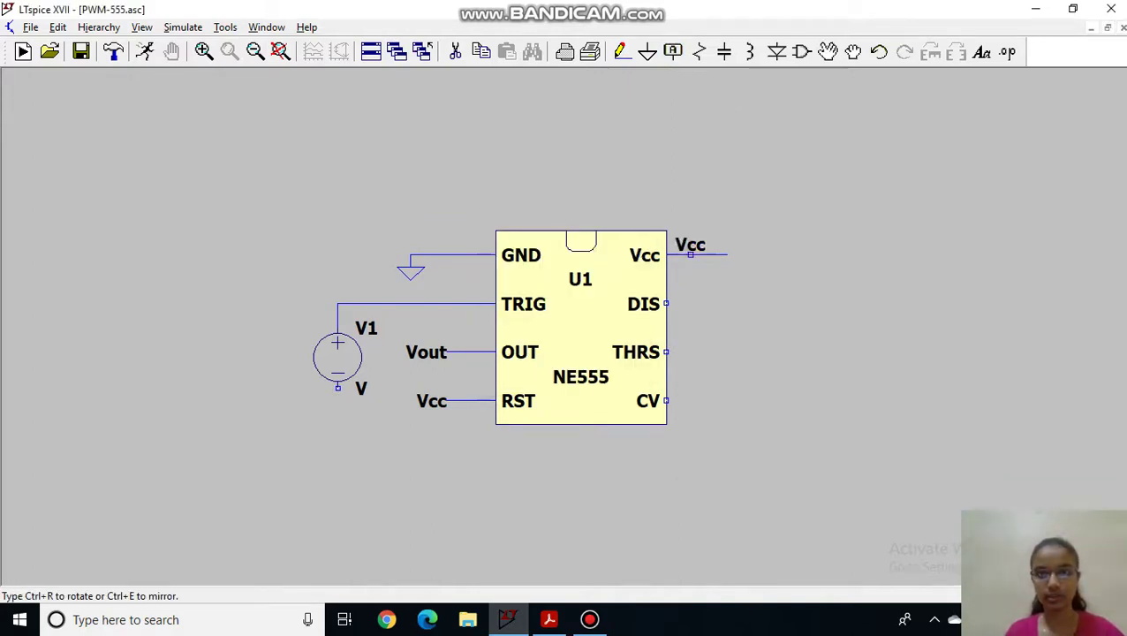
click(726, 256)
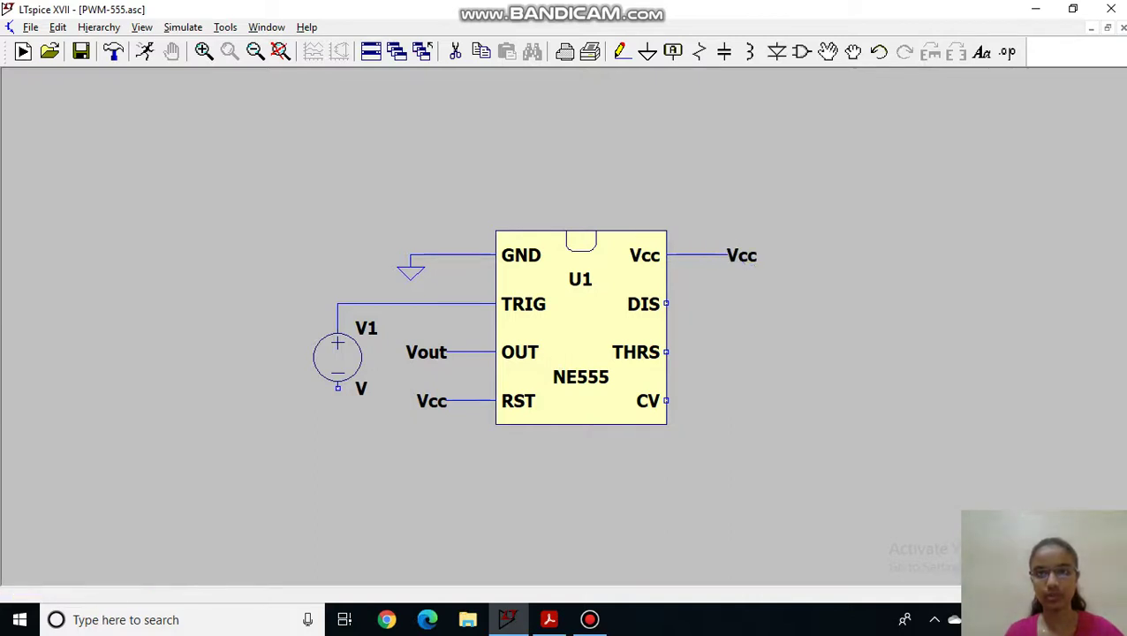
right_click(838, 212)
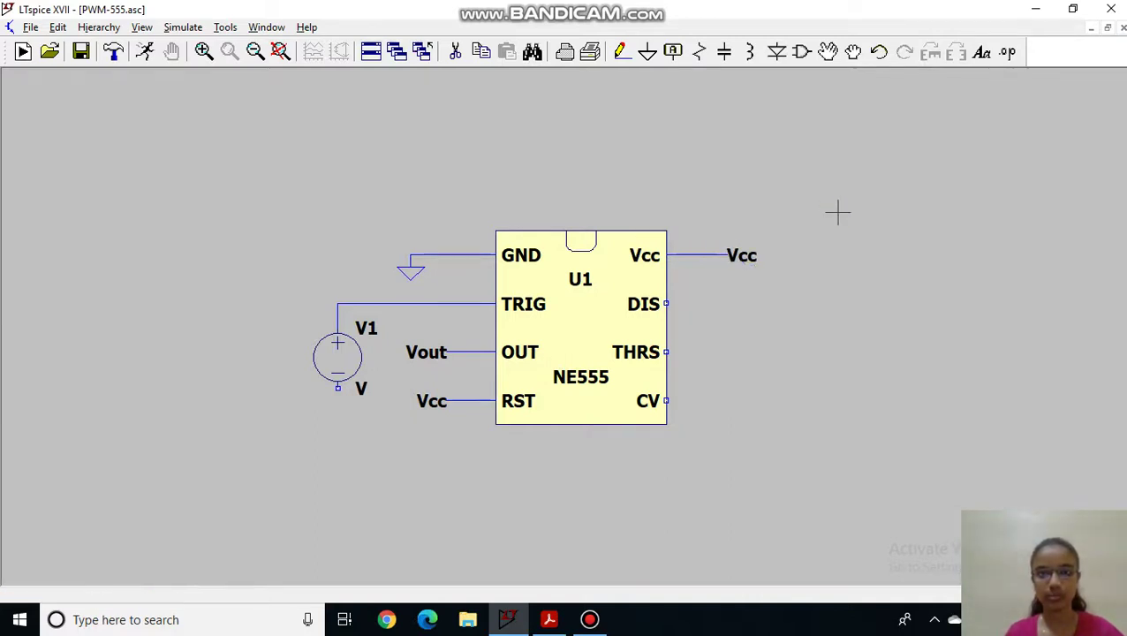
Loop a wire from the DIS pin down to THRS and start a branch from it.
click(622, 53)
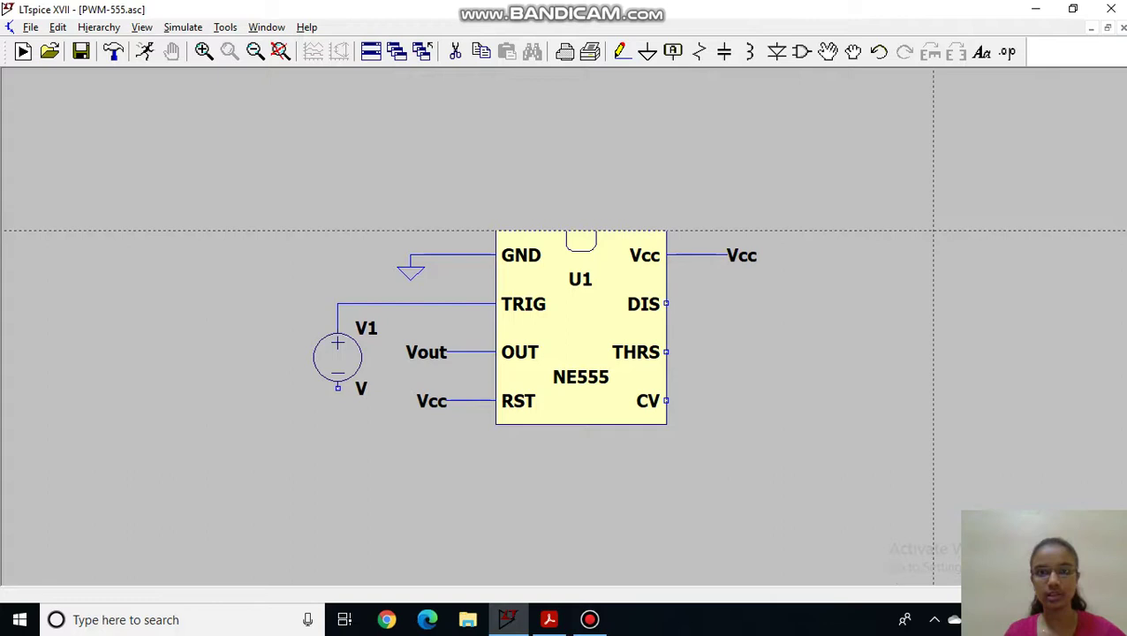
key(ctrl+z)
click(667, 304)
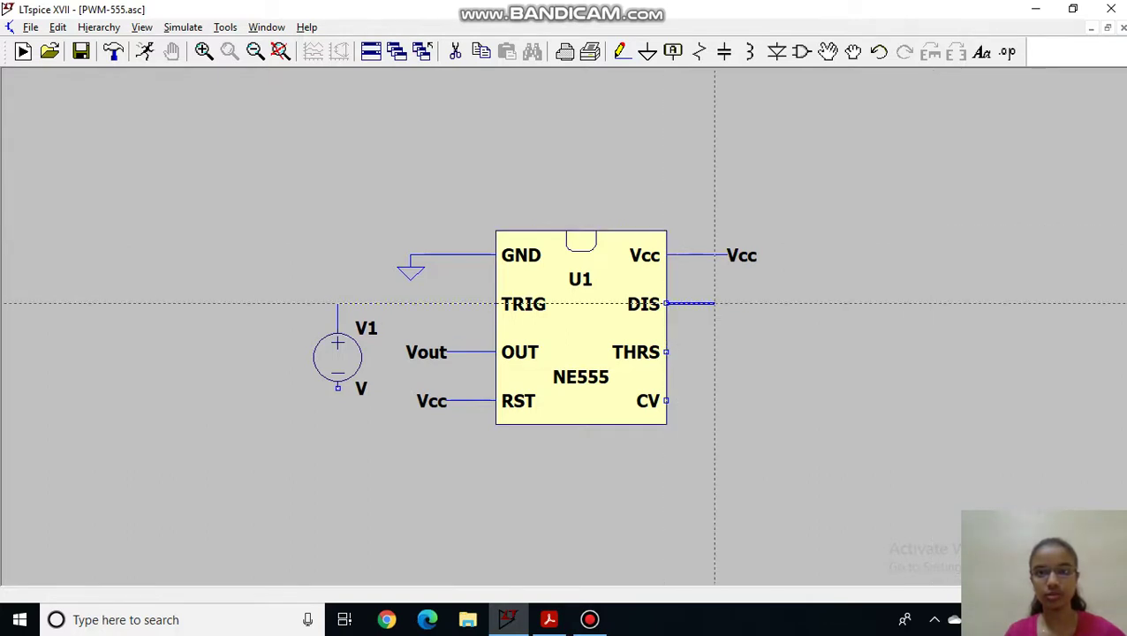
click(715, 352)
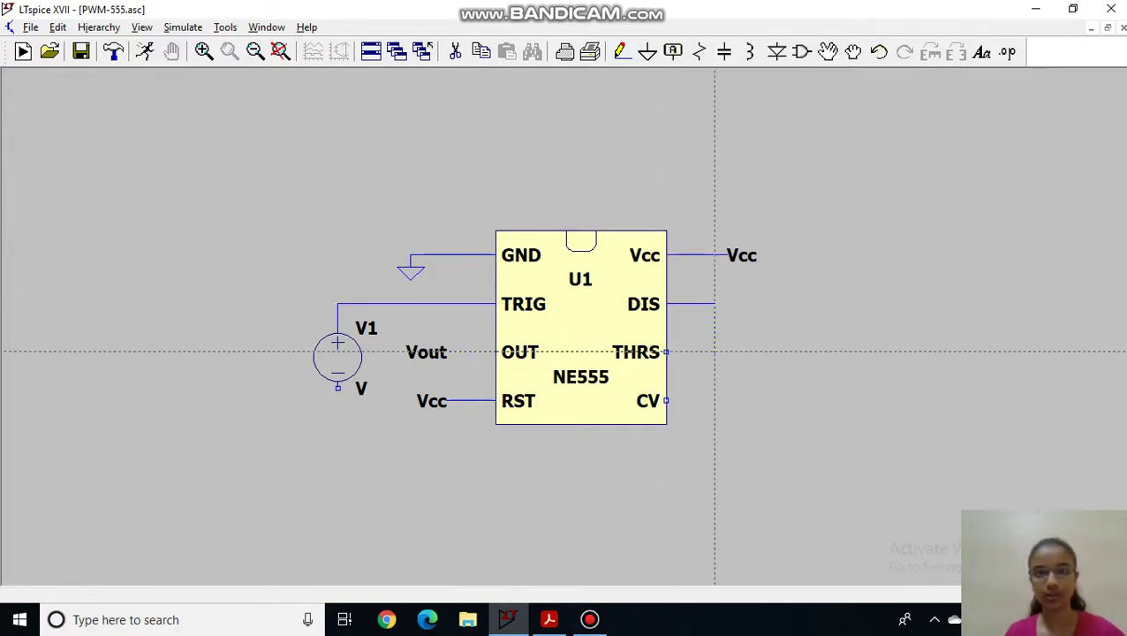
click(667, 352)
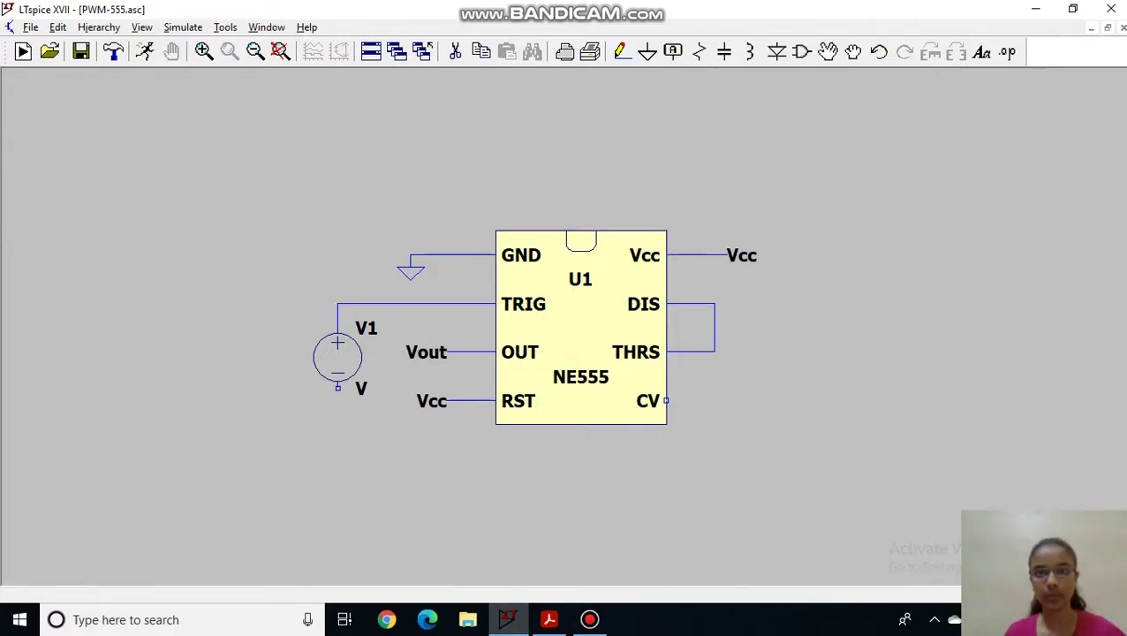
click(715, 328)
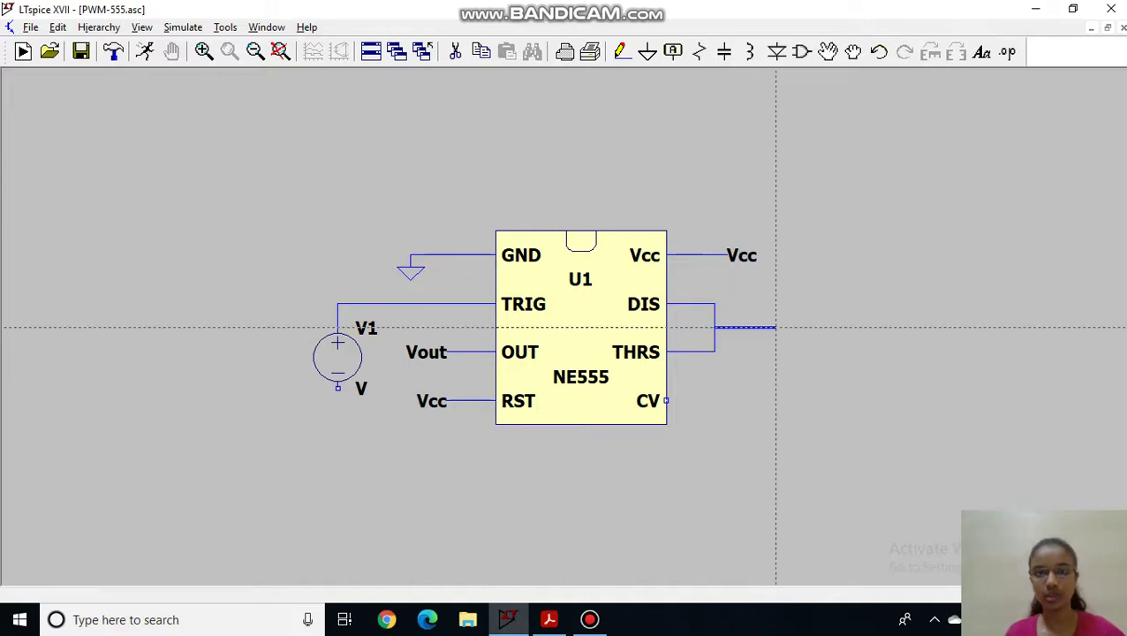
right_click(775, 327)
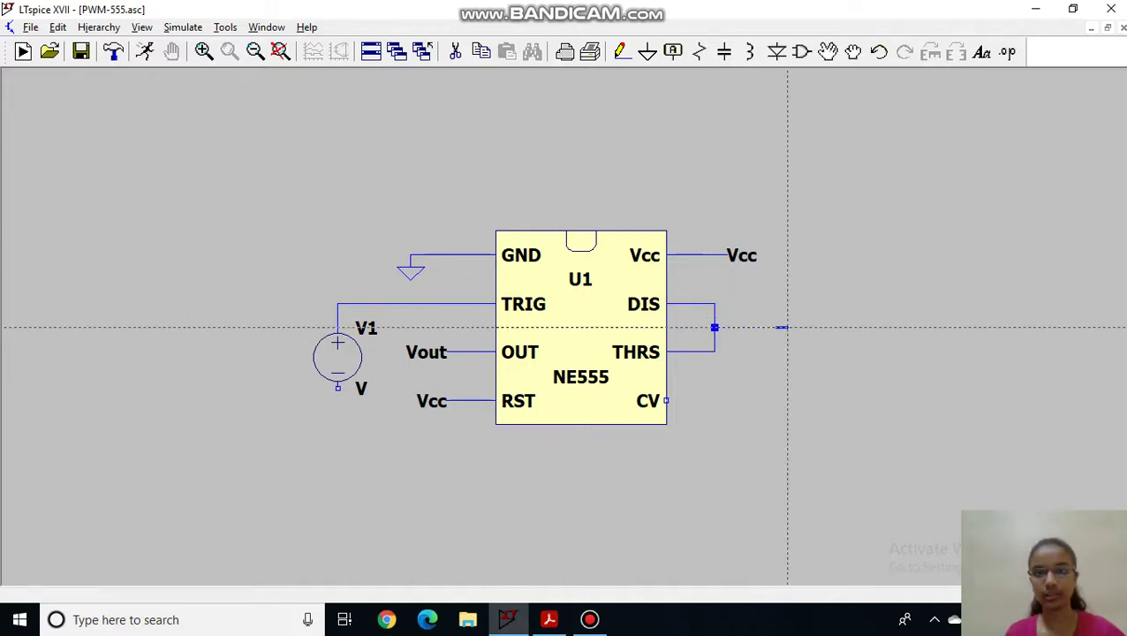
right_click(824, 328)
End the branch wire right of the node and place resistor R1 and capacitor C1.
click(824, 328)
click(715, 328)
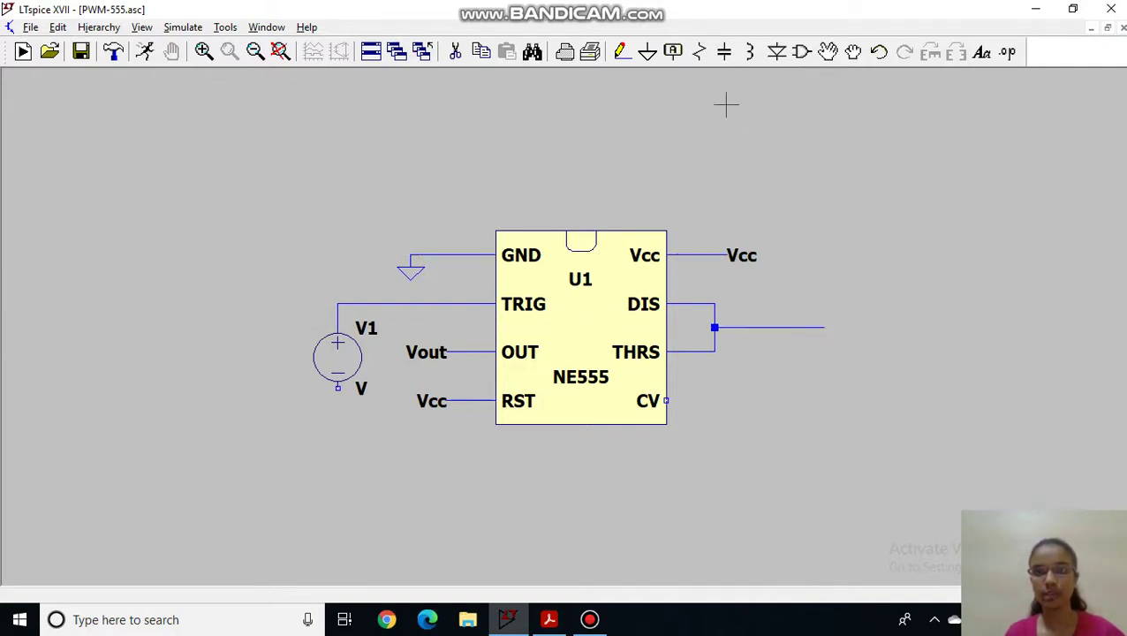
click(698, 52)
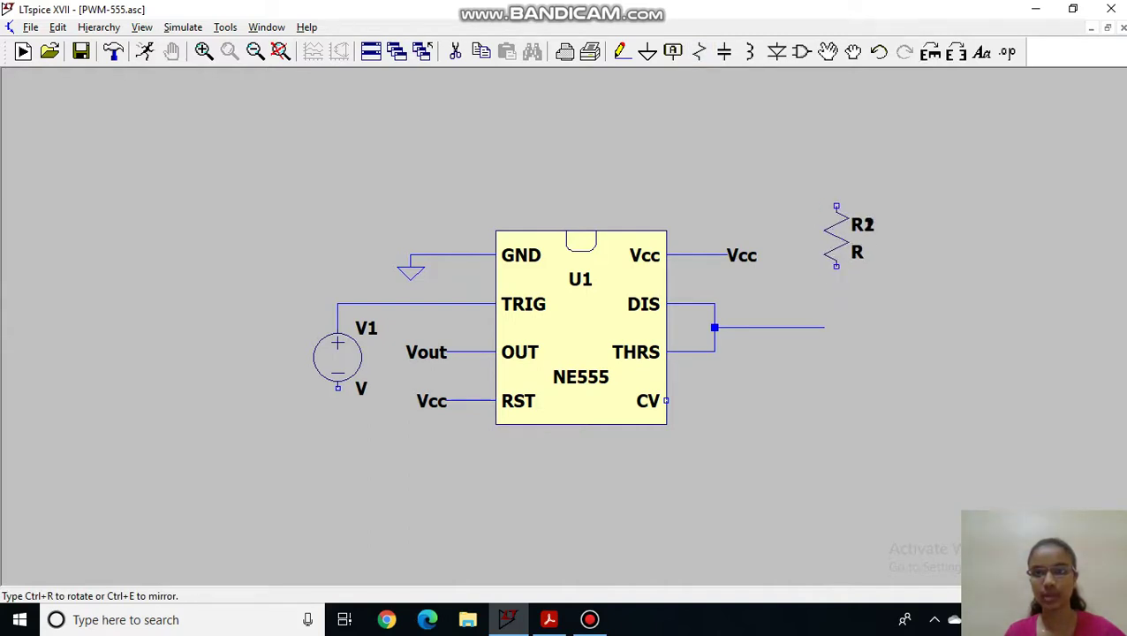
key(Escape)
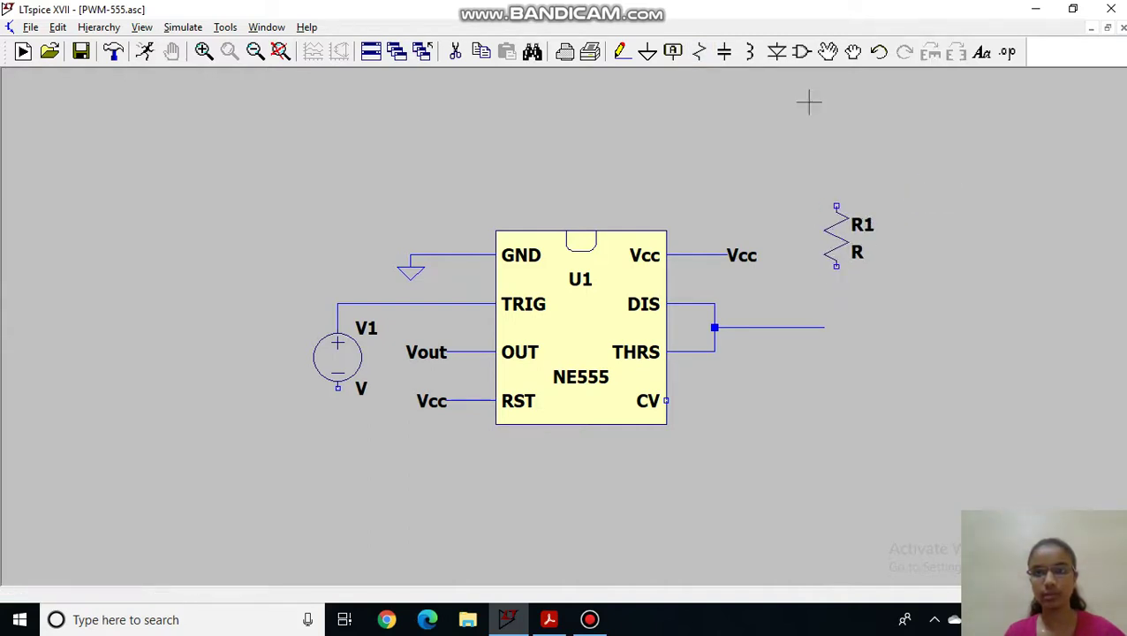
click(725, 52)
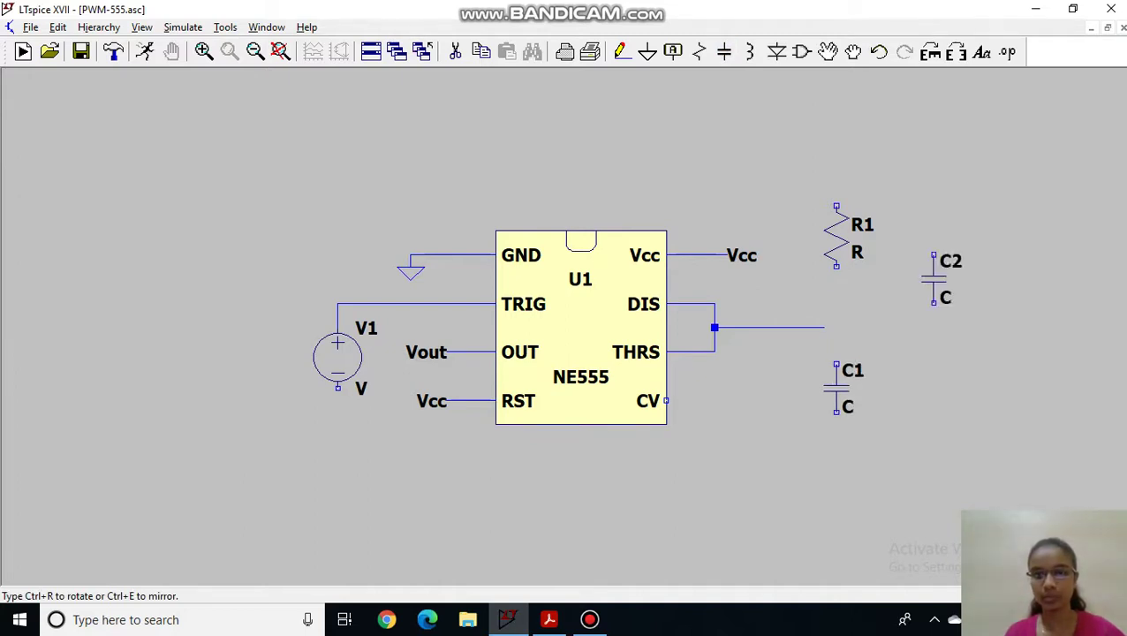
key(Escape)
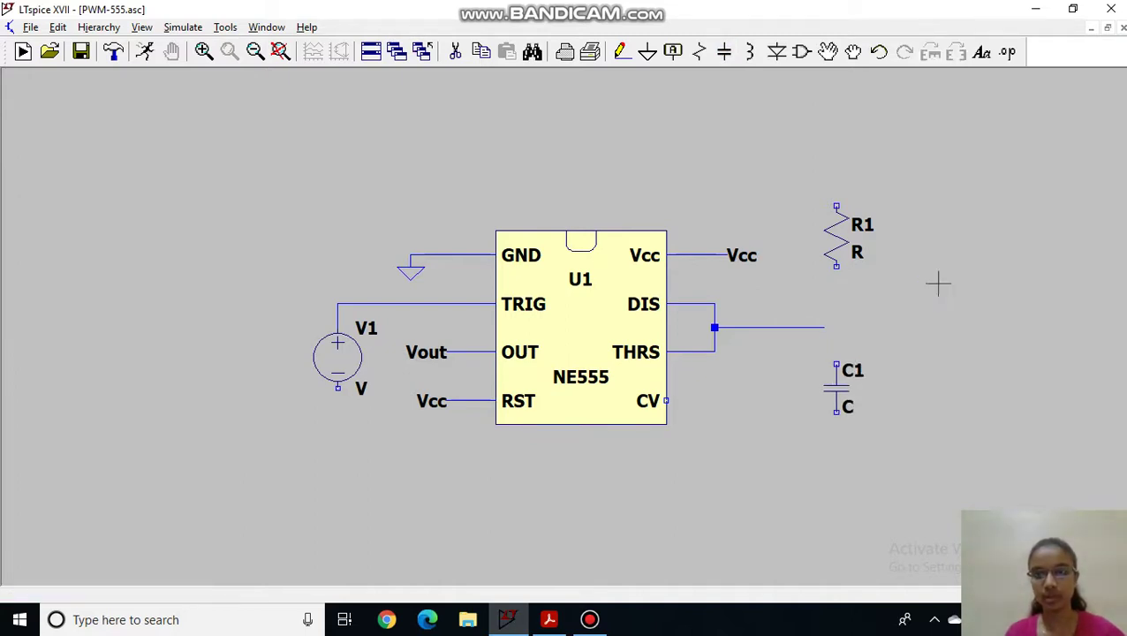
Wire R1's bottom pin to C1's top pin, adding a lead above R1 and below C1.
click(621, 52)
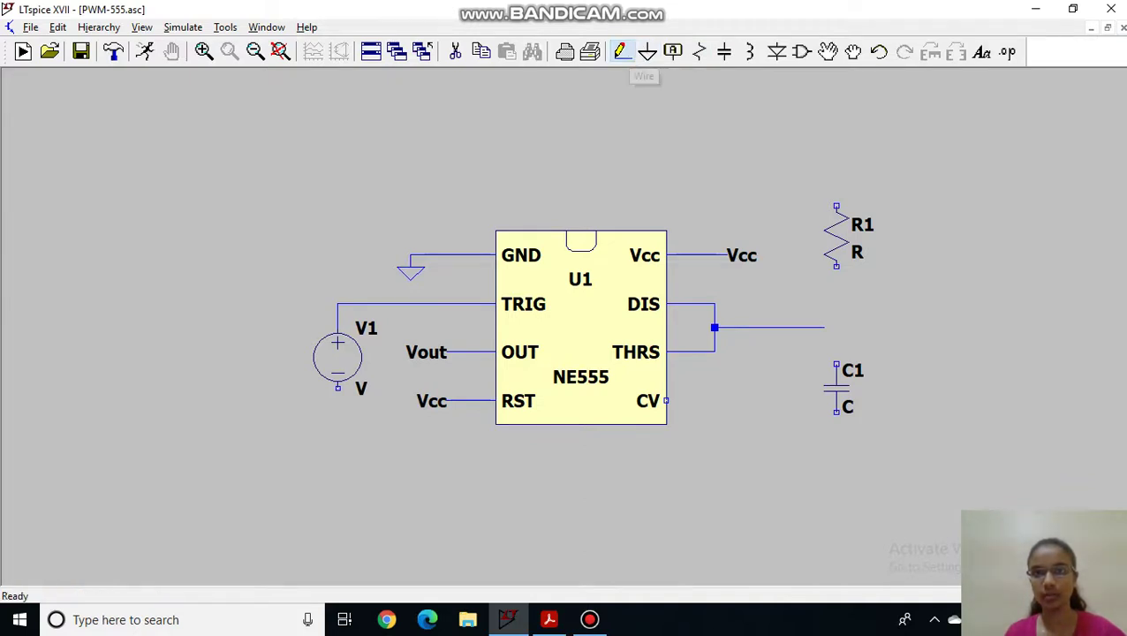
click(837, 206)
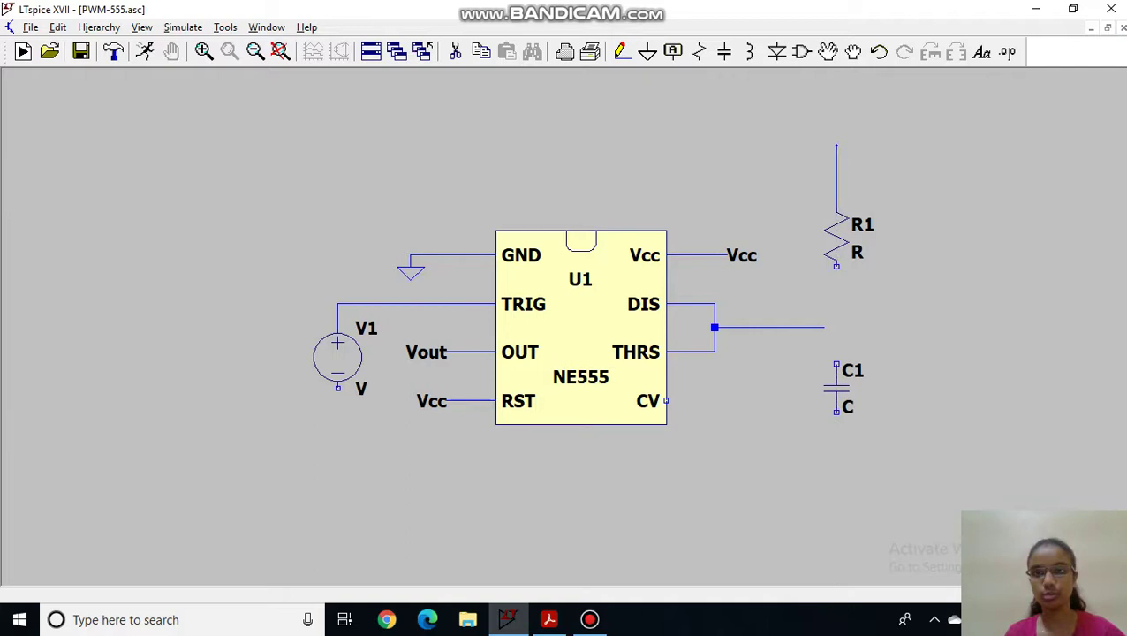
right_click(836, 144)
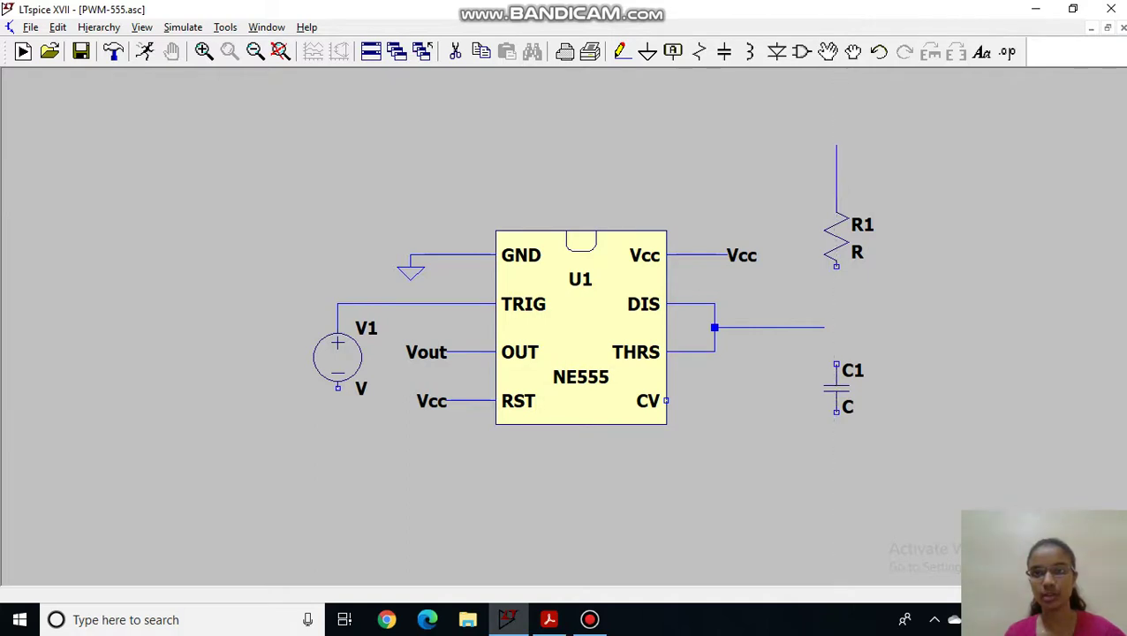
click(837, 265)
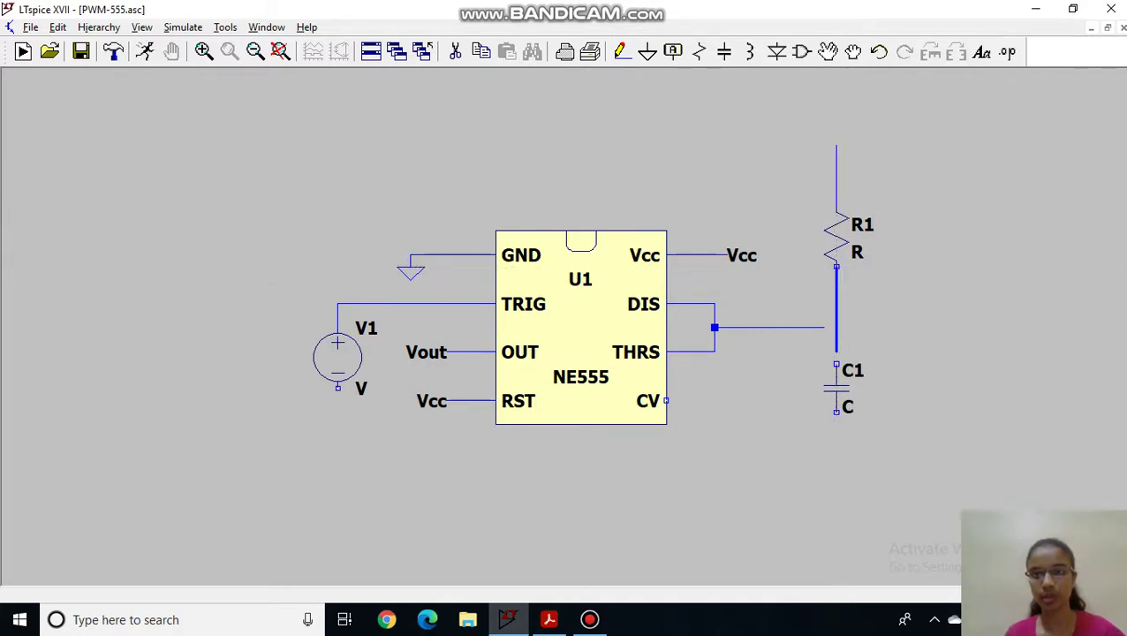
click(836, 364)
click(837, 412)
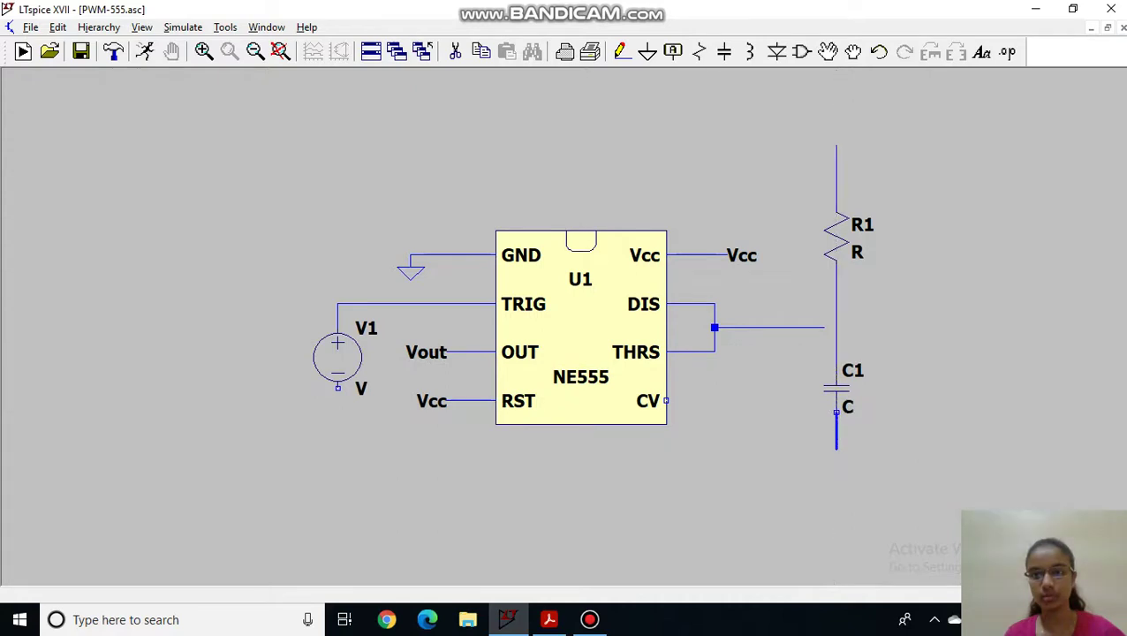
click(836, 459)
key(Escape)
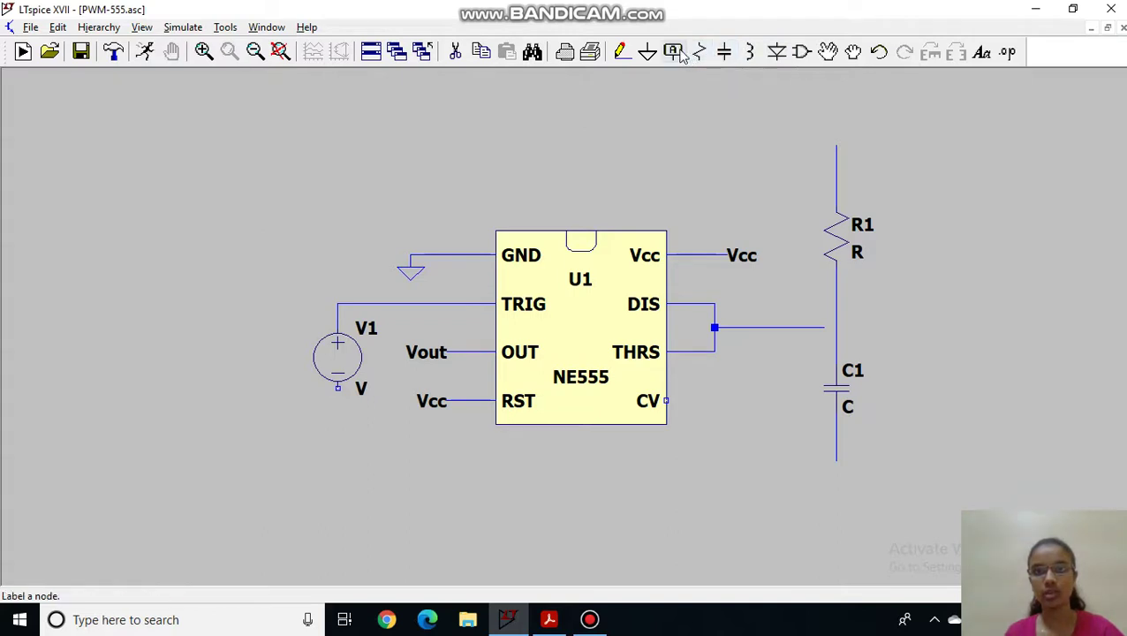
Place a rotated Vcc net label on the top of R1's lead.
key(F4)
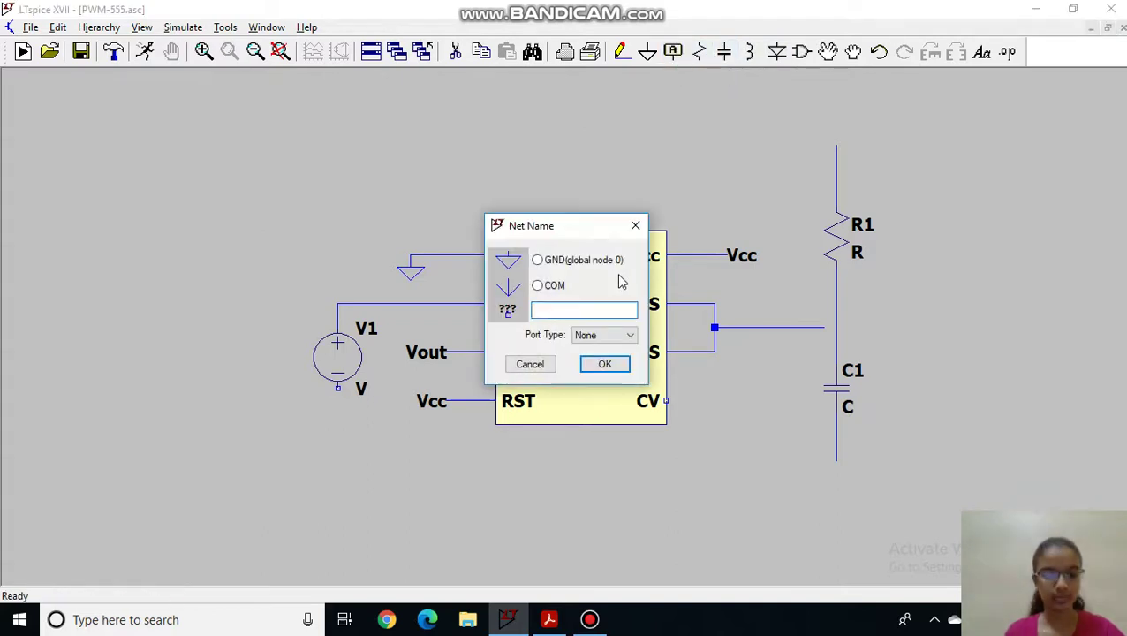
text(Vcc)
key(Return)
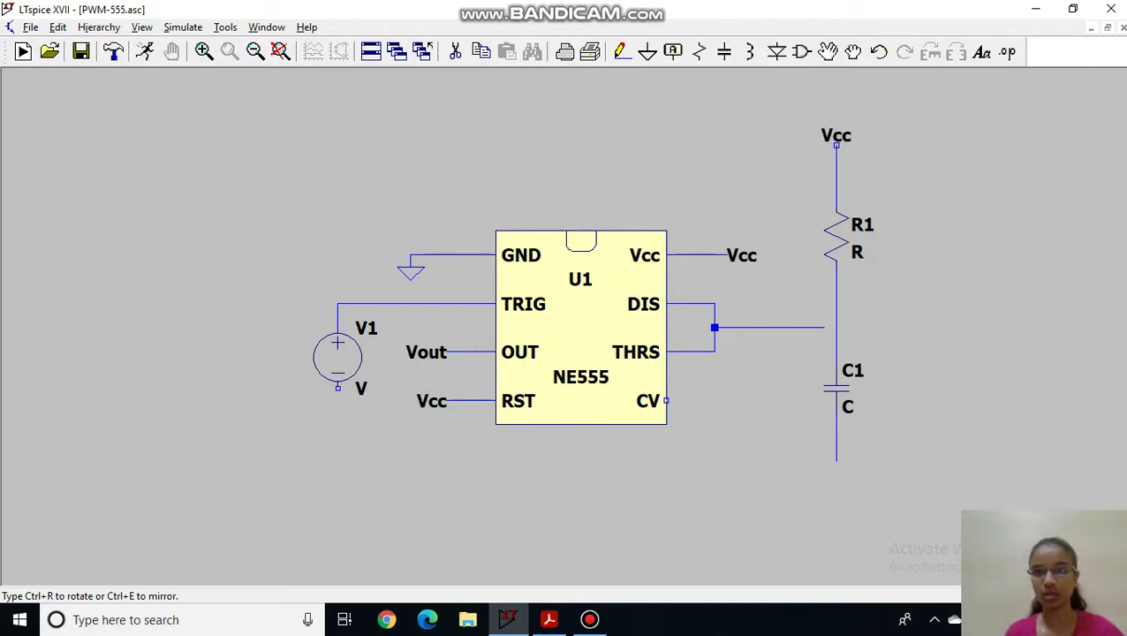
key(ctrl+r)
click(836, 147)
key(Escape)
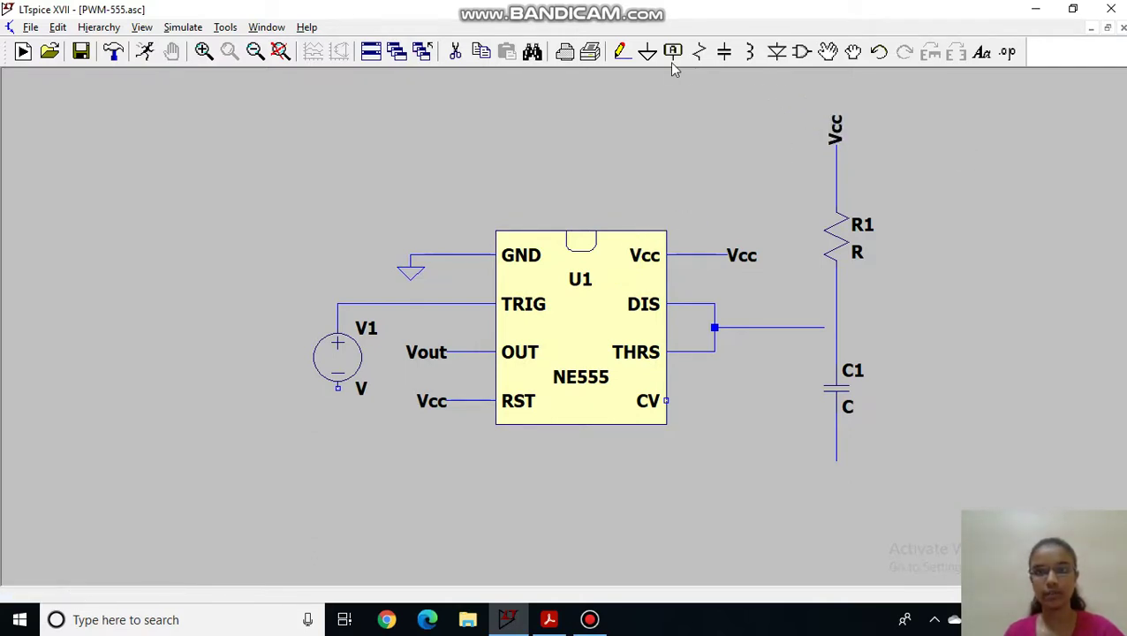
Place a ground symbol at the bottom end of C1's lead.
click(648, 52)
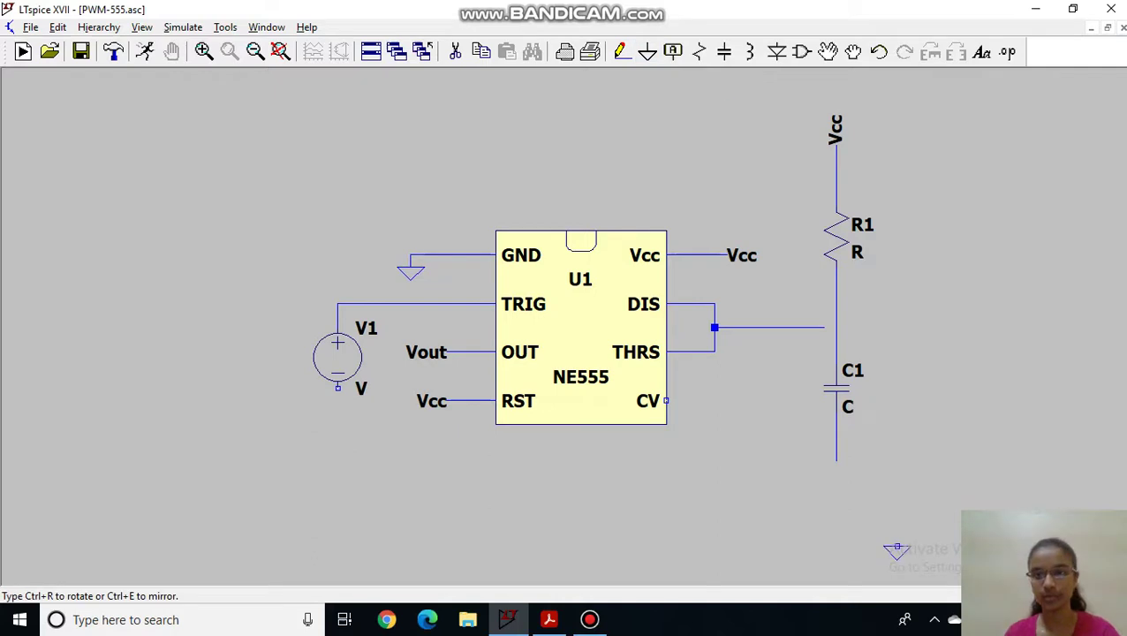
click(836, 459)
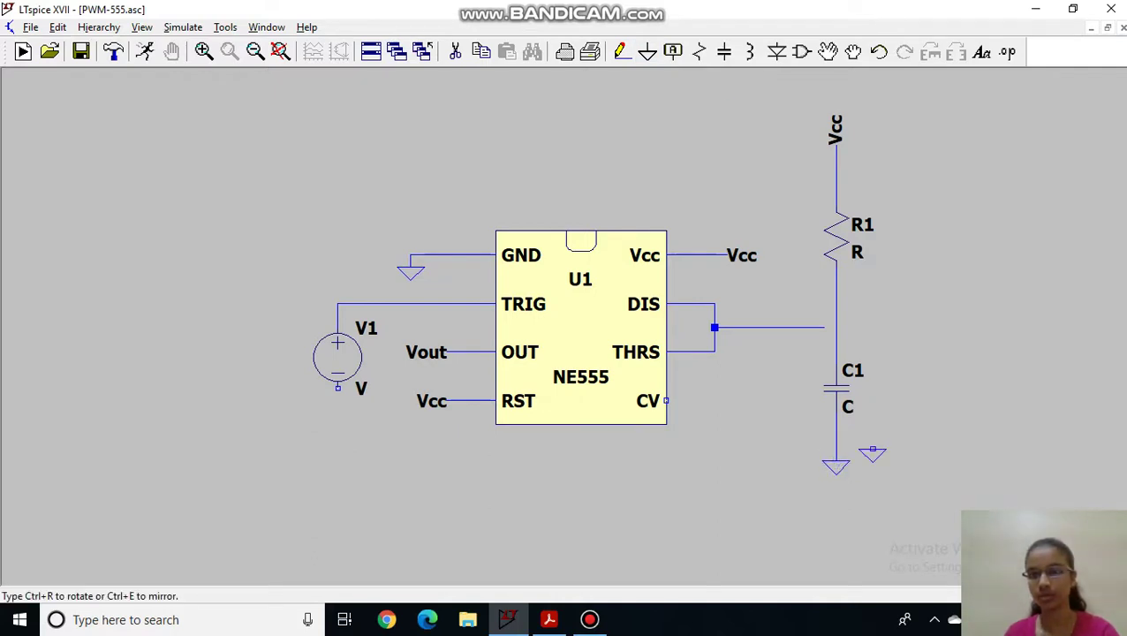
key(Escape)
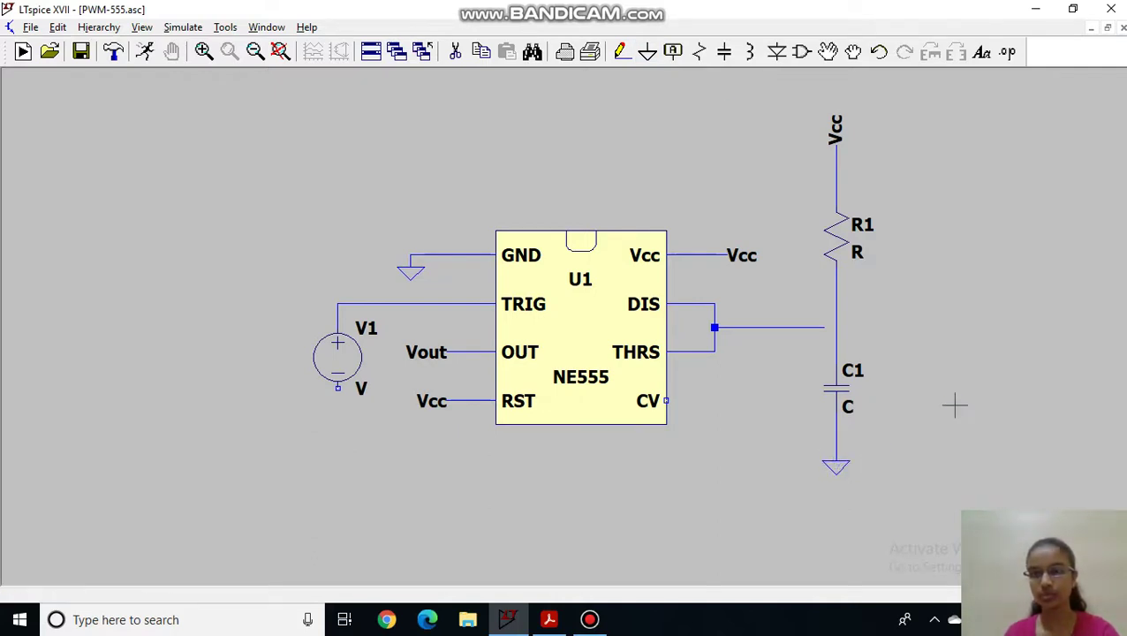
Draw a short wire from the DIS–THRS branch end onto the R1–C1 lead.
click(622, 52)
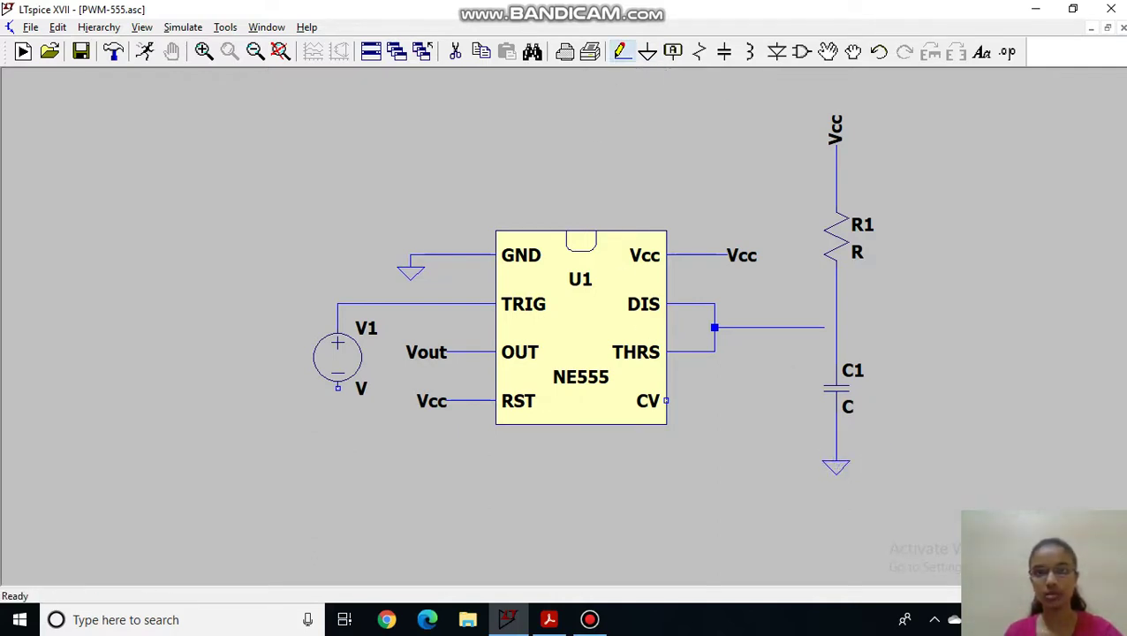
click(825, 328)
click(837, 328)
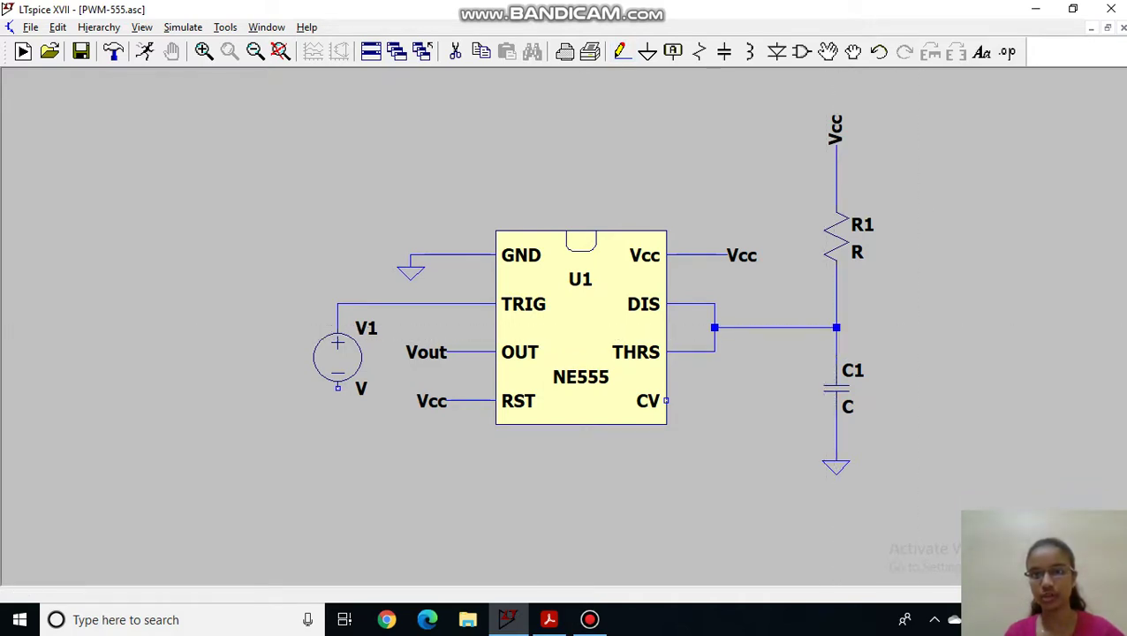
key(Escape)
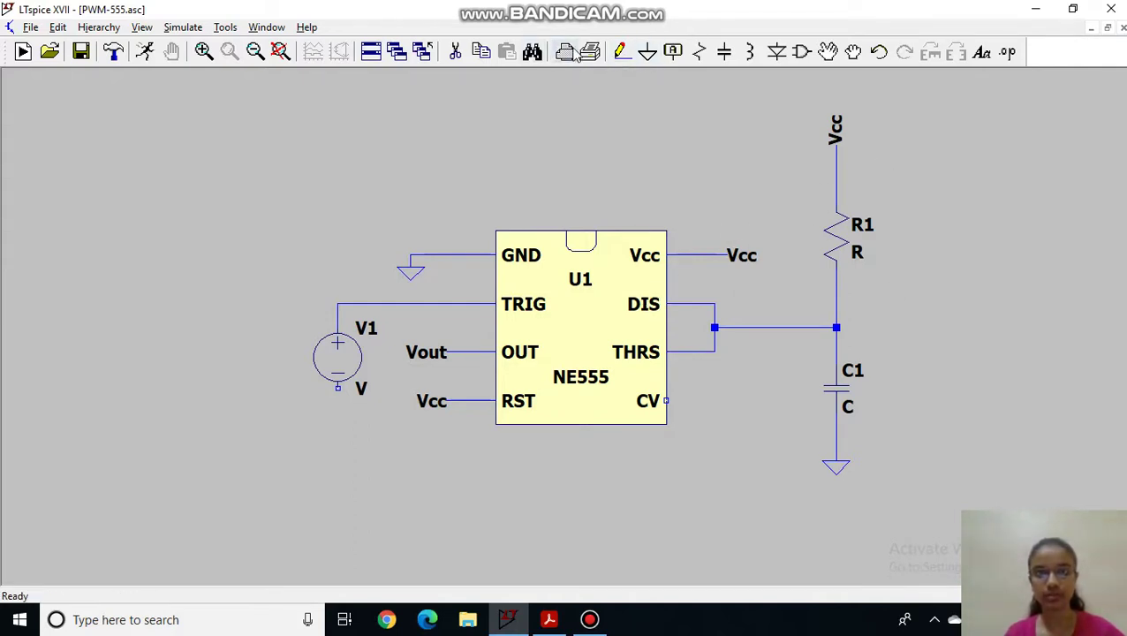
Route a wire from U1's CV pin to the right and down below the chip.
click(623, 53)
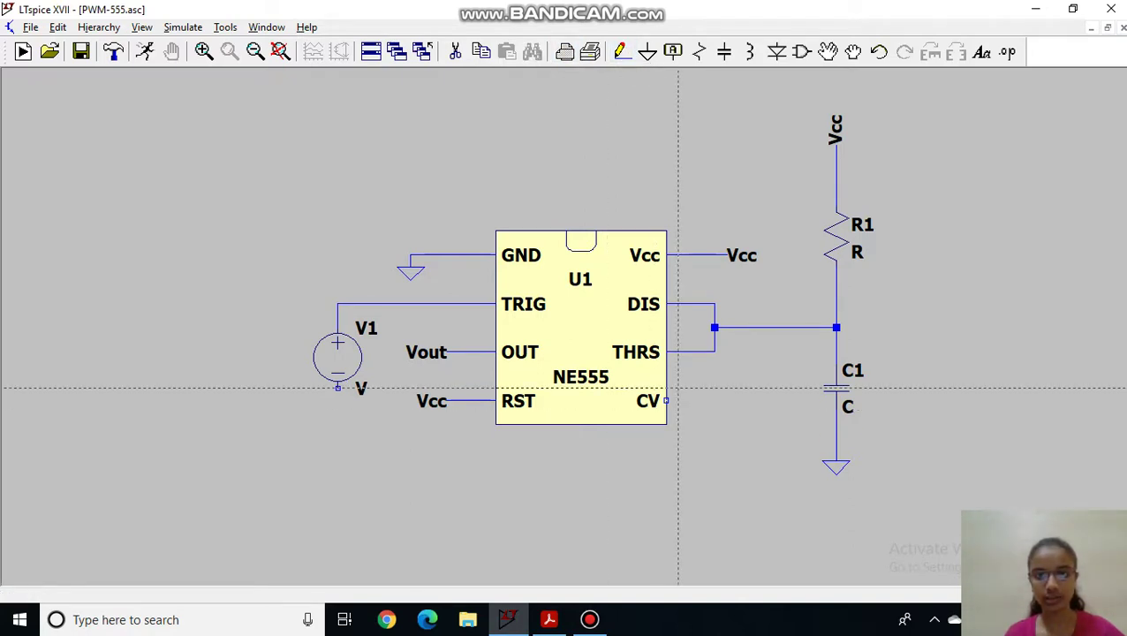
click(666, 400)
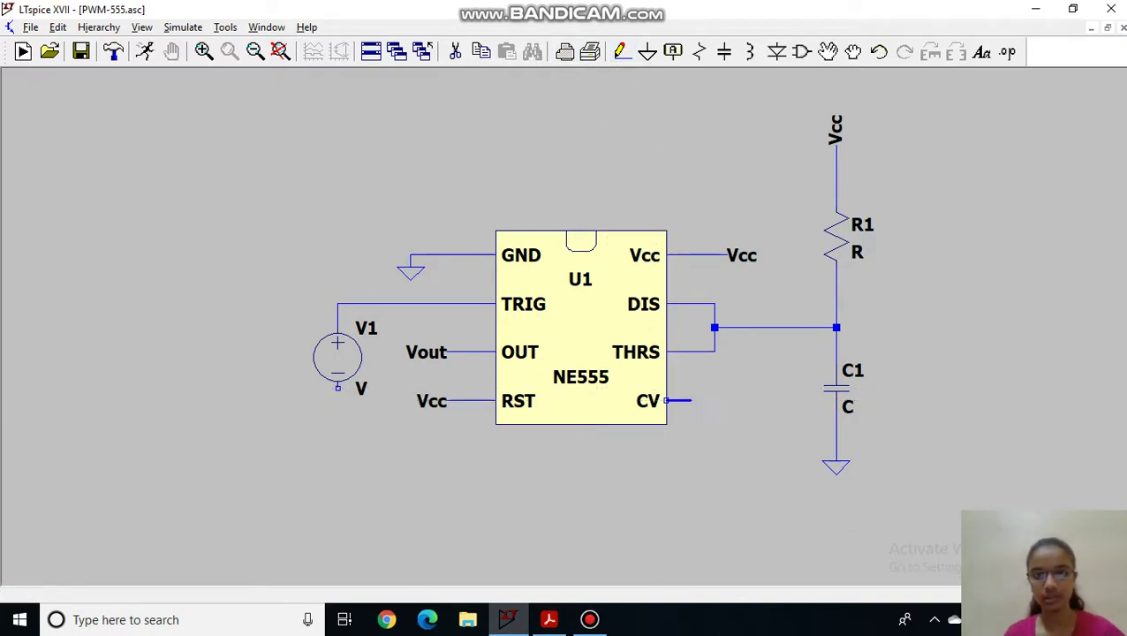
click(727, 436)
right_click(737, 398)
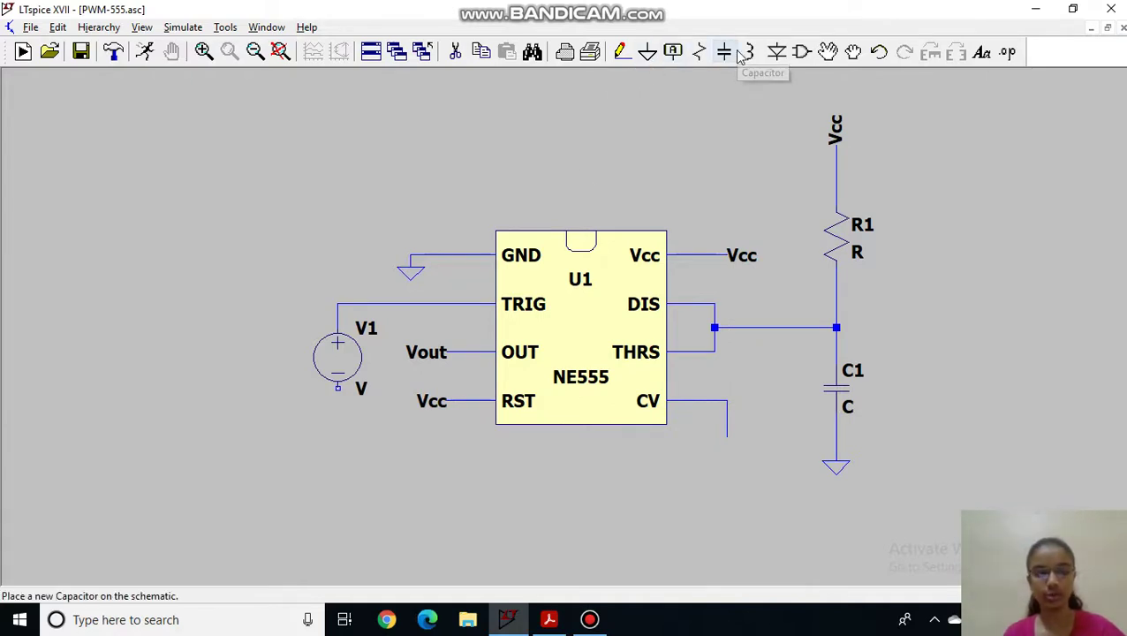
Place voltage source V2 below the CV pin from the component library.
click(802, 52)
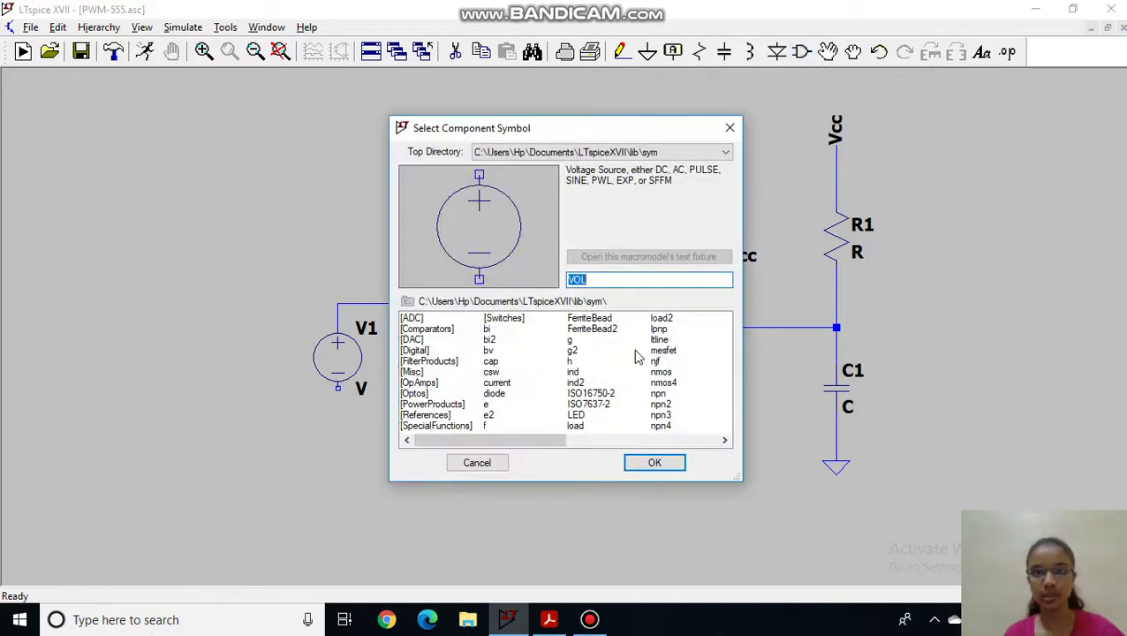
key(BackSpace)
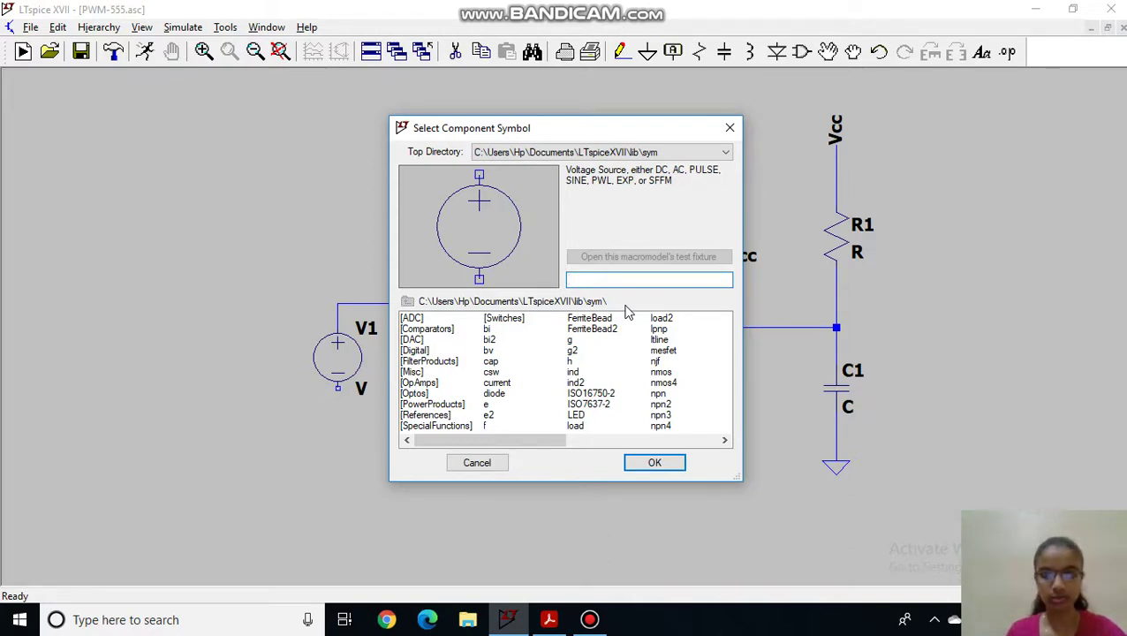
text(VO)
key(Return)
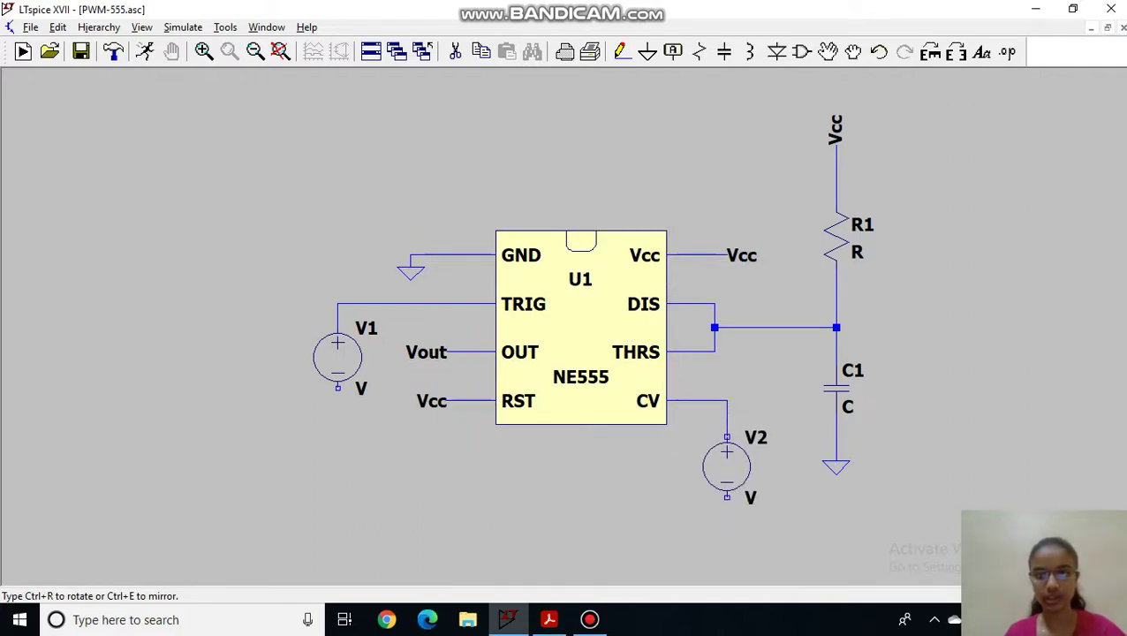
key(Escape)
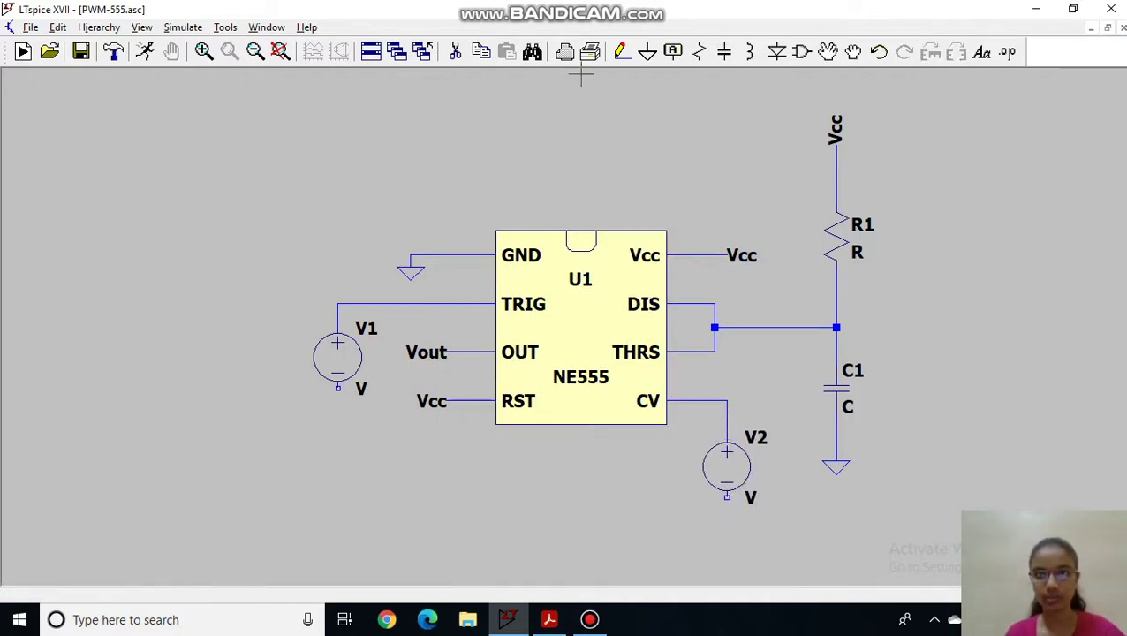
Wire V2's top terminal to the CV wire and ground its bottom terminal.
click(622, 53)
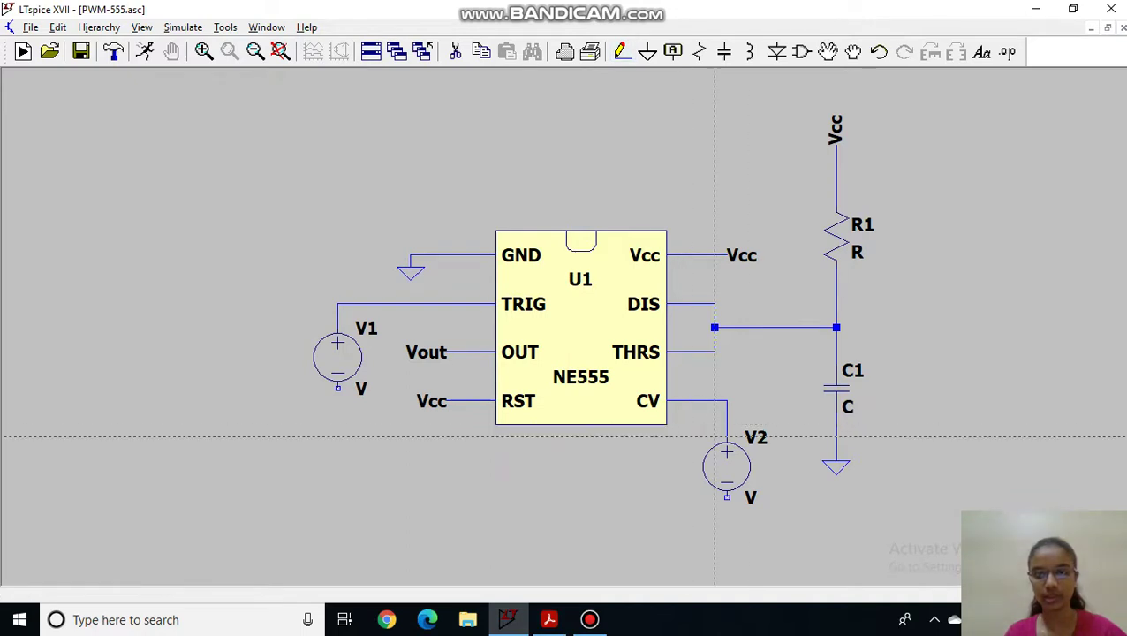
click(727, 497)
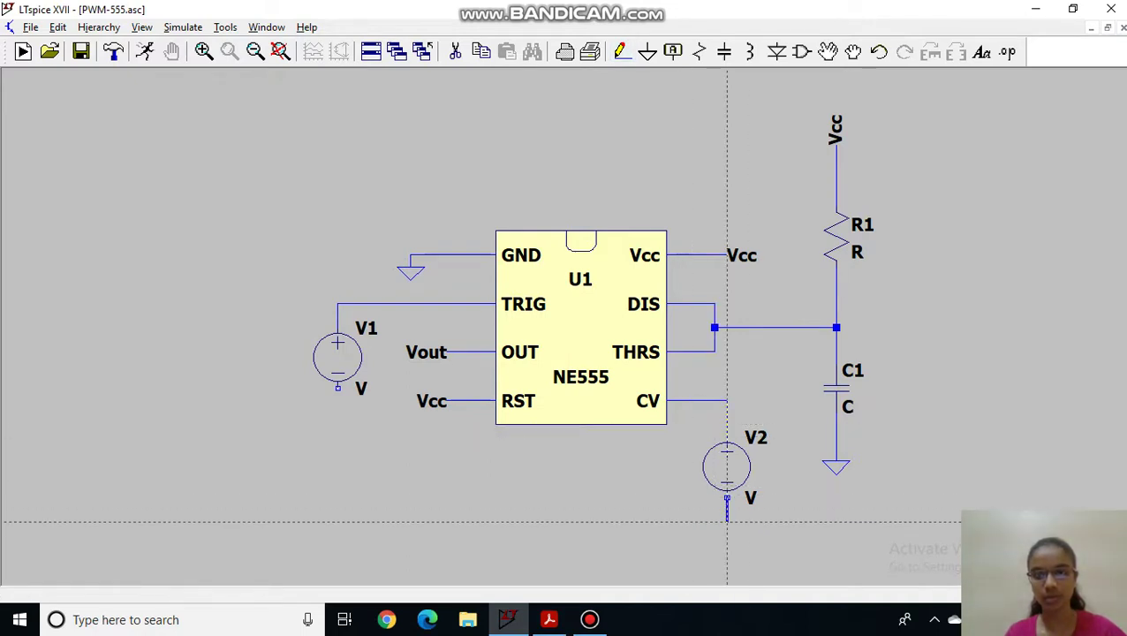
click(727, 521)
click(727, 401)
click(647, 52)
click(727, 521)
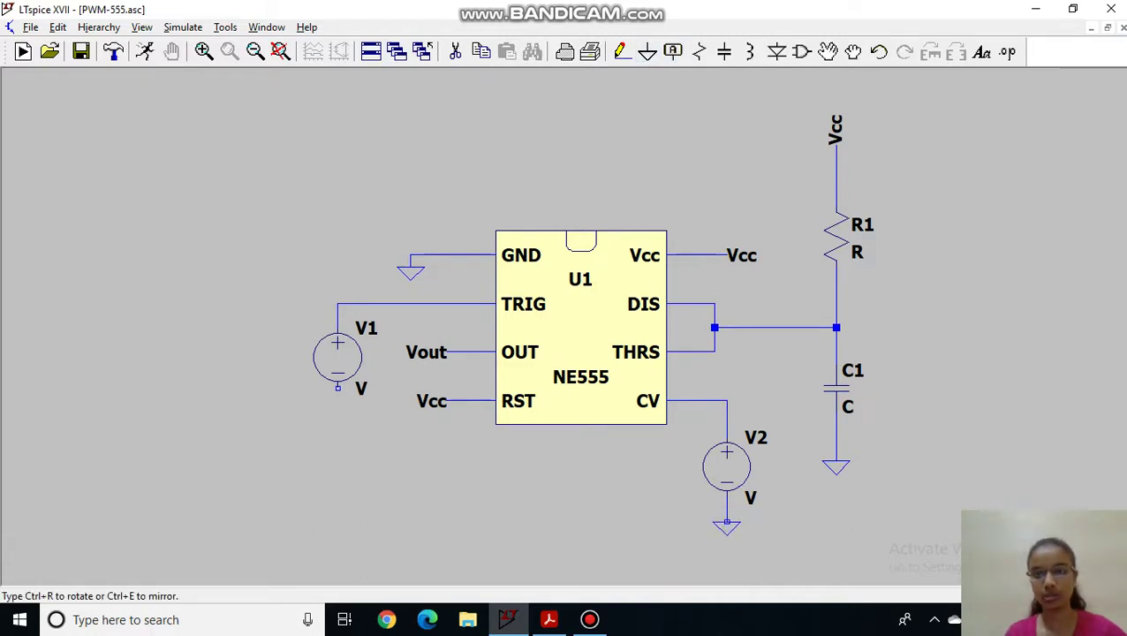
key(Escape)
key(Escape)
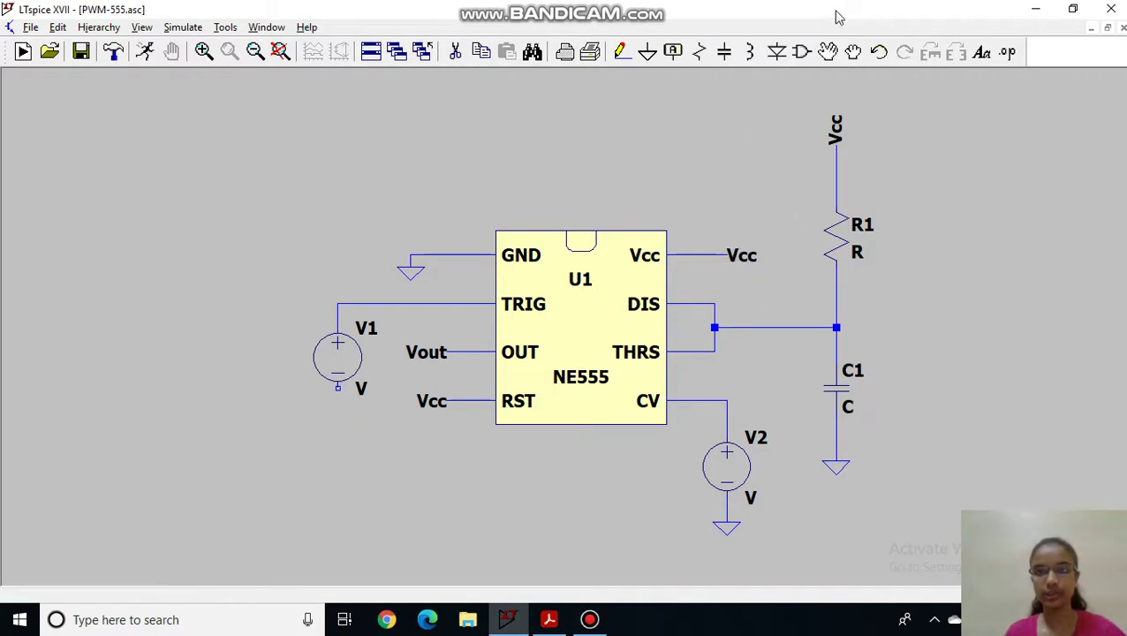
Place voltage source V3 at the upper right of the schematic.
key(F2)
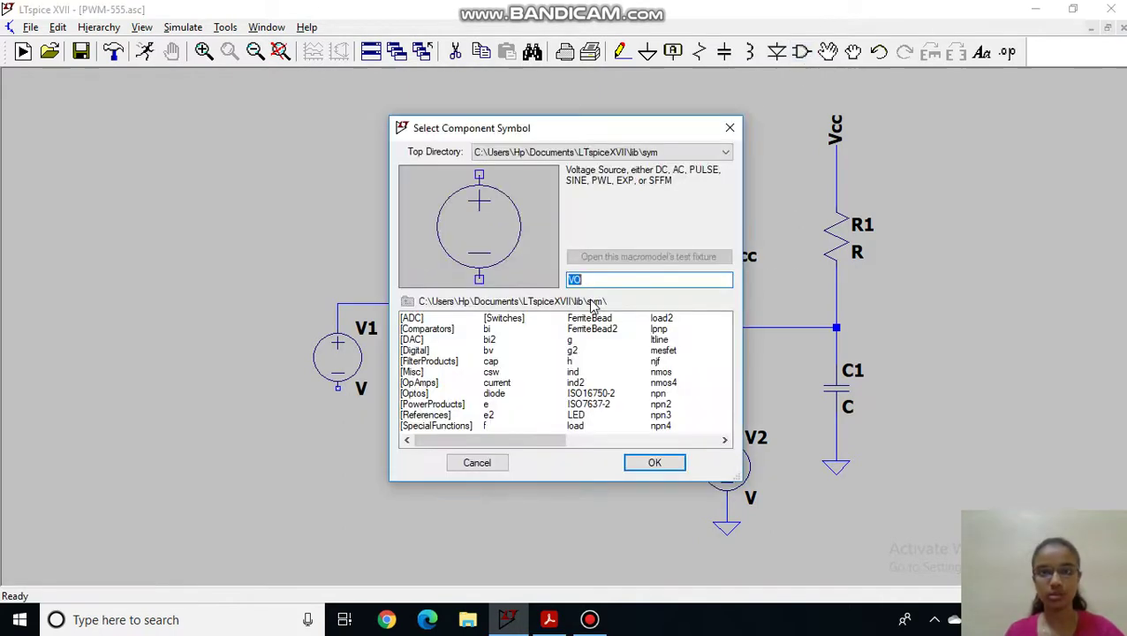
key(Return)
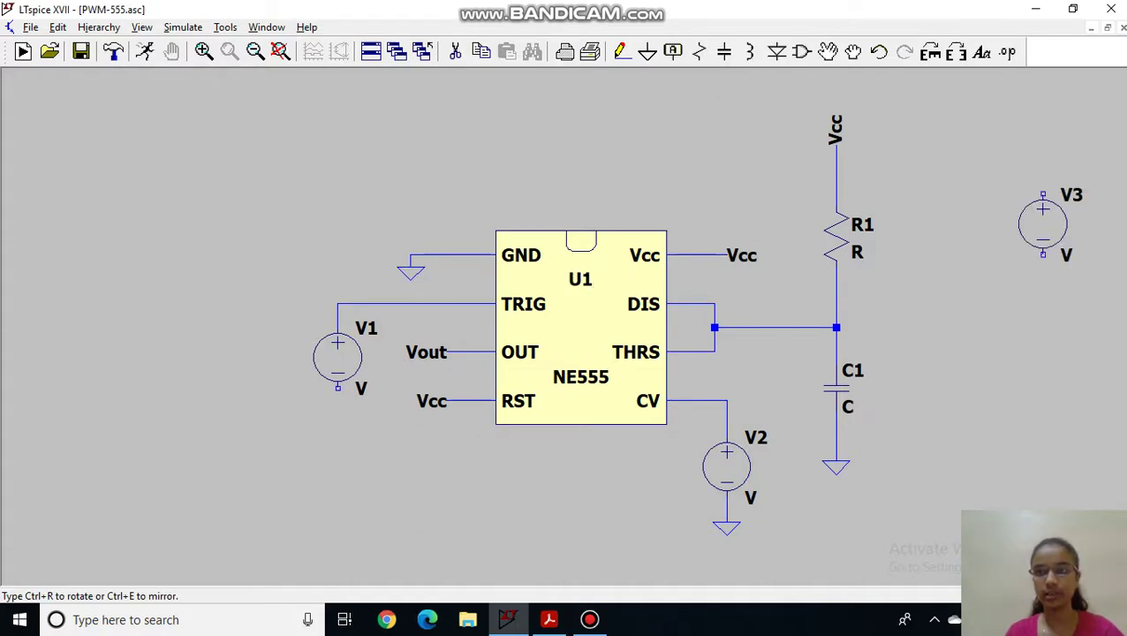
click(983, 187)
key(Escape)
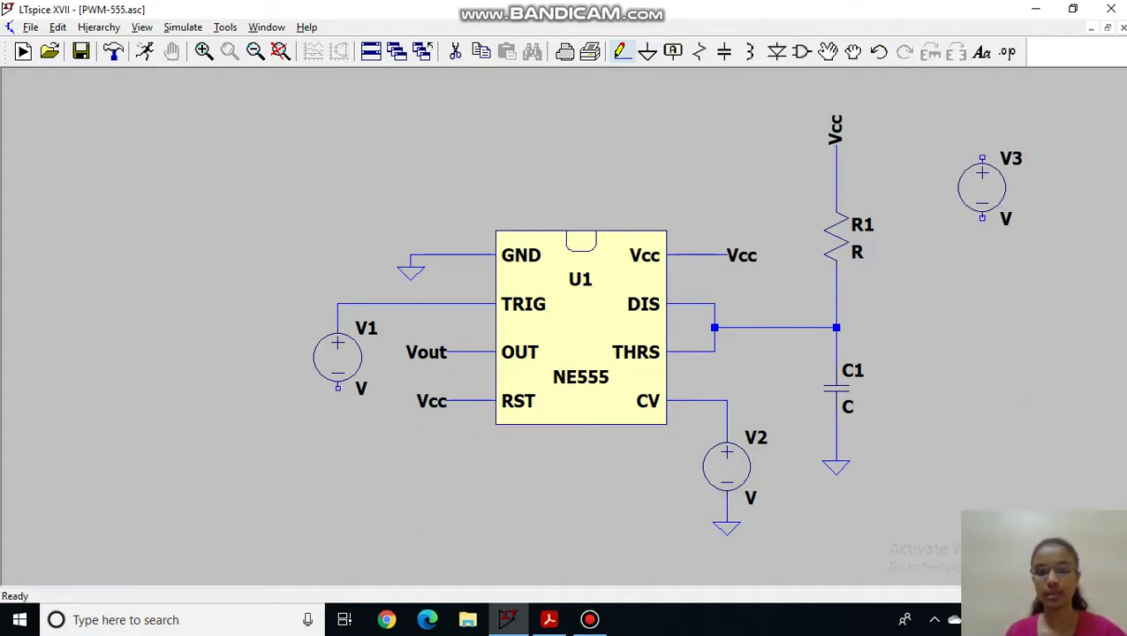
Add a short wire below V3 and ground its end.
key(F3)
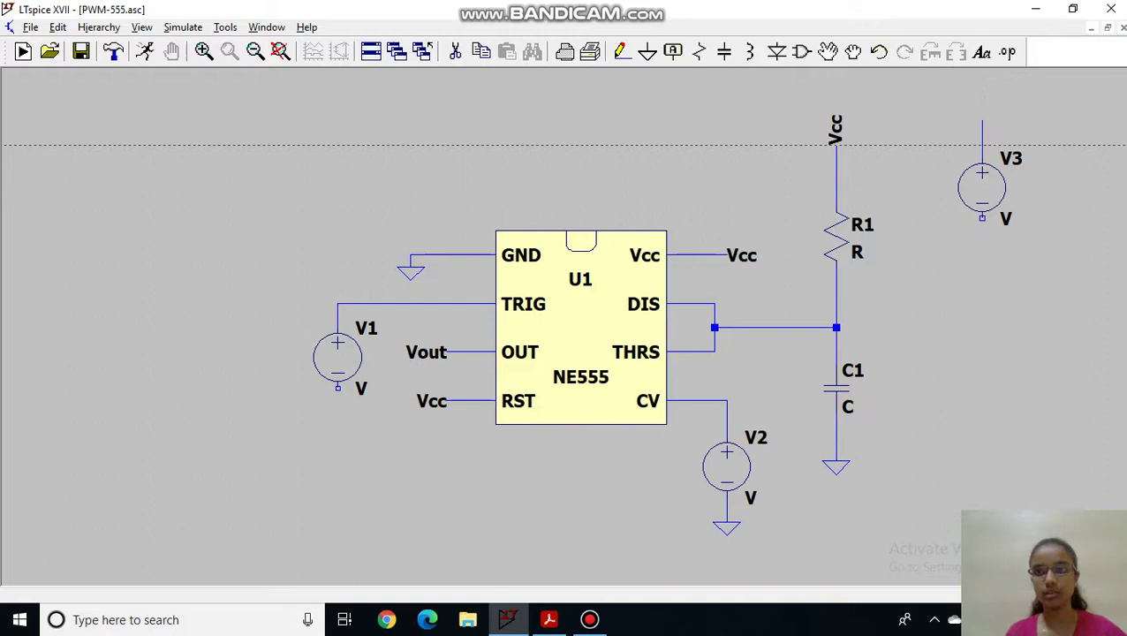
click(982, 217)
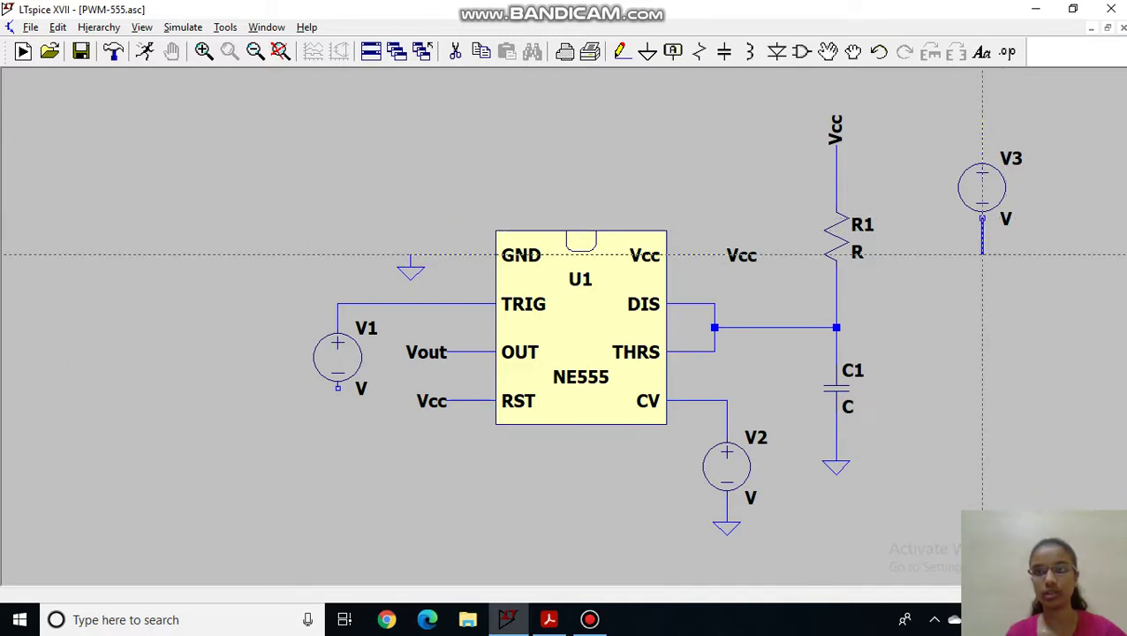
click(983, 255)
right_click(982, 255)
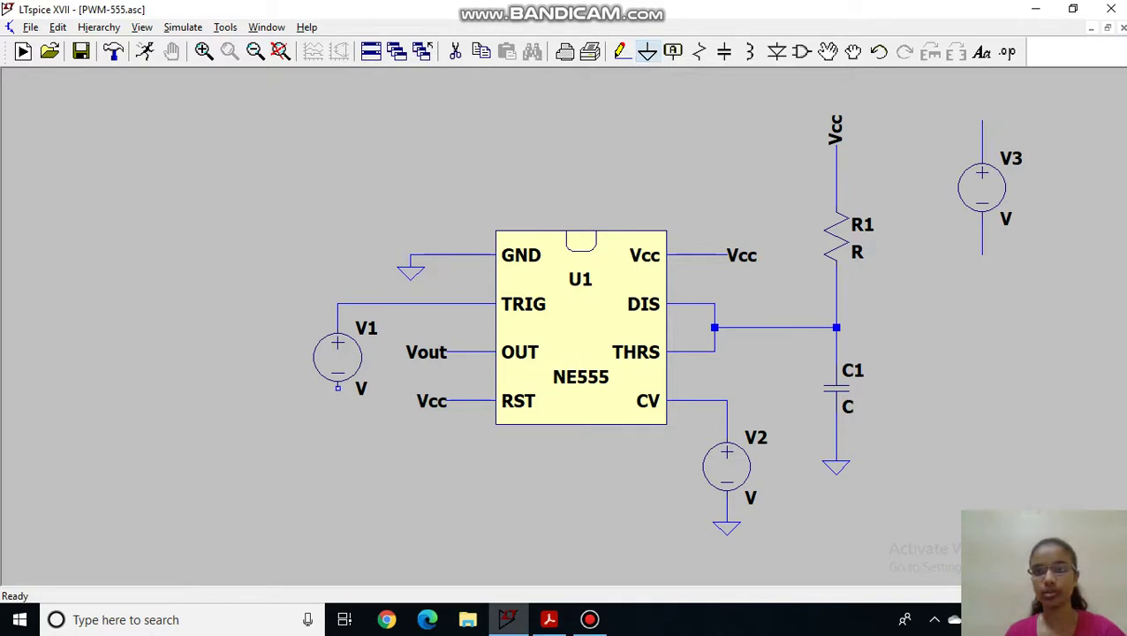
click(647, 51)
click(982, 260)
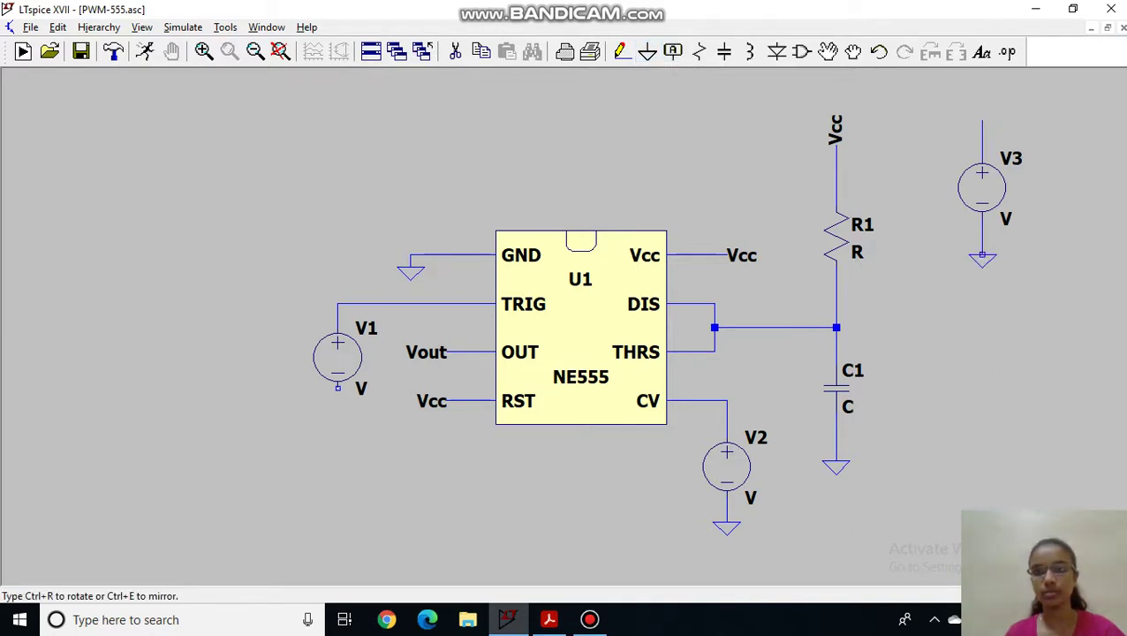
key(Escape)
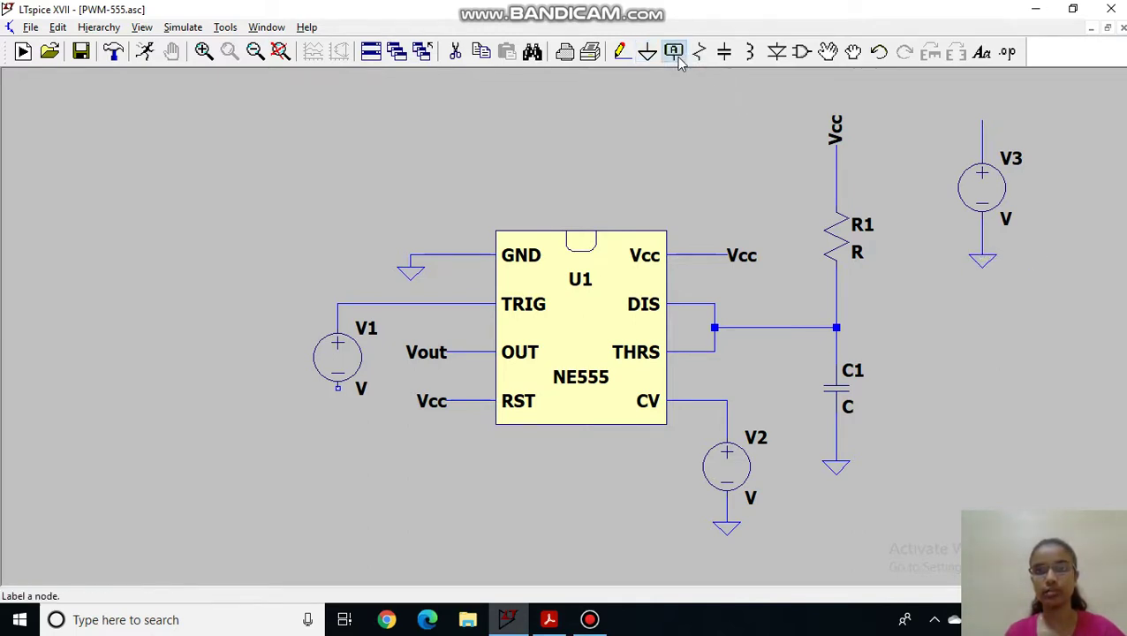
Attach a rotated Vcc net label to V3's top wire.
click(674, 52)
text(Vcc)
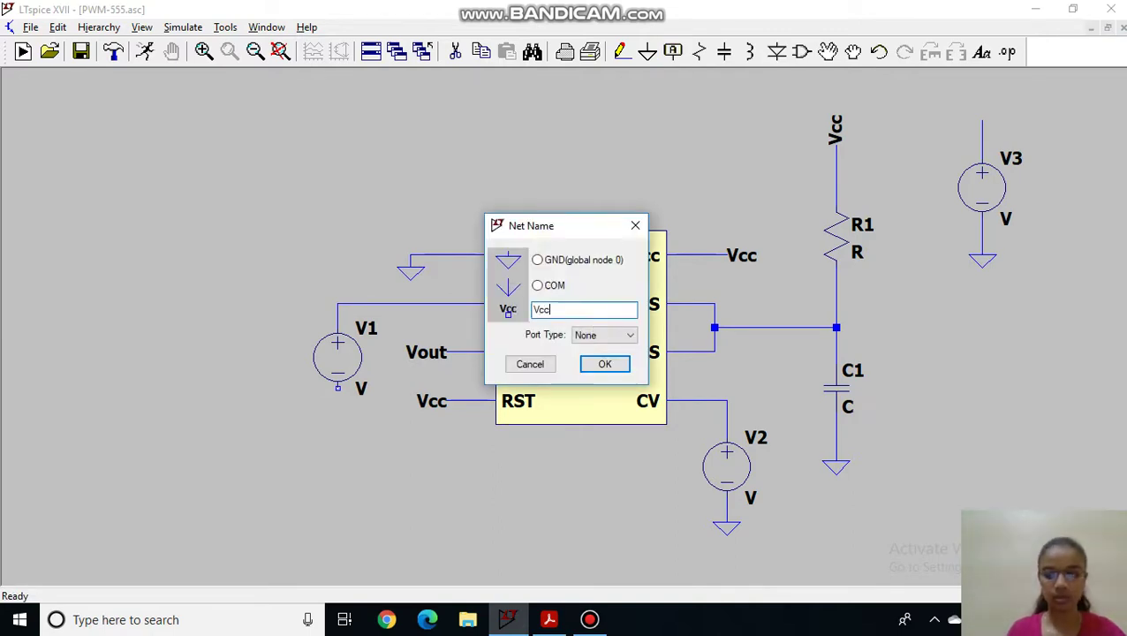
key(Return)
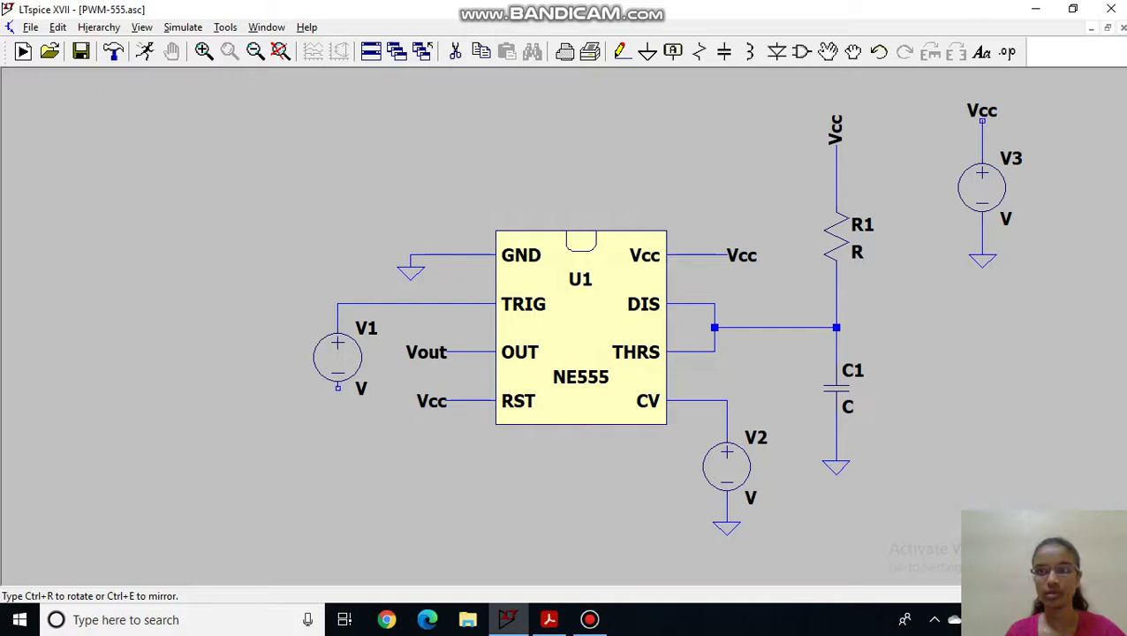
key(ctrl+r)
click(985, 124)
key(Escape)
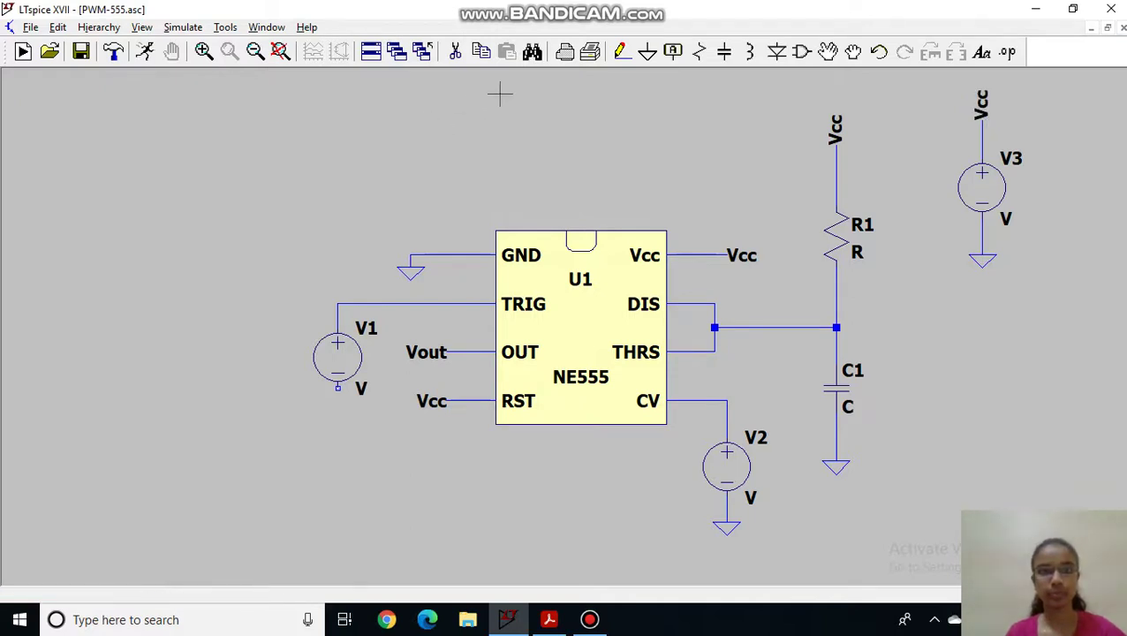
Run a wire down from V1's bottom terminal and place a ground symbol at its end.
click(621, 52)
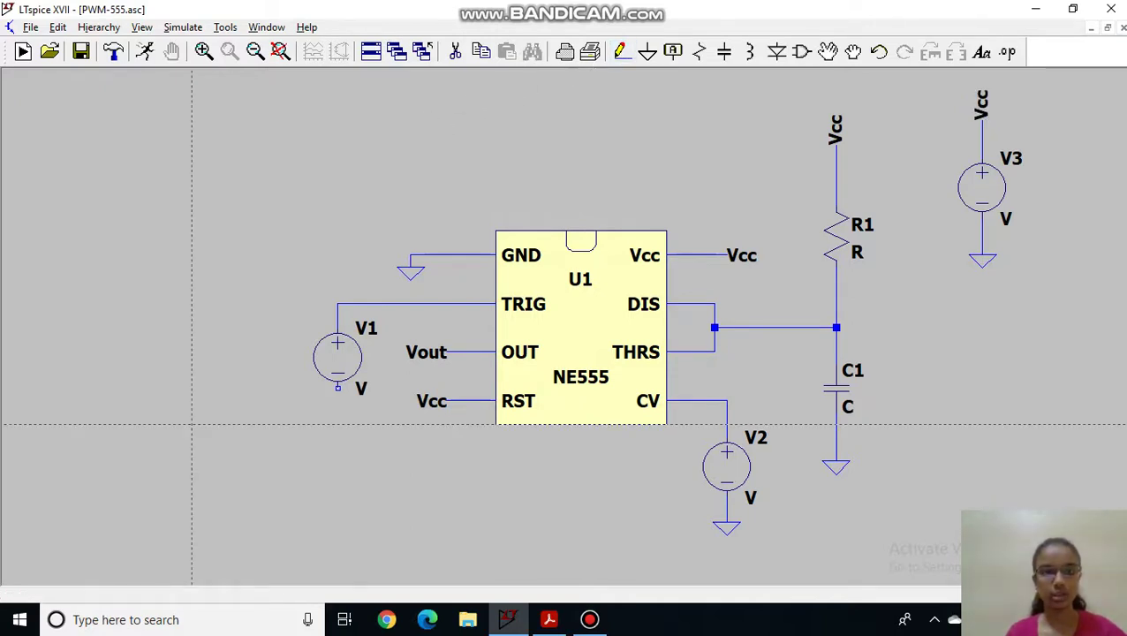
click(337, 387)
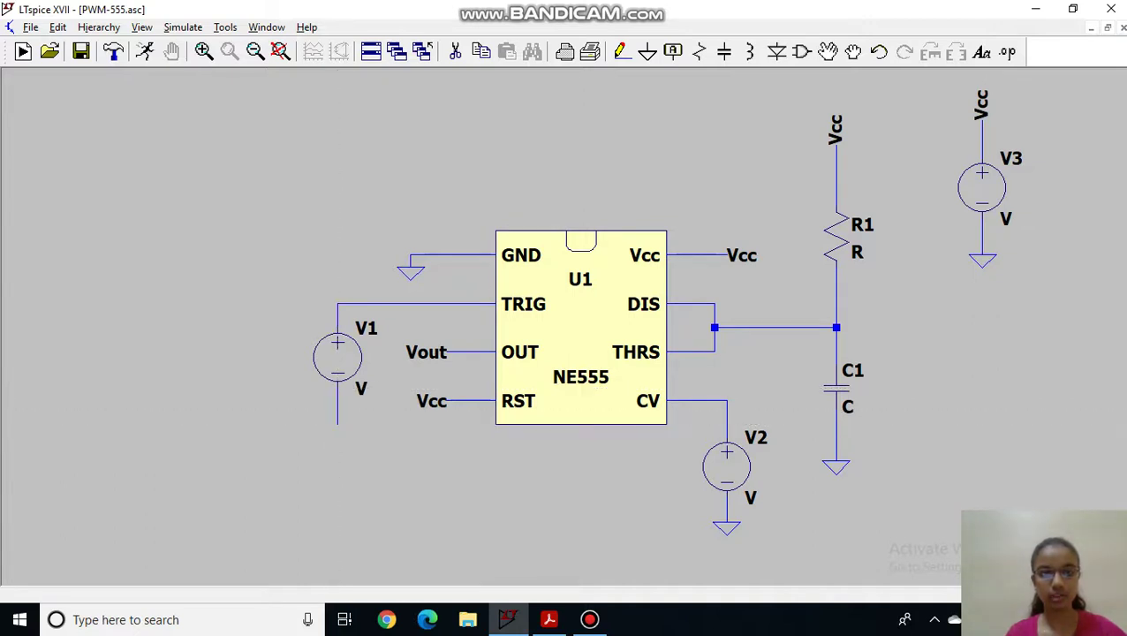
click(648, 53)
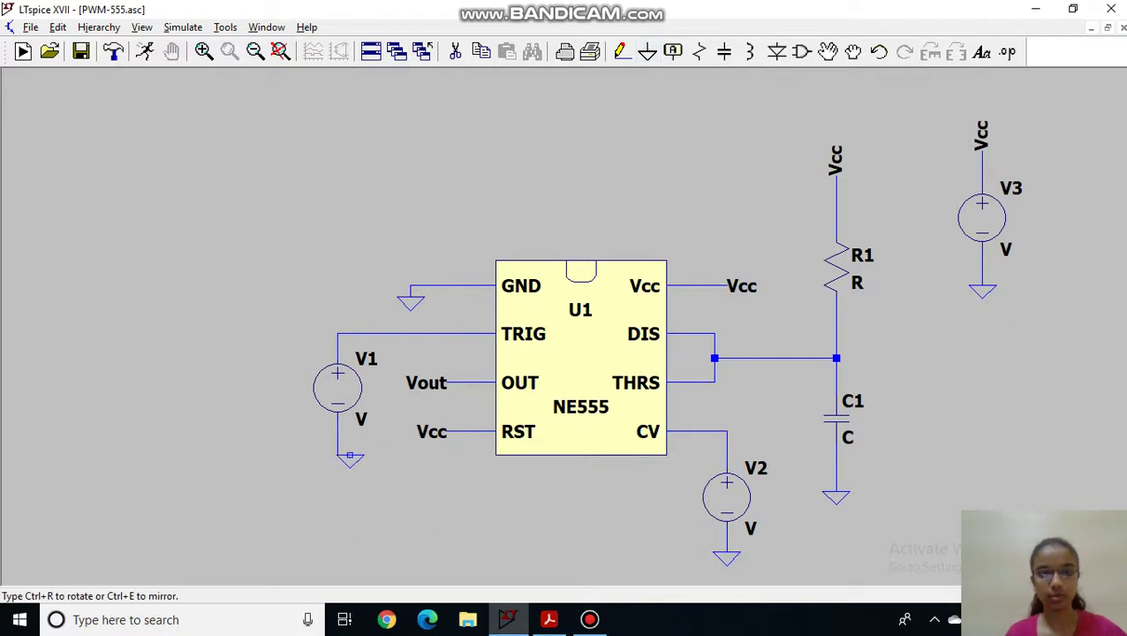
click(337, 455)
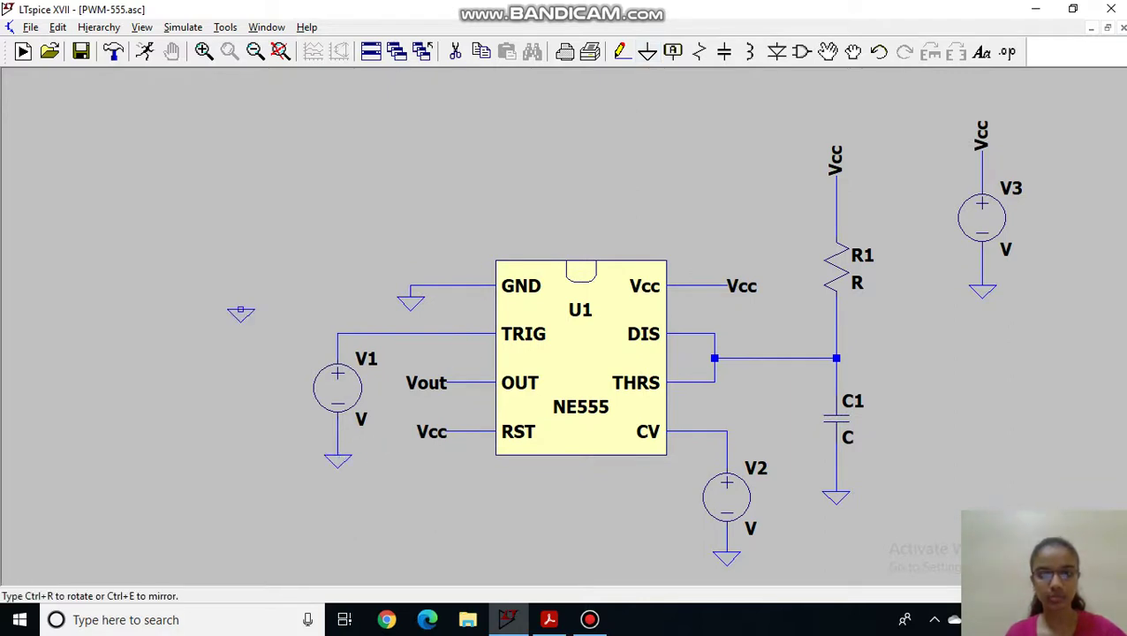
key(Escape)
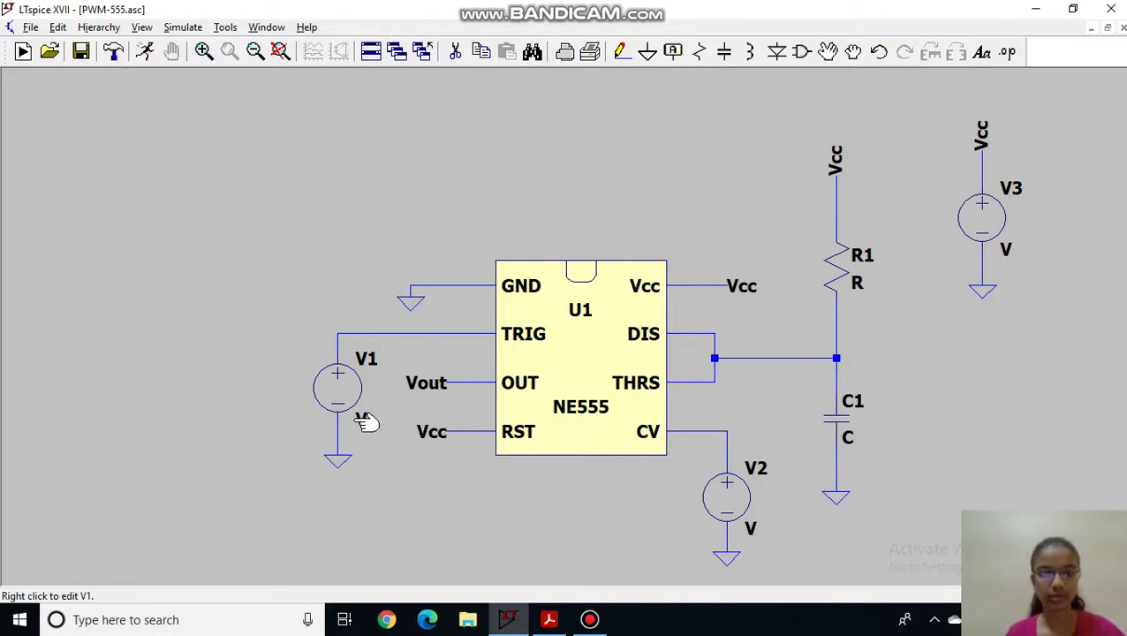
Set V1 to PULSE(5 0 0.05m 0 0 0.01m 1m 500) in its Advanced settings.
right_click(334, 392)
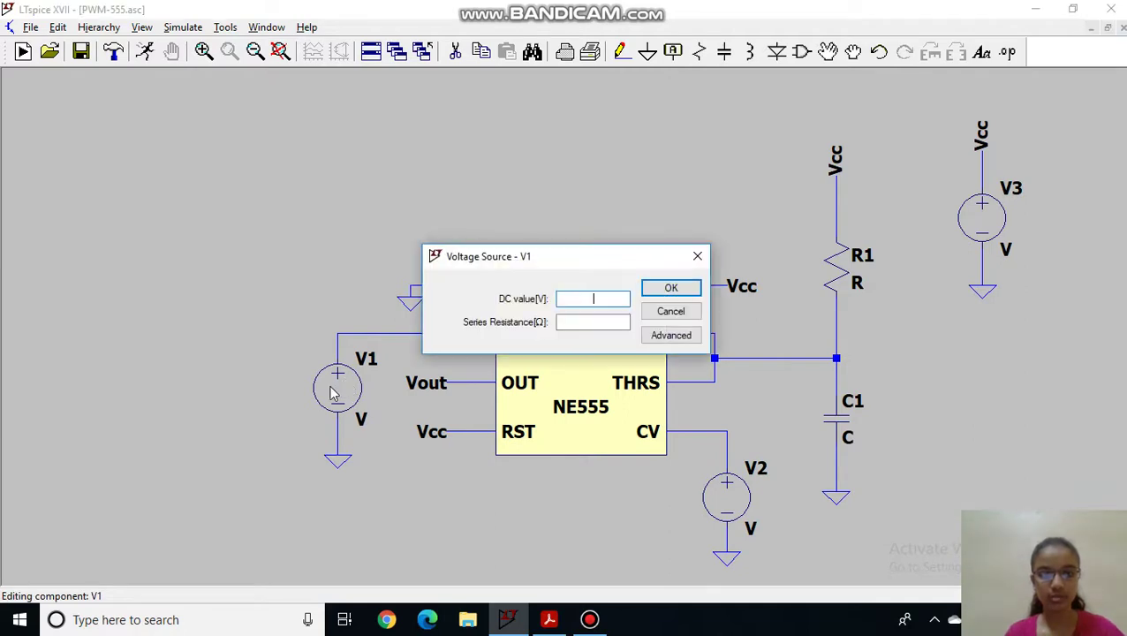
click(669, 337)
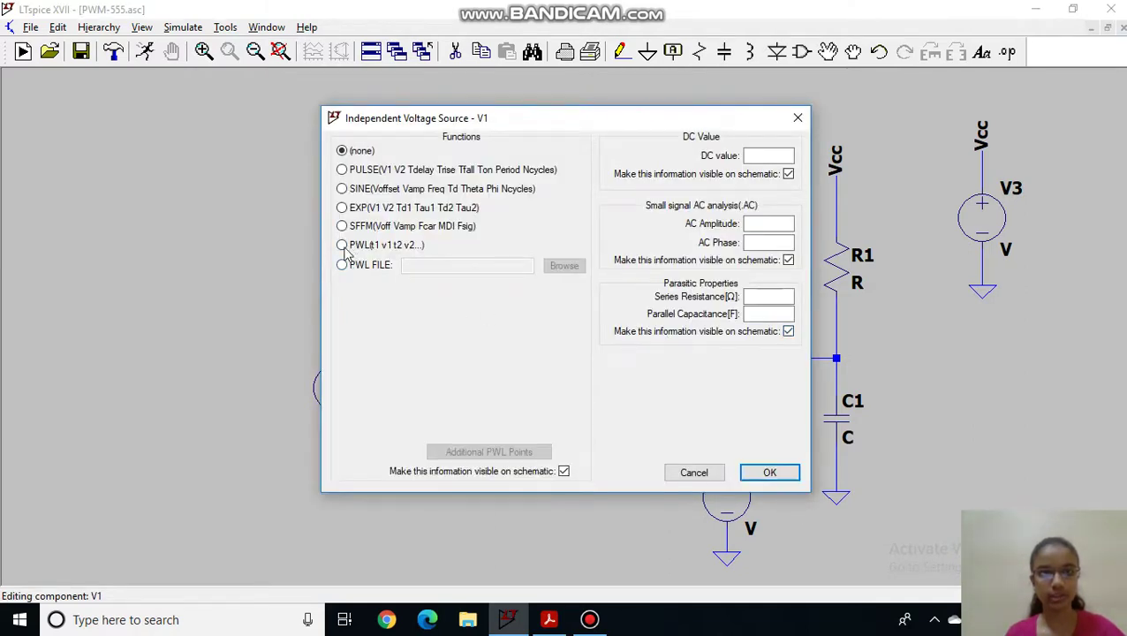
click(343, 172)
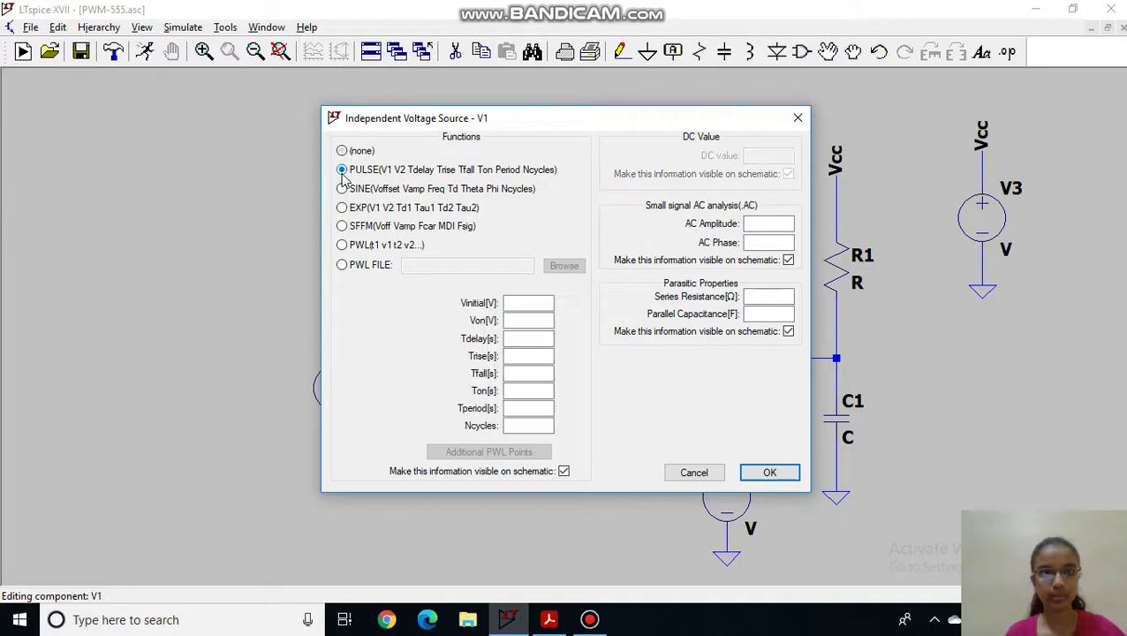
click(516, 303)
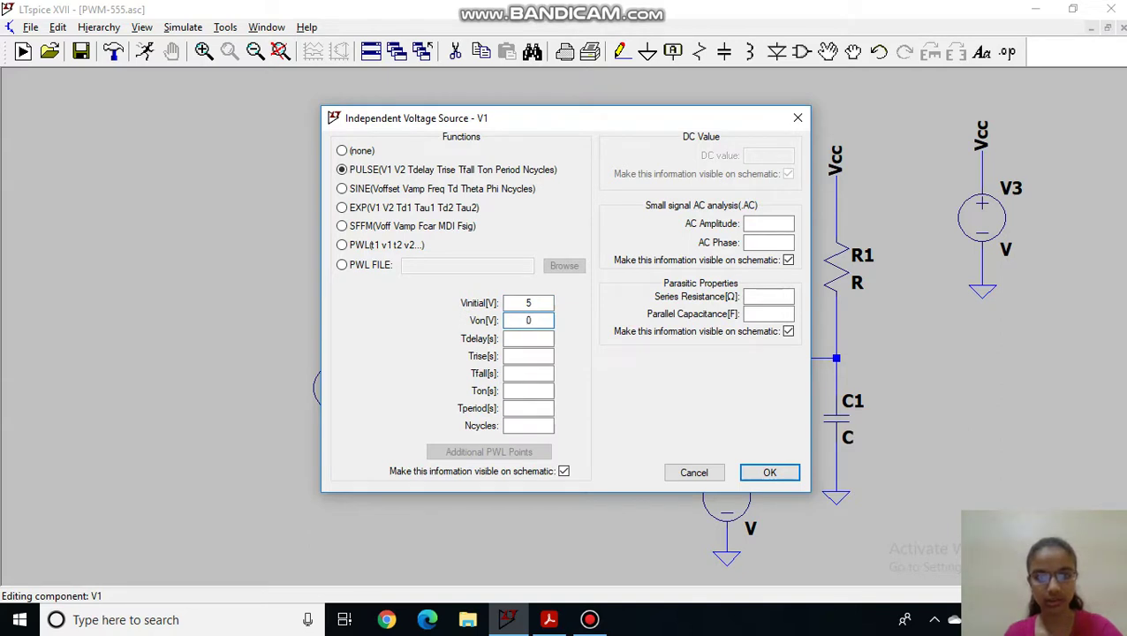
text(0)
click(530, 340)
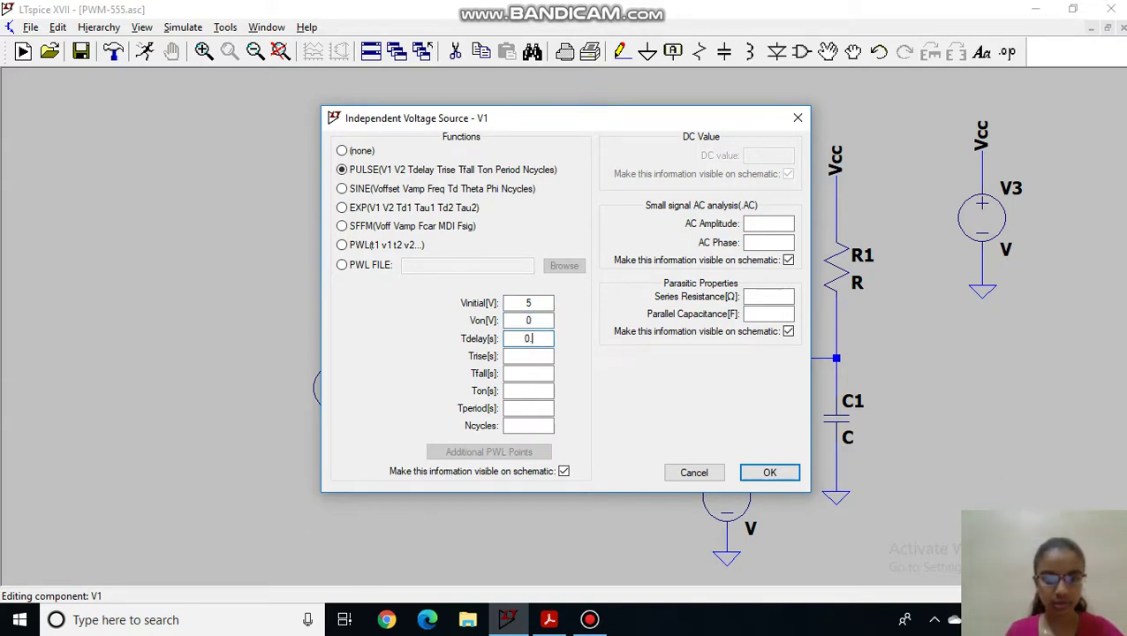
text(0.05m)
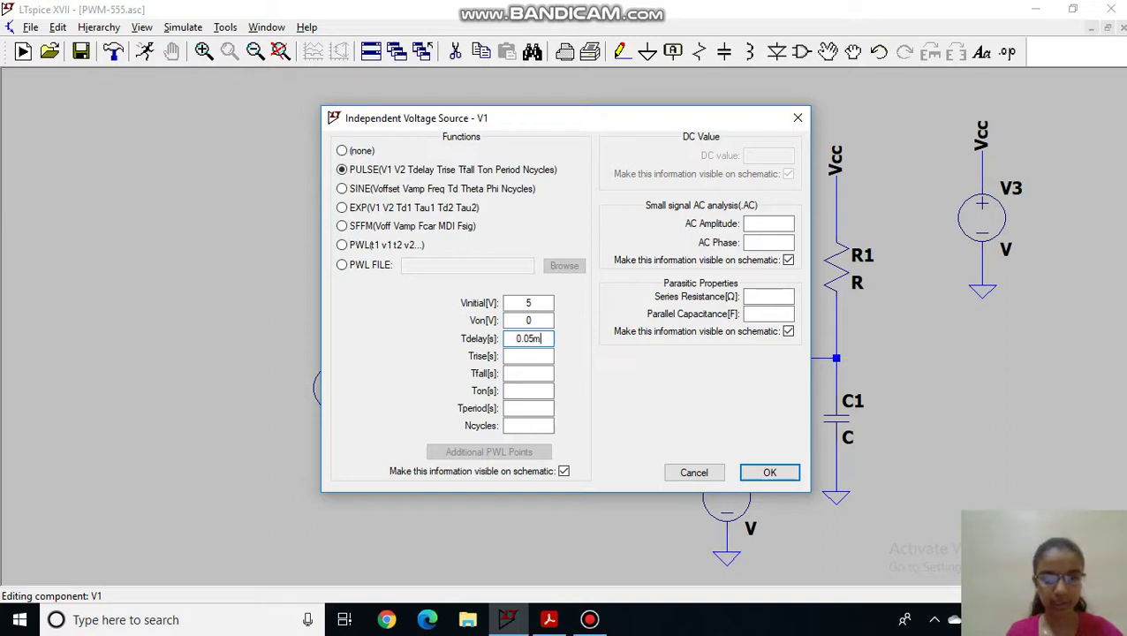
click(523, 372)
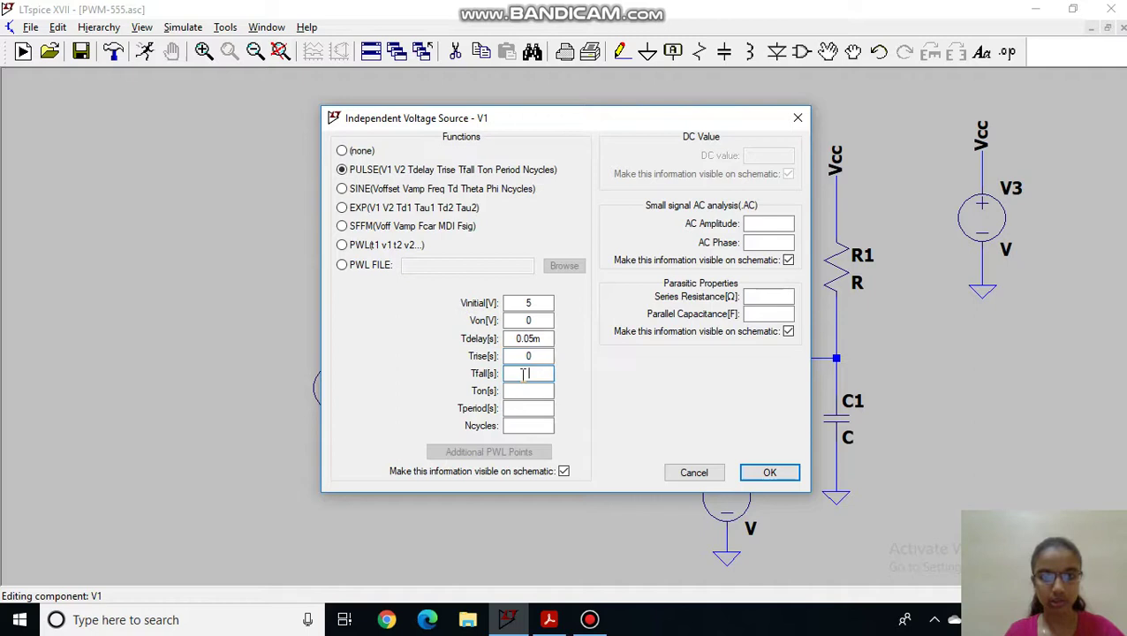
click(523, 391)
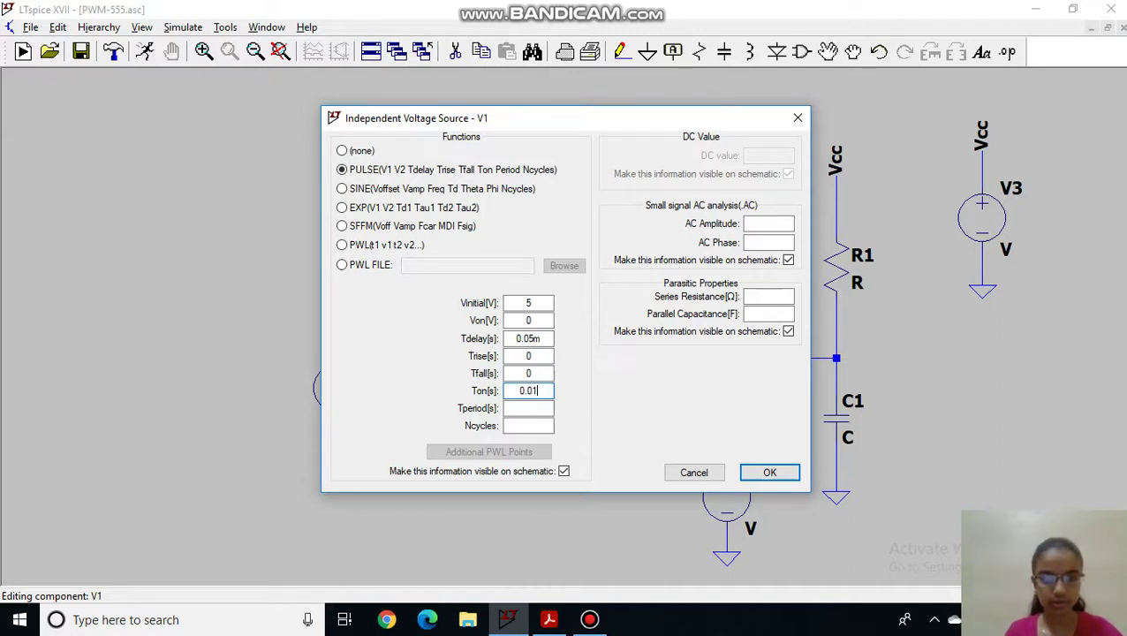
click(522, 411)
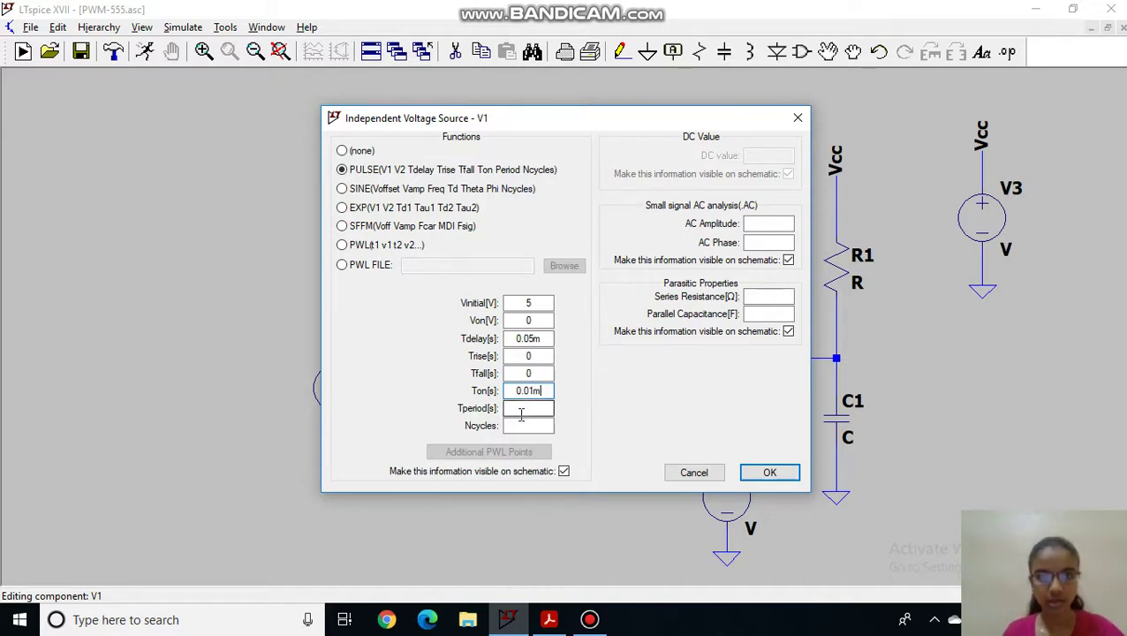
click(522, 412)
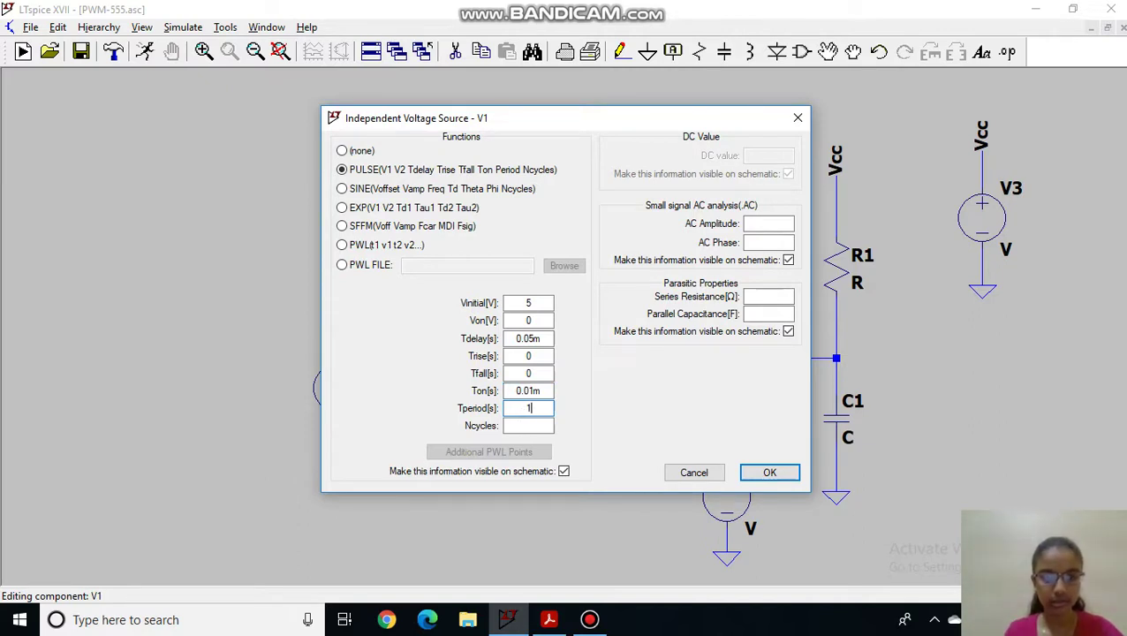
click(520, 426)
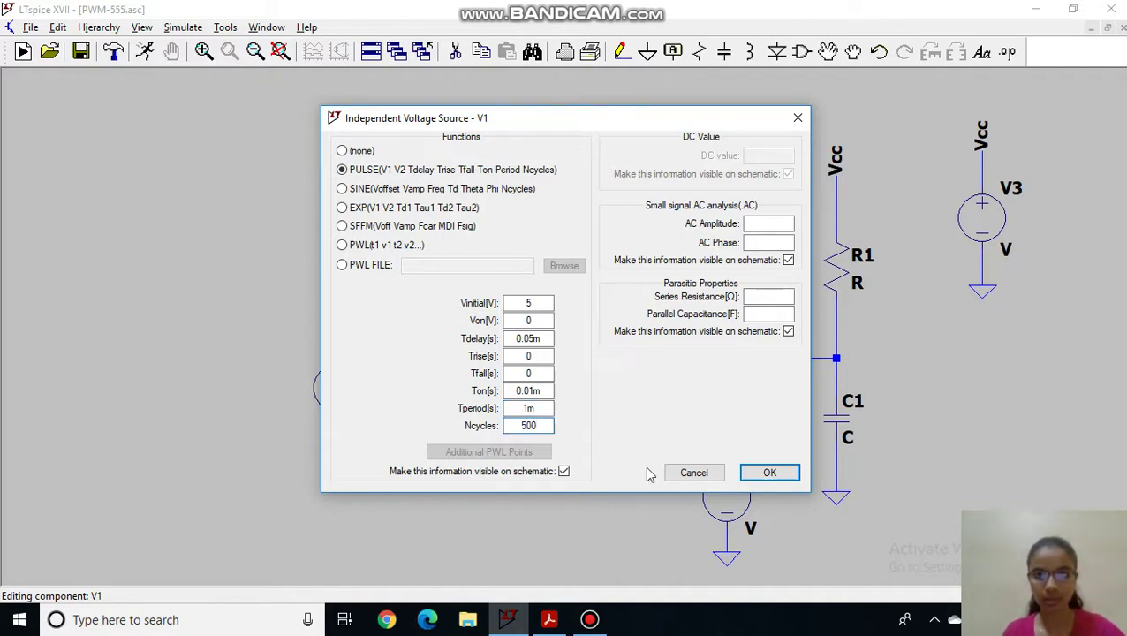
click(770, 473)
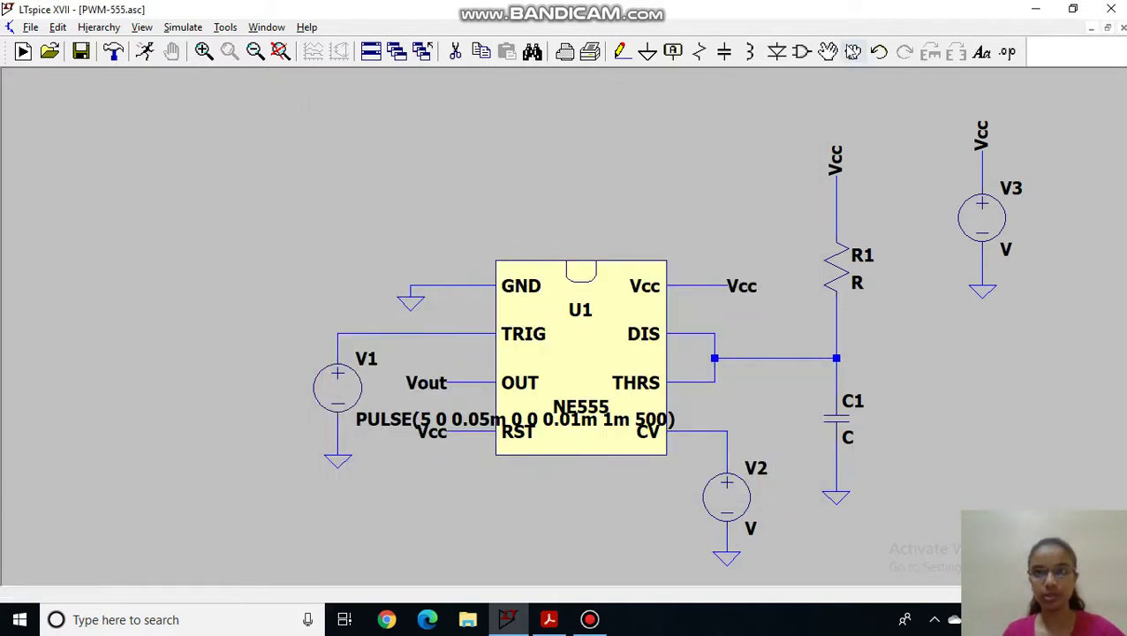
Drag V1's PULSE text to the left of the source.
click(853, 51)
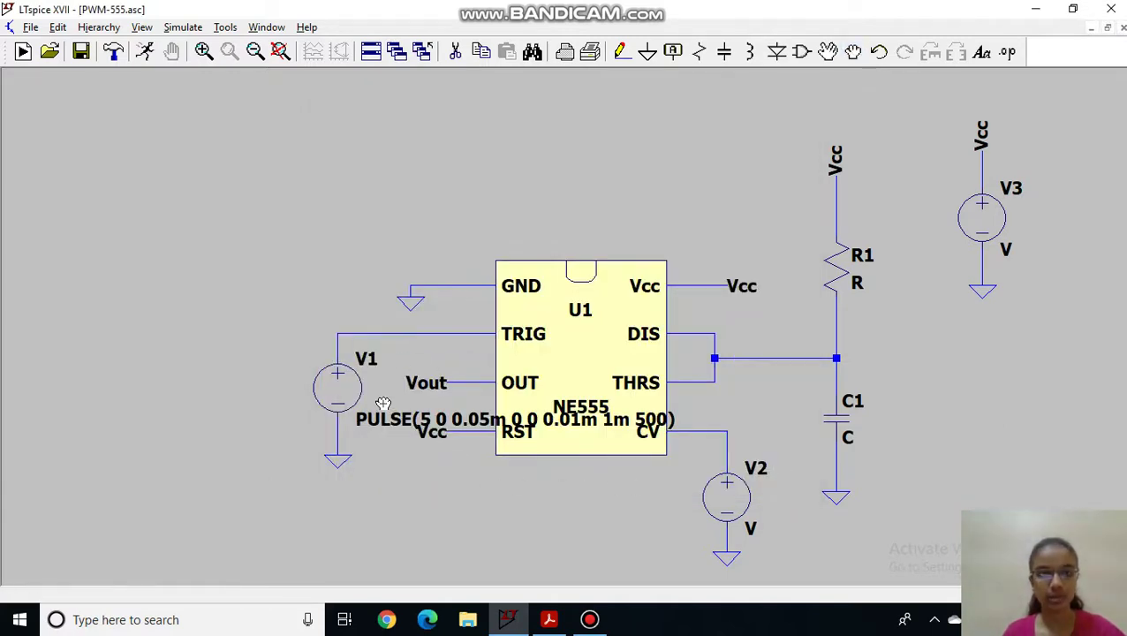
click(368, 433)
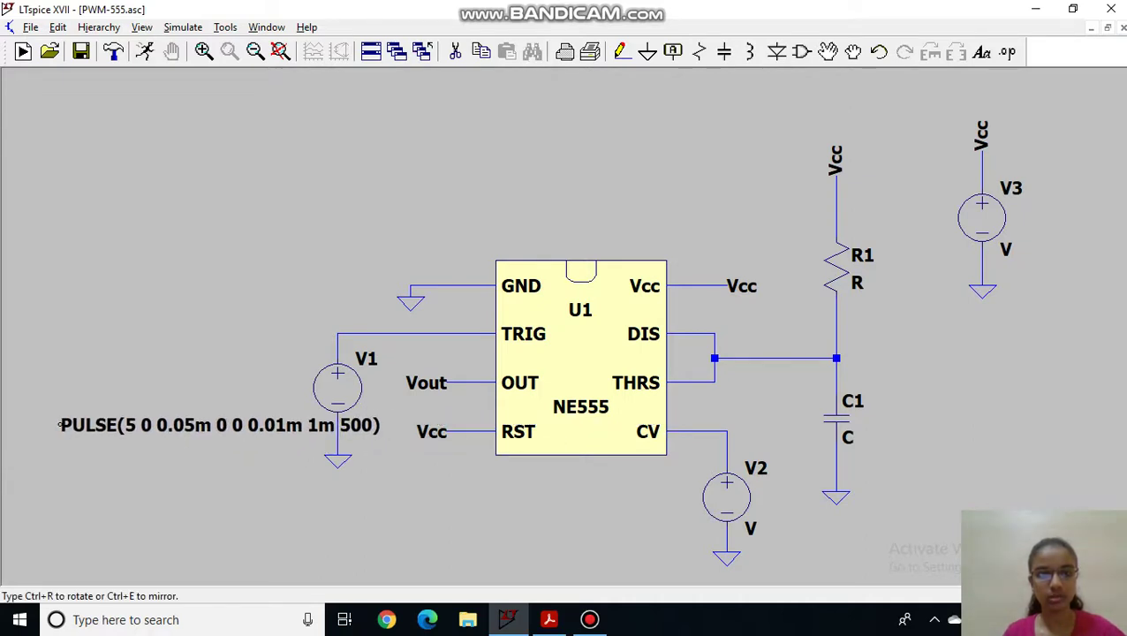
click(60, 425)
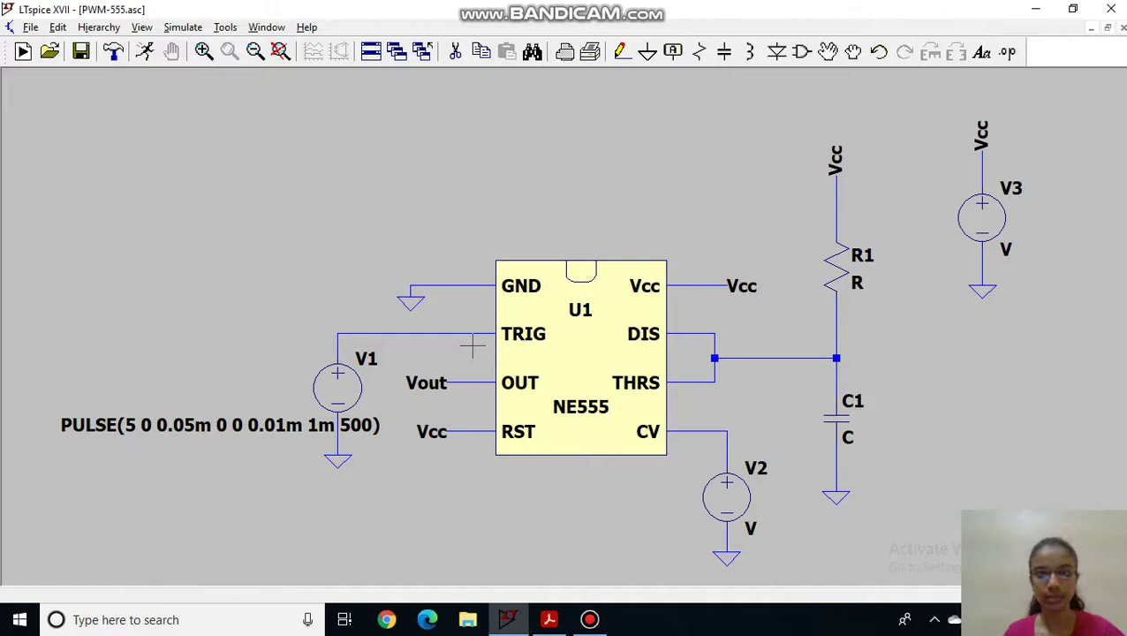
Configure V2 as SINE(3 1.5 40): DC offset 3, amplitude 1.5, frequency 40 Hz.
right_click(735, 505)
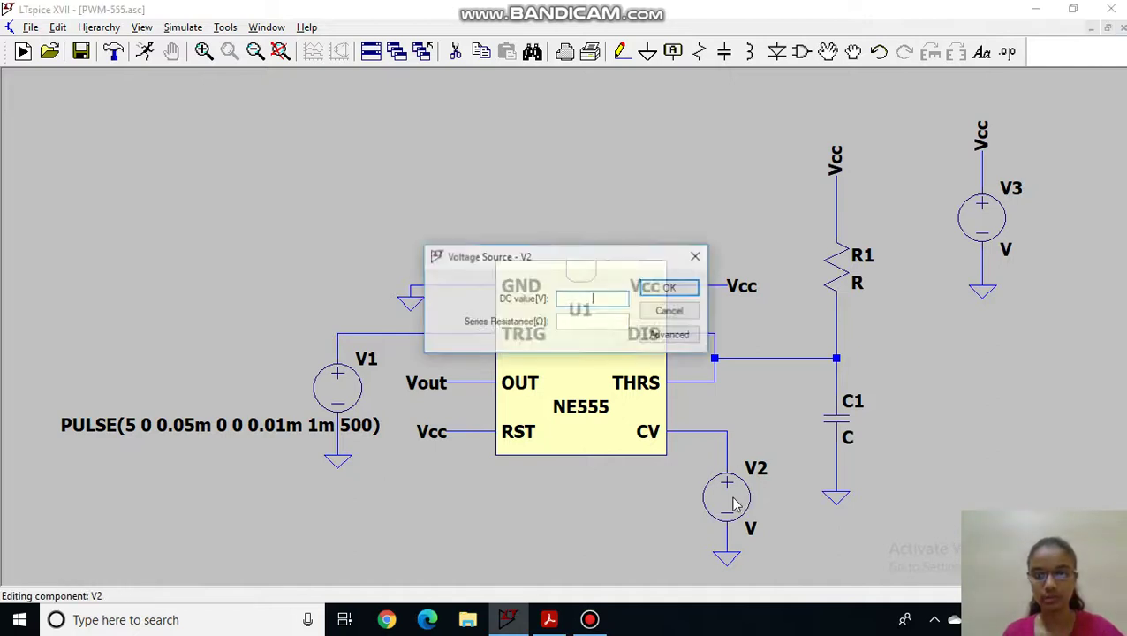
click(687, 338)
click(342, 189)
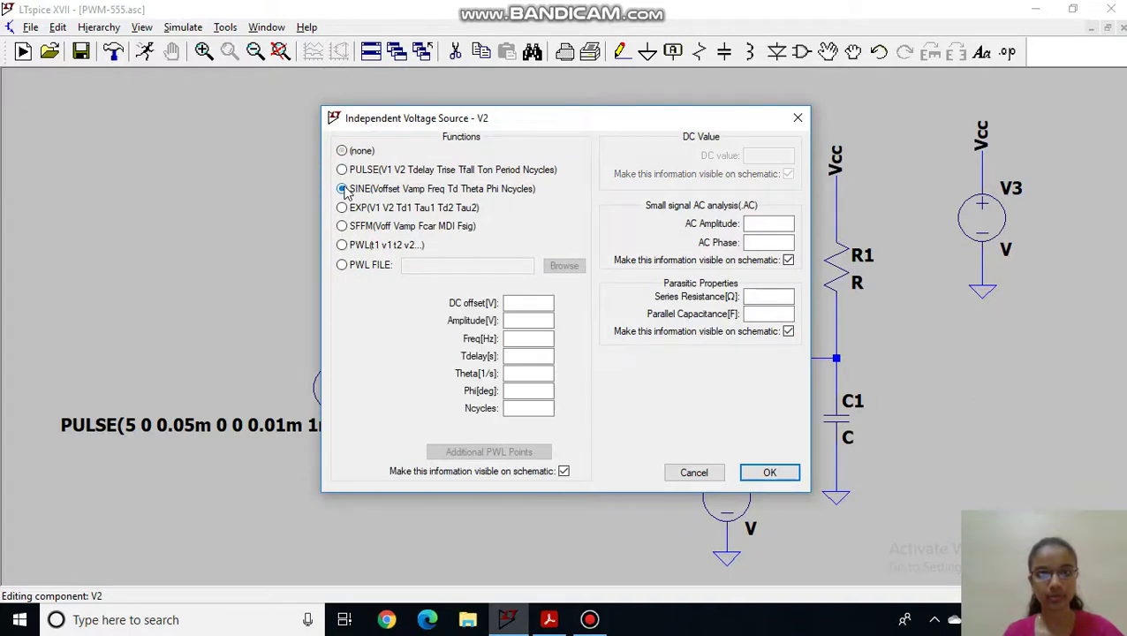
click(535, 305)
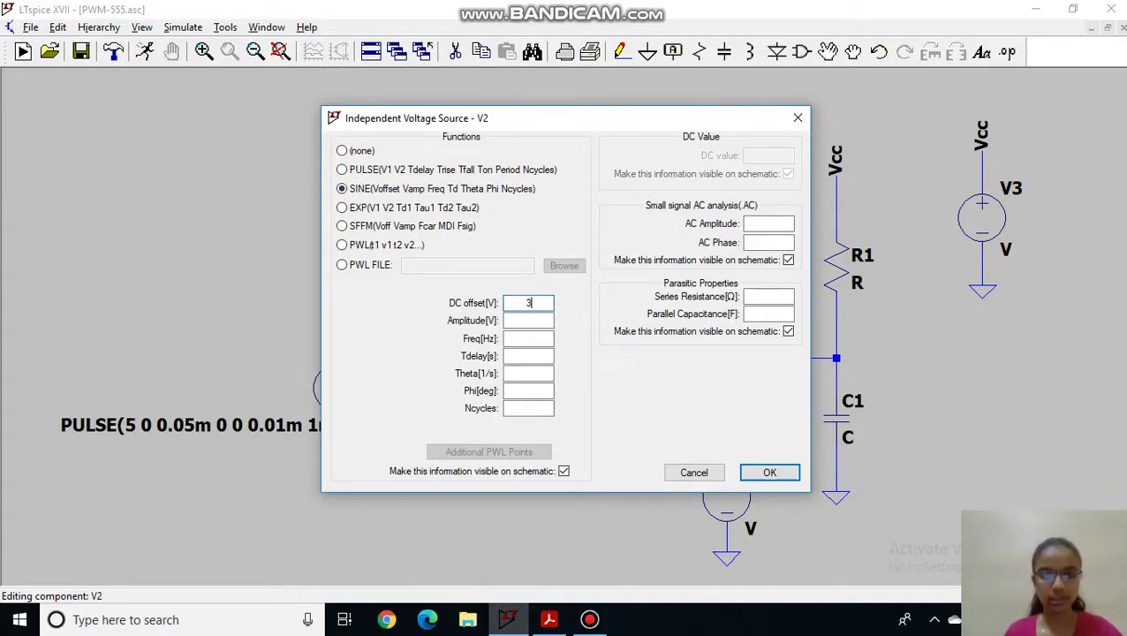
click(530, 321)
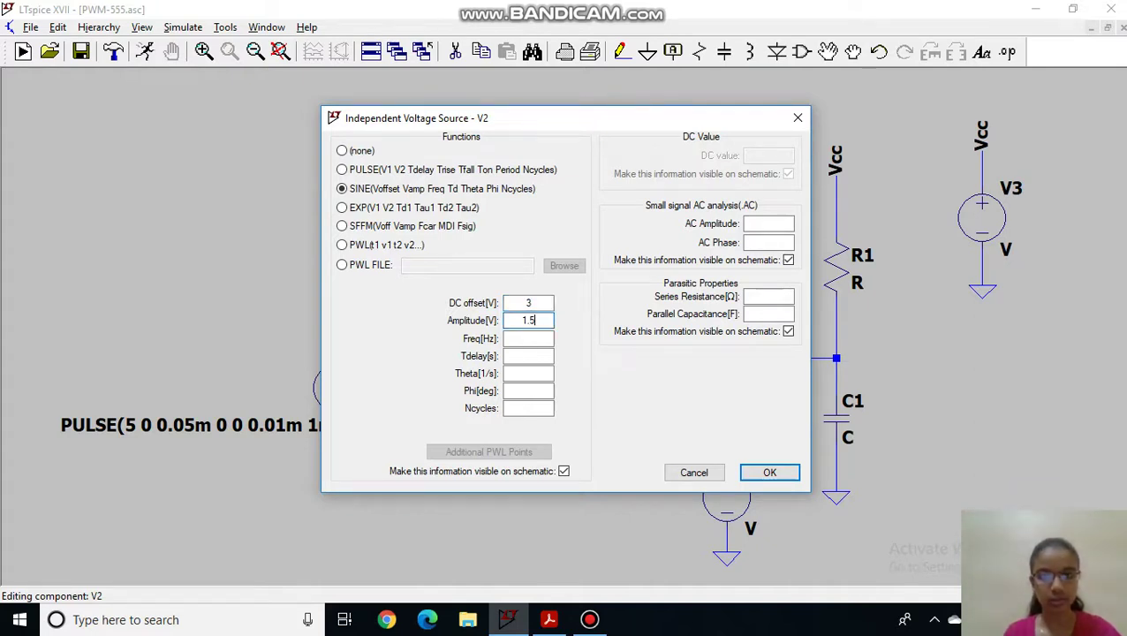
click(528, 336)
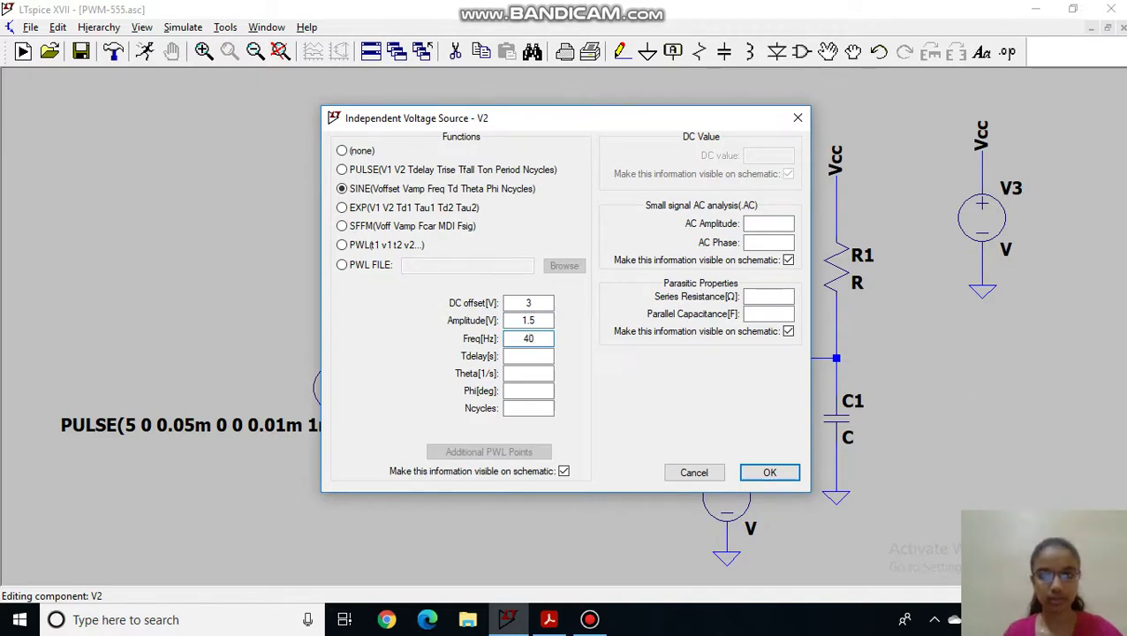
text(40)
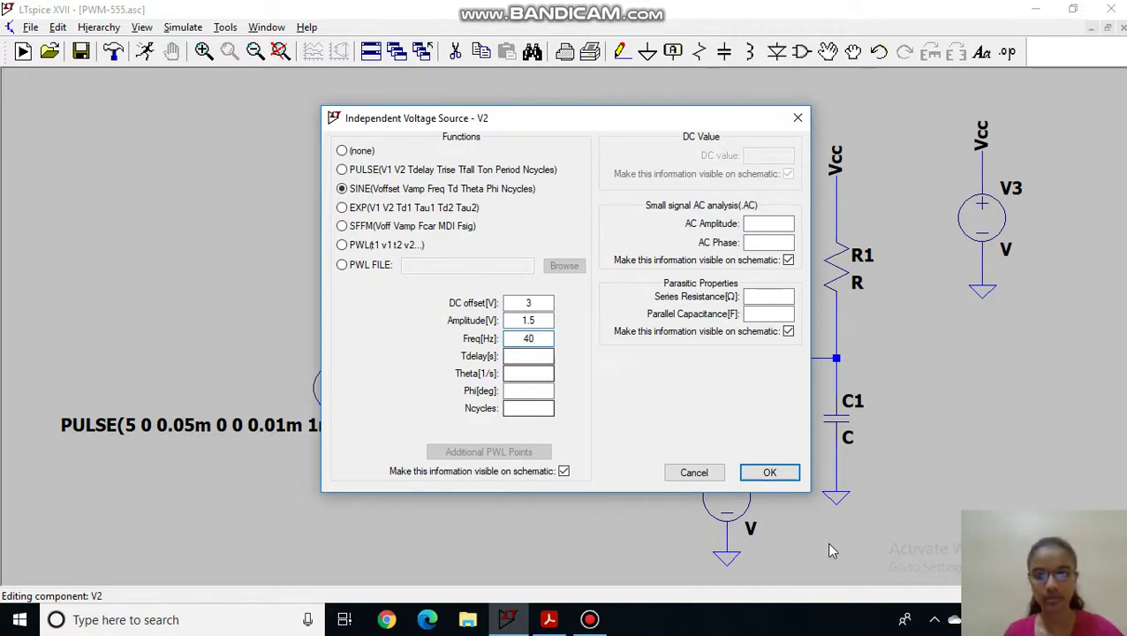
click(789, 476)
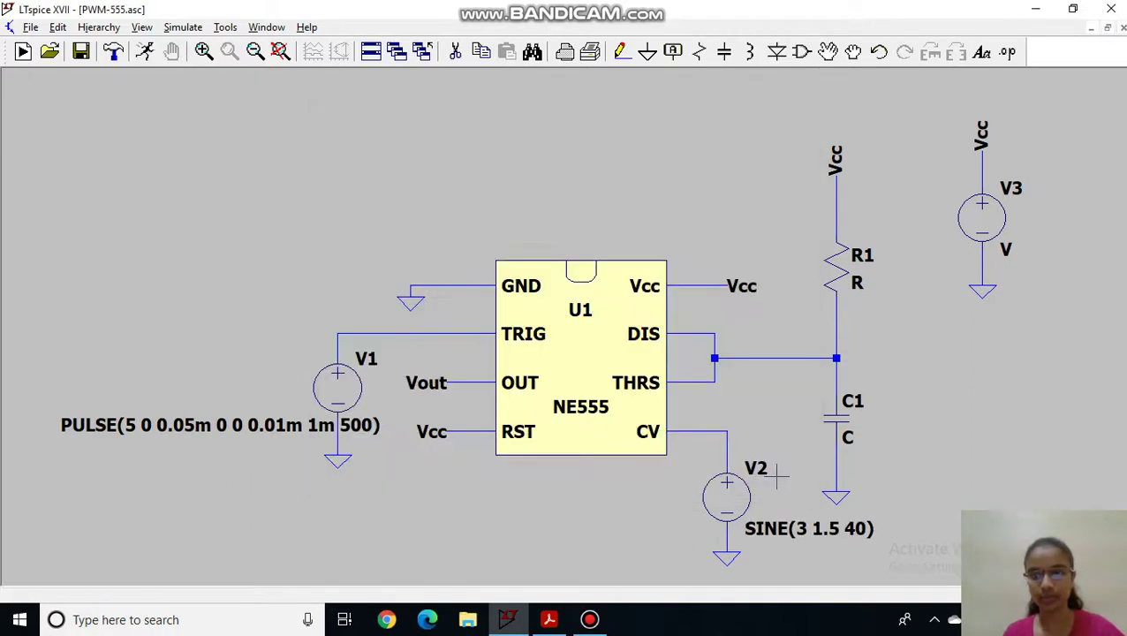
Edit the value labels: C1 to 0.1µf, R1 to 10k, V3 to 5V.
right_click(847, 438)
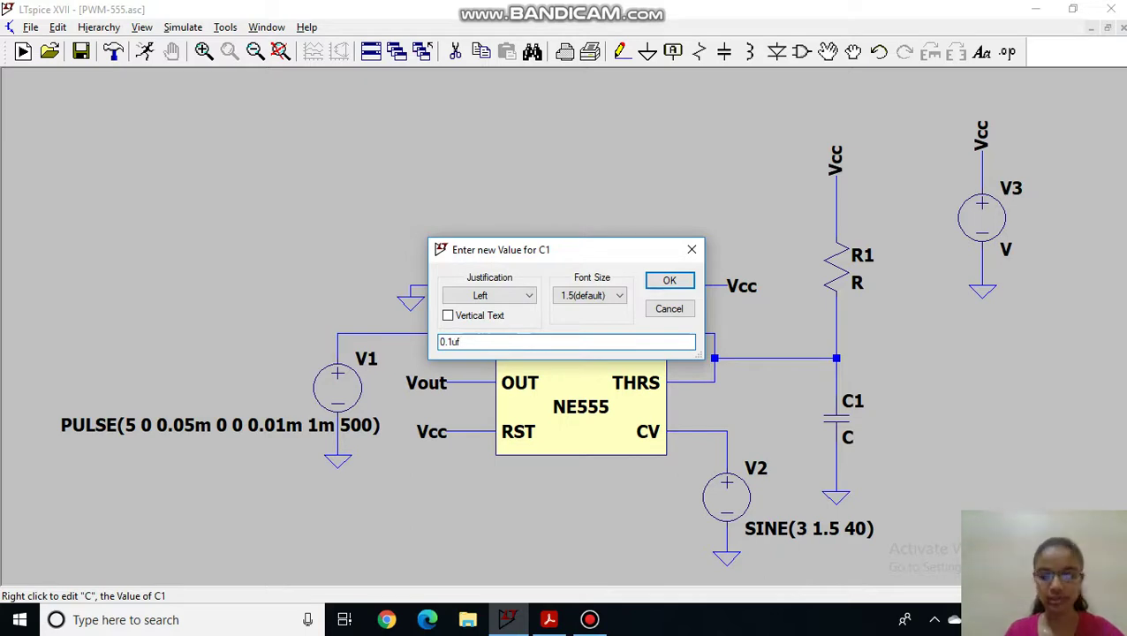
key(Return)
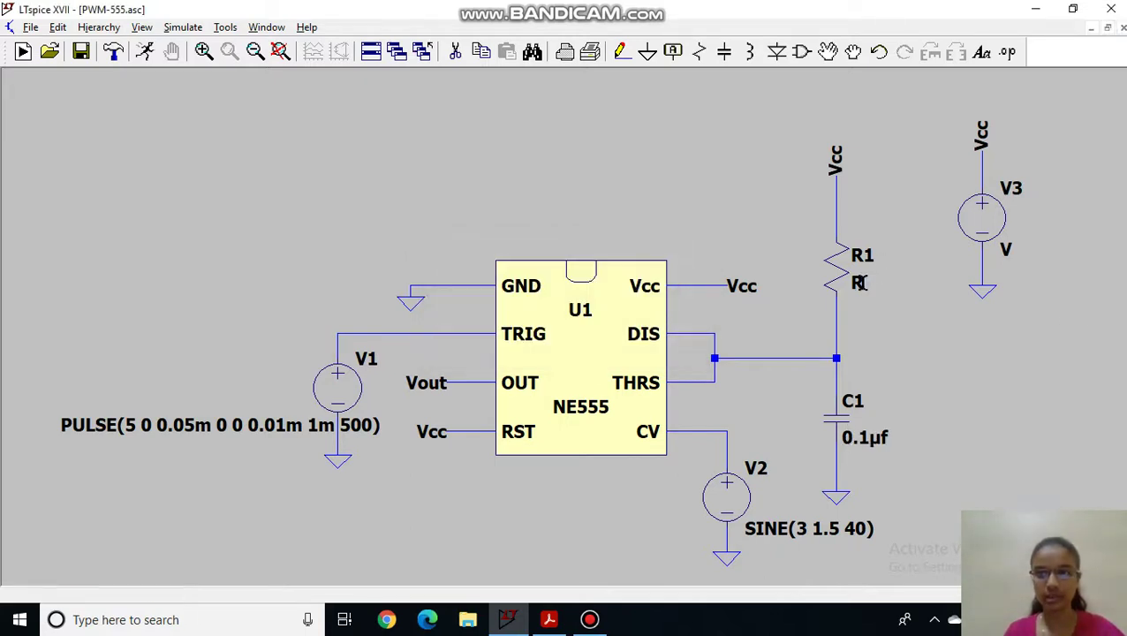
right_click(857, 285)
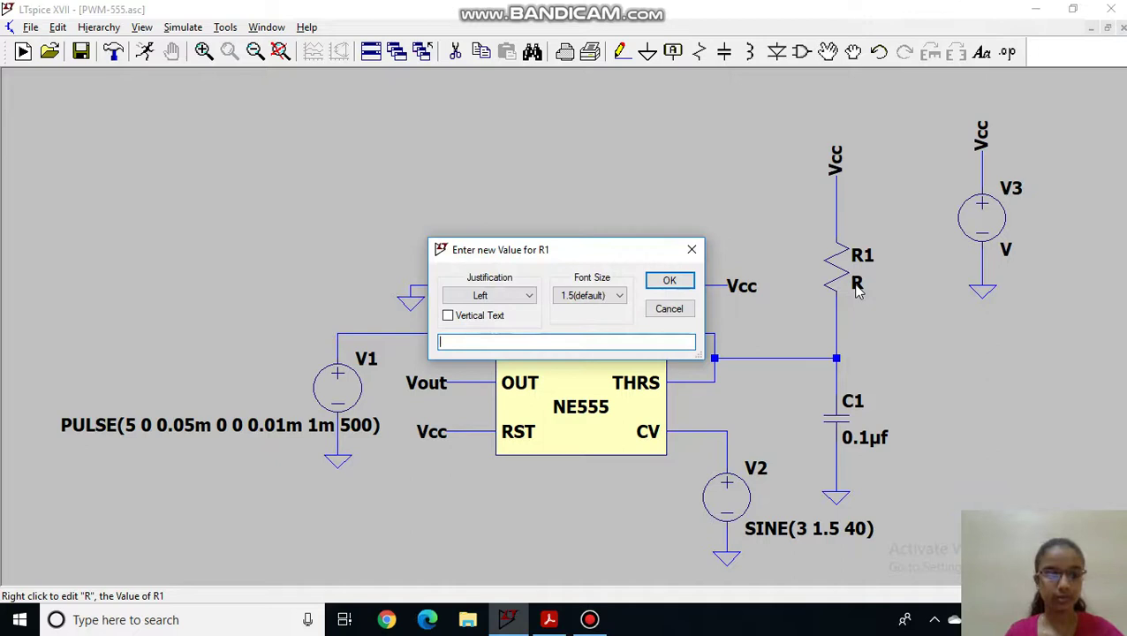
text(10k)
key(Return)
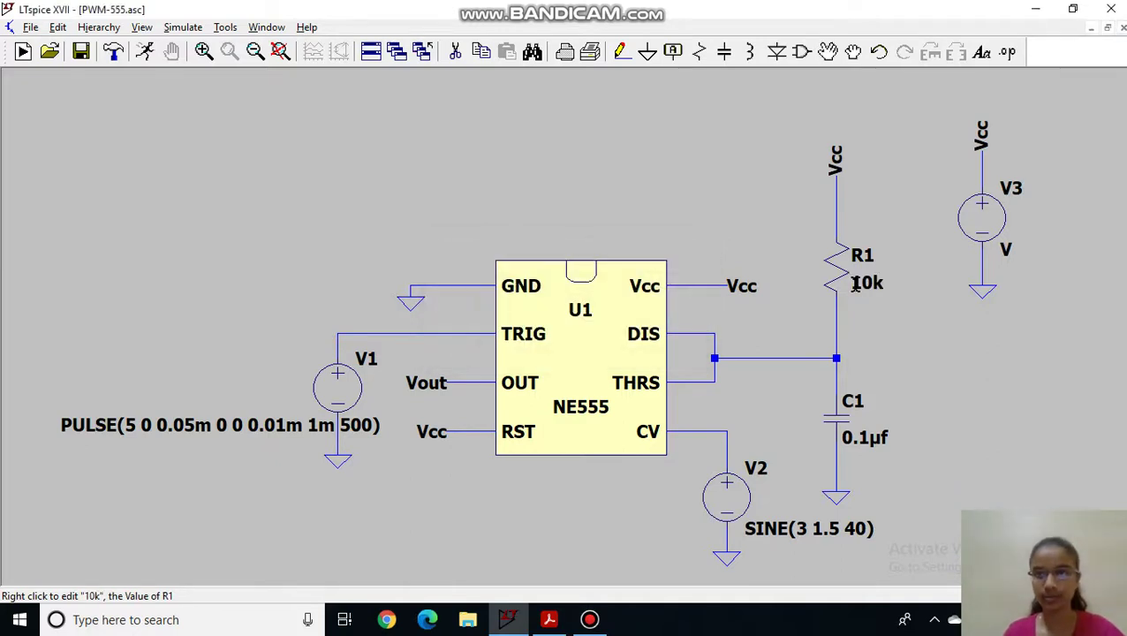
right_click(1007, 252)
key(BackSpace)
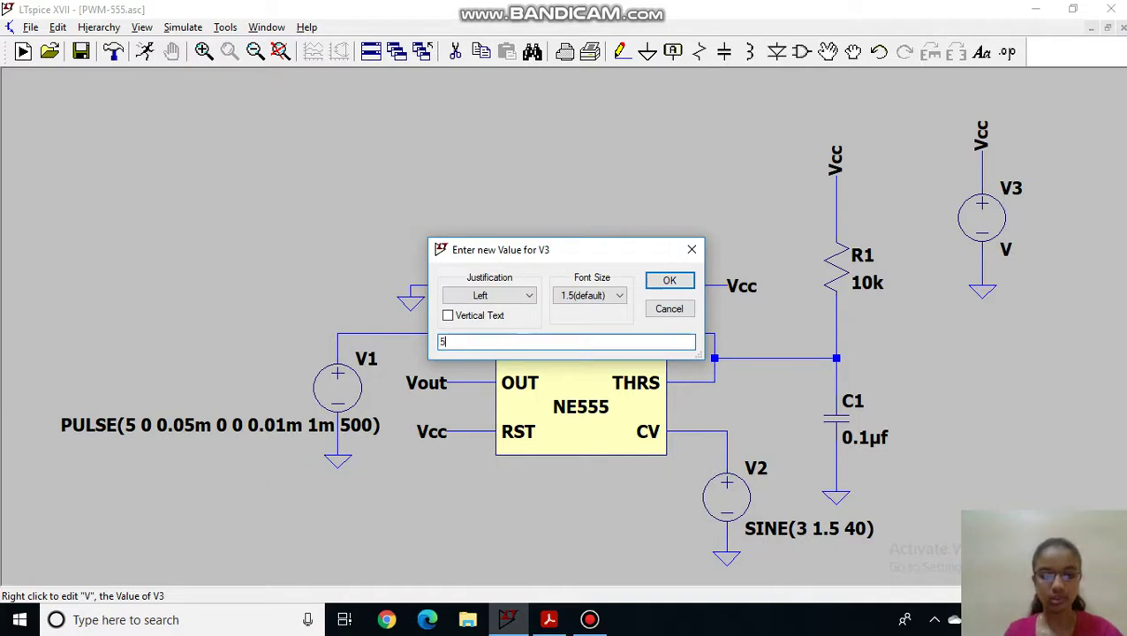
key(Return)
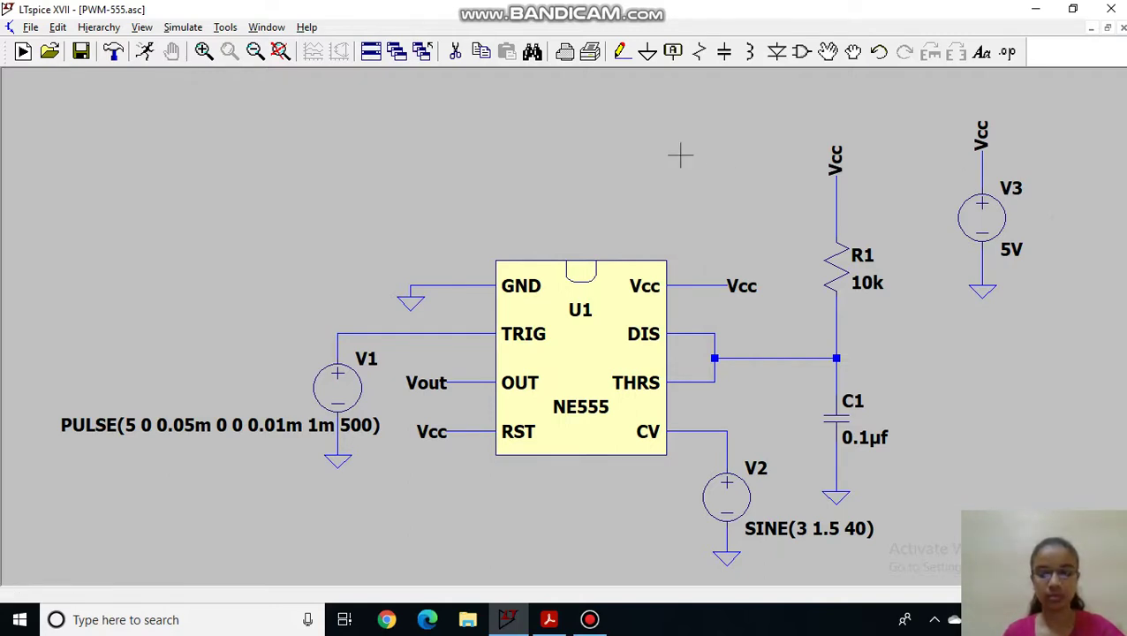
Undo the last change and place a ModulatingSignal net label on the CV wire.
key(ctrl+z)
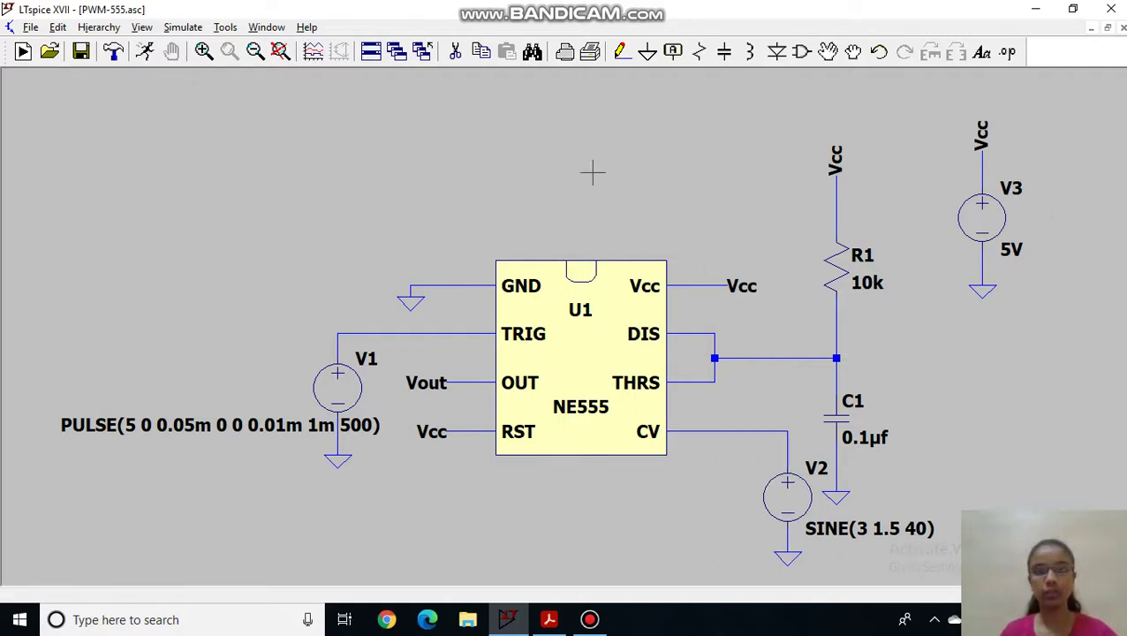
click(680, 54)
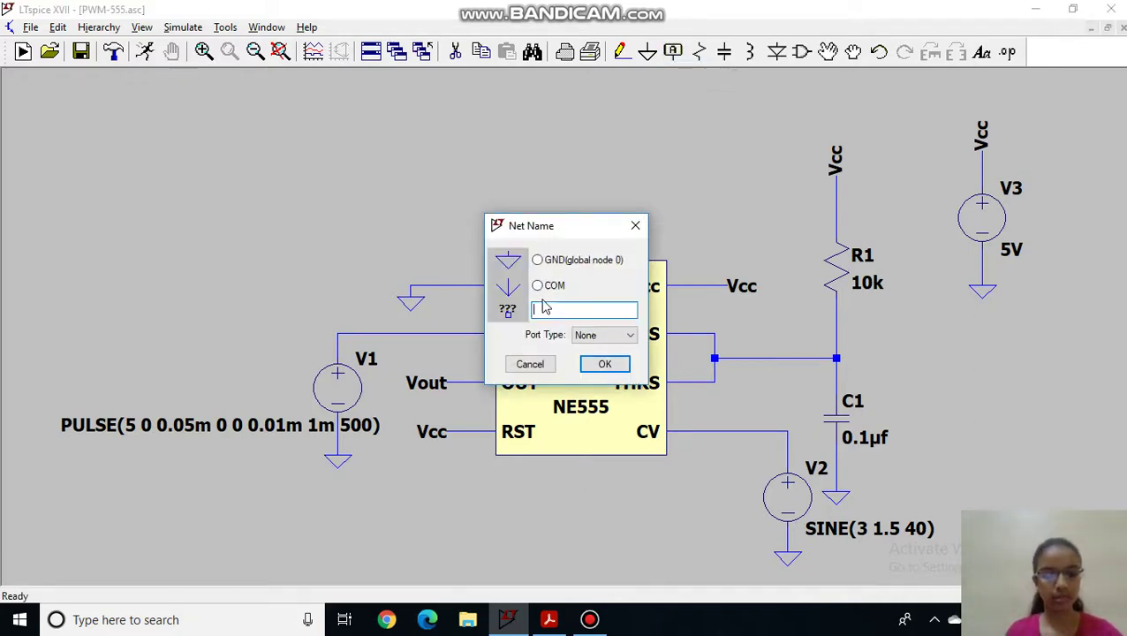
text(Mod)
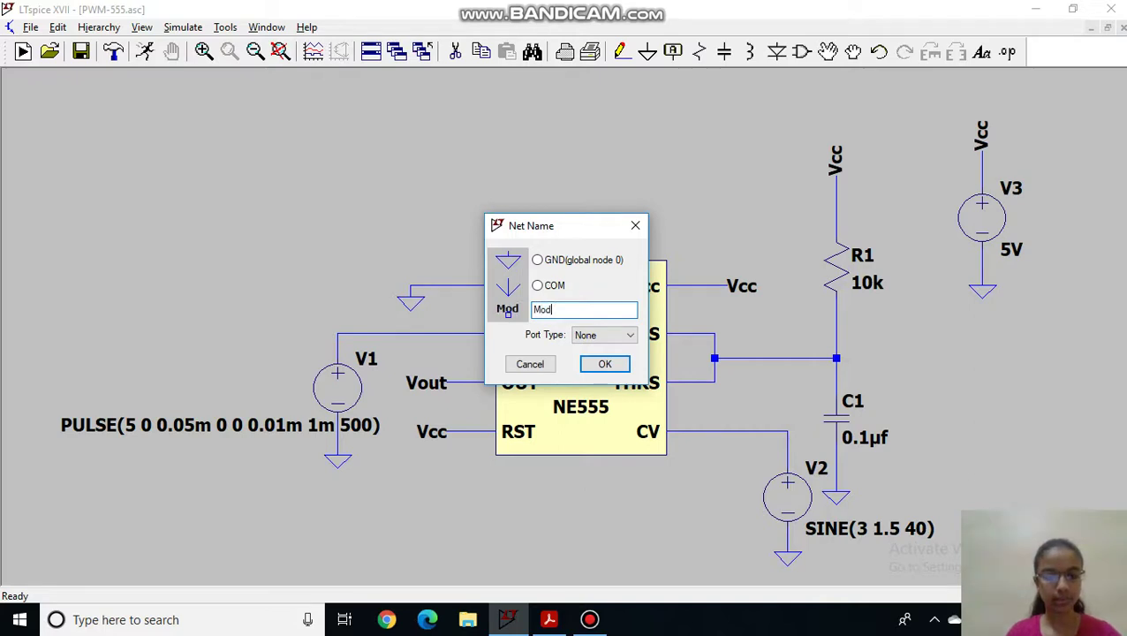
text(ulati)
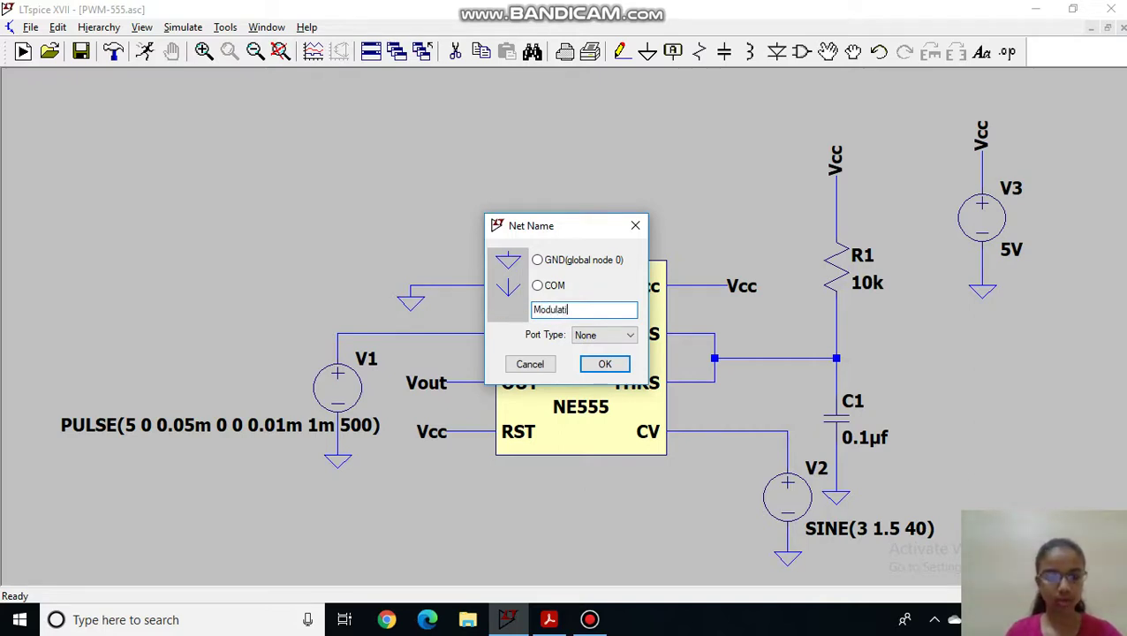
text(ngSignal)
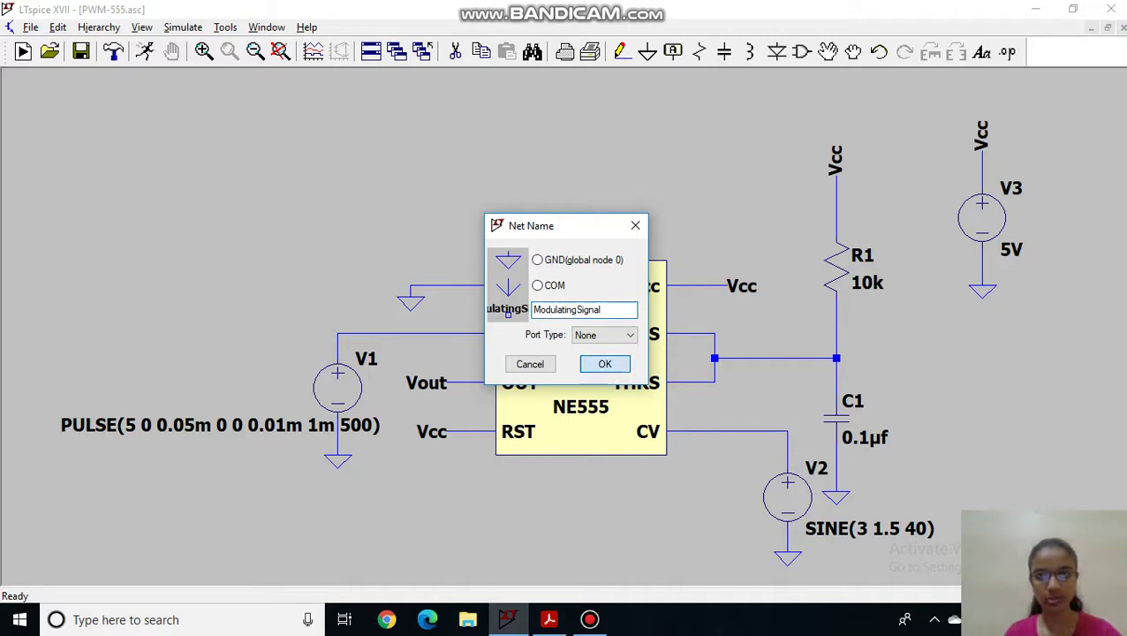
click(604, 364)
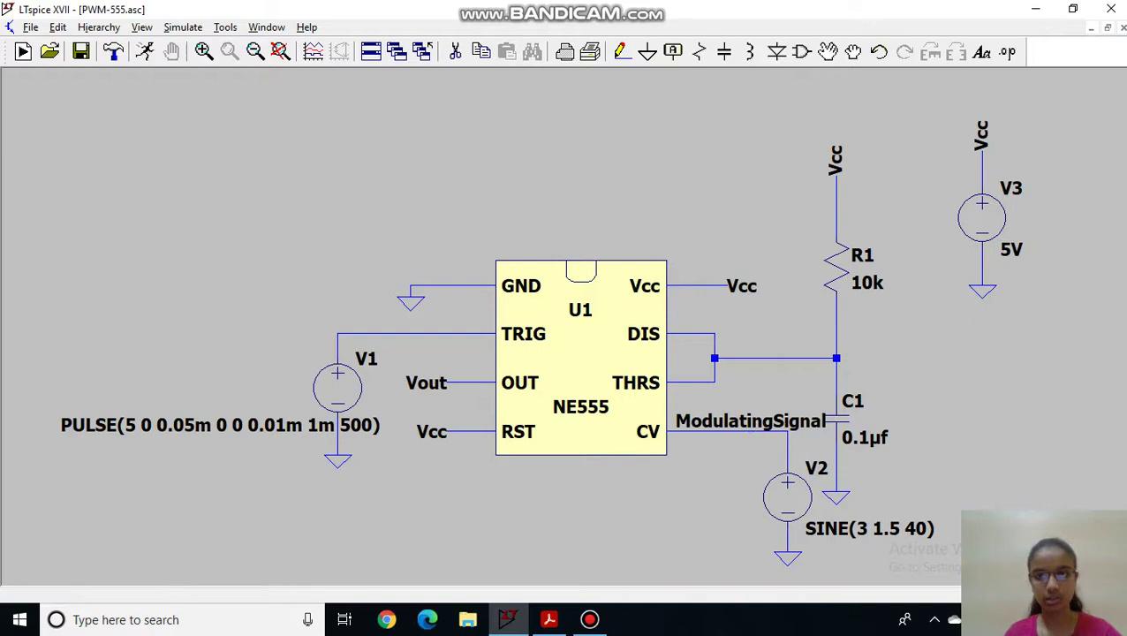
click(750, 430)
right_click(699, 159)
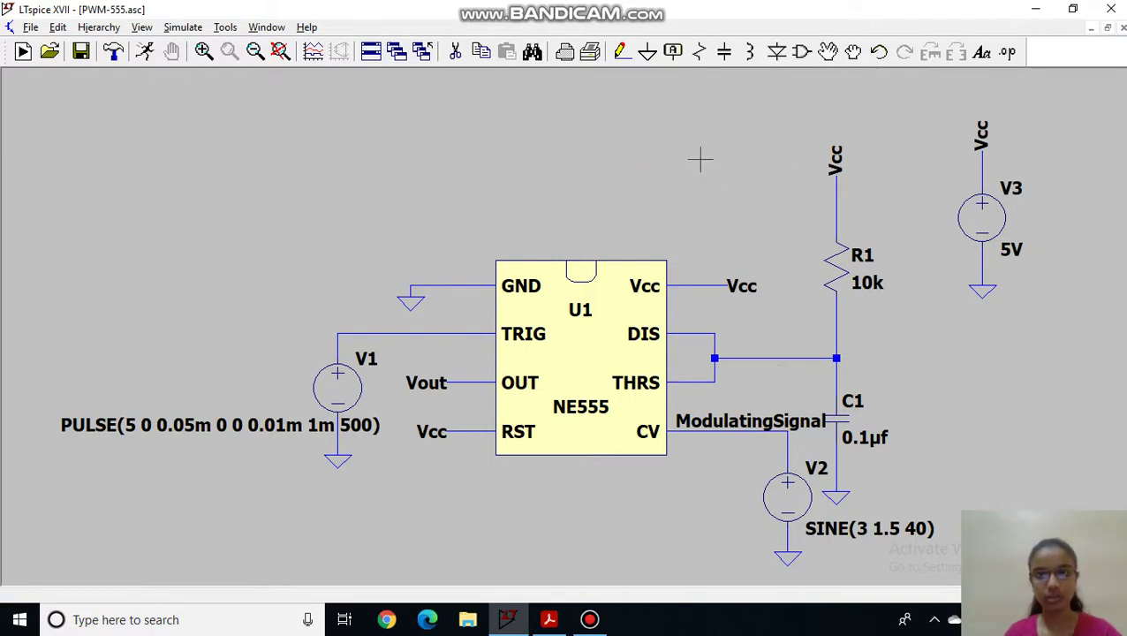
Label the TRIG wire Triggerpulse, discarding the misspelled 'Triggeroulse' attempt.
click(674, 51)
text(T)
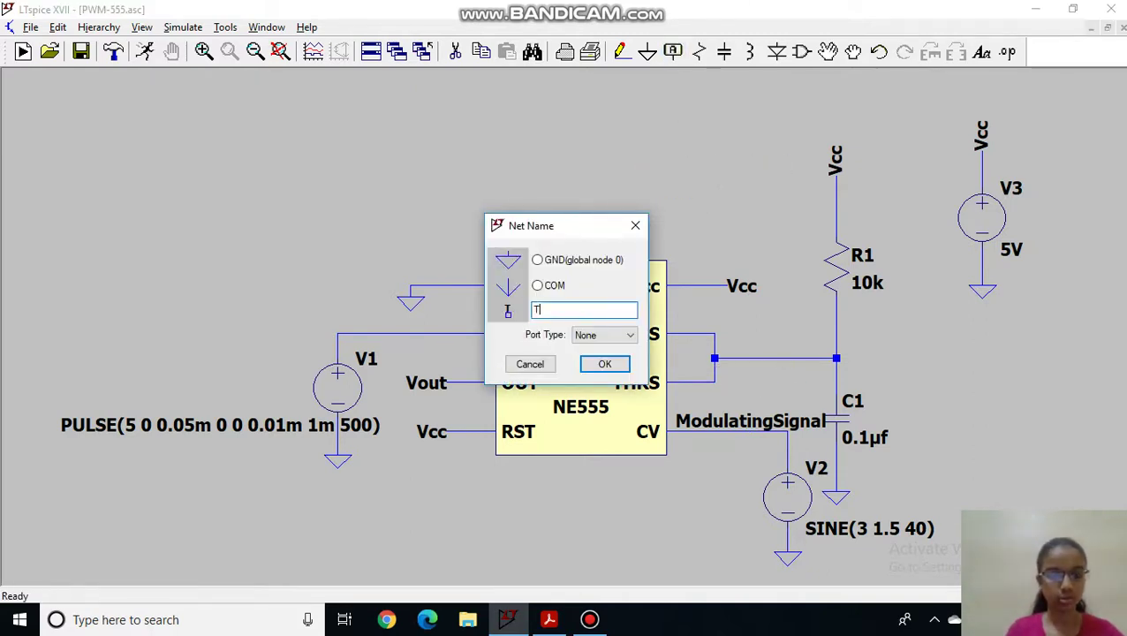
text(rigg)
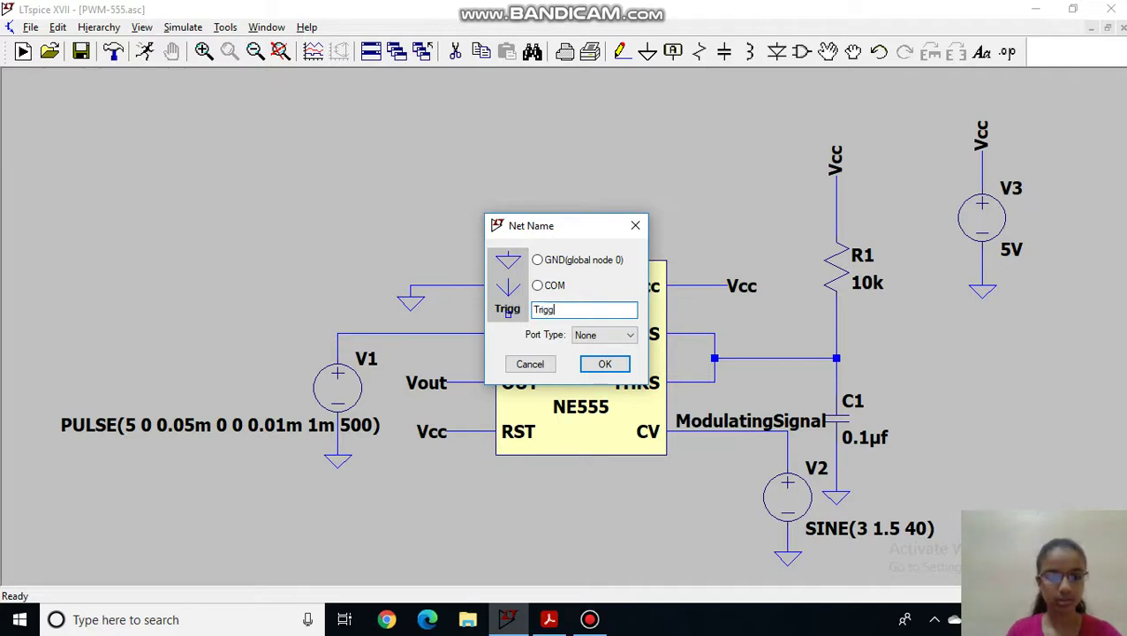
text(eroulse)
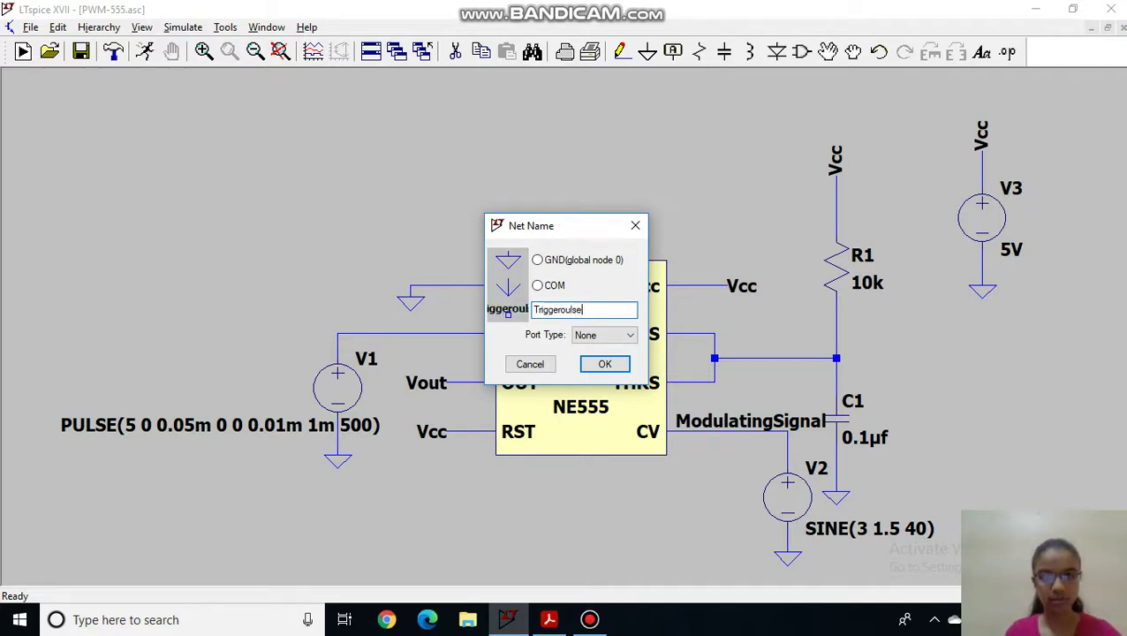
key(Return)
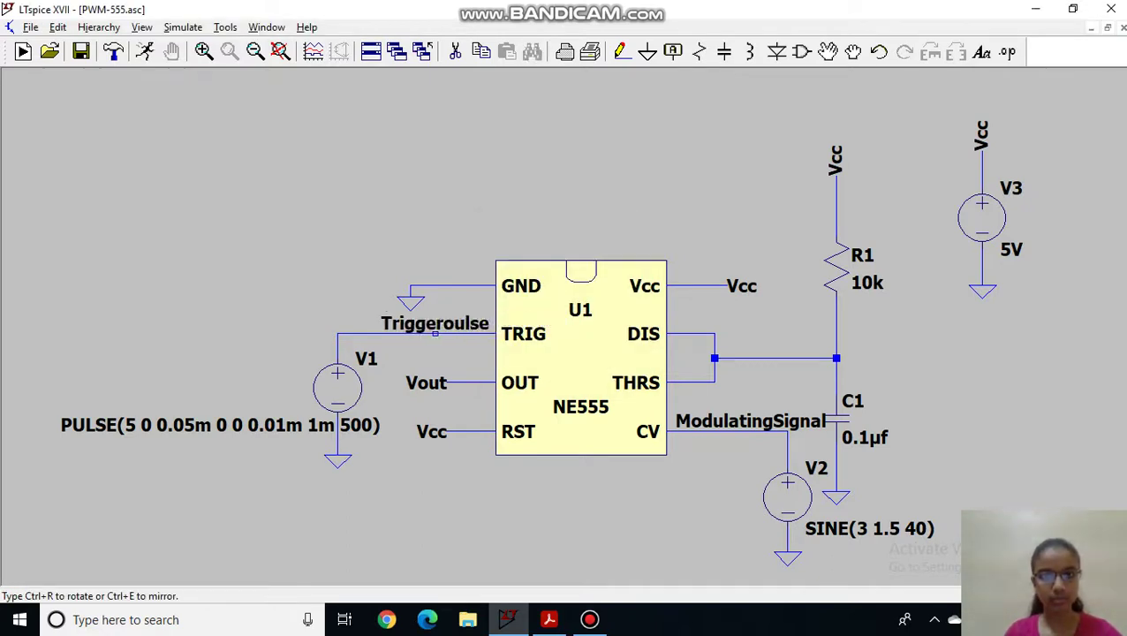
key(Escape)
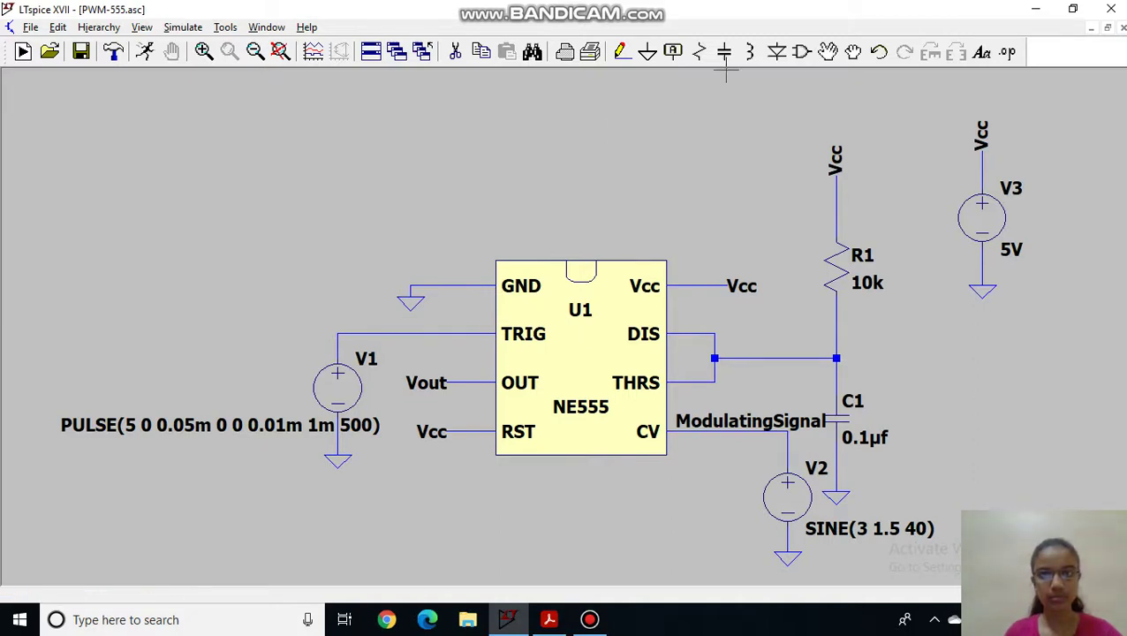
click(673, 52)
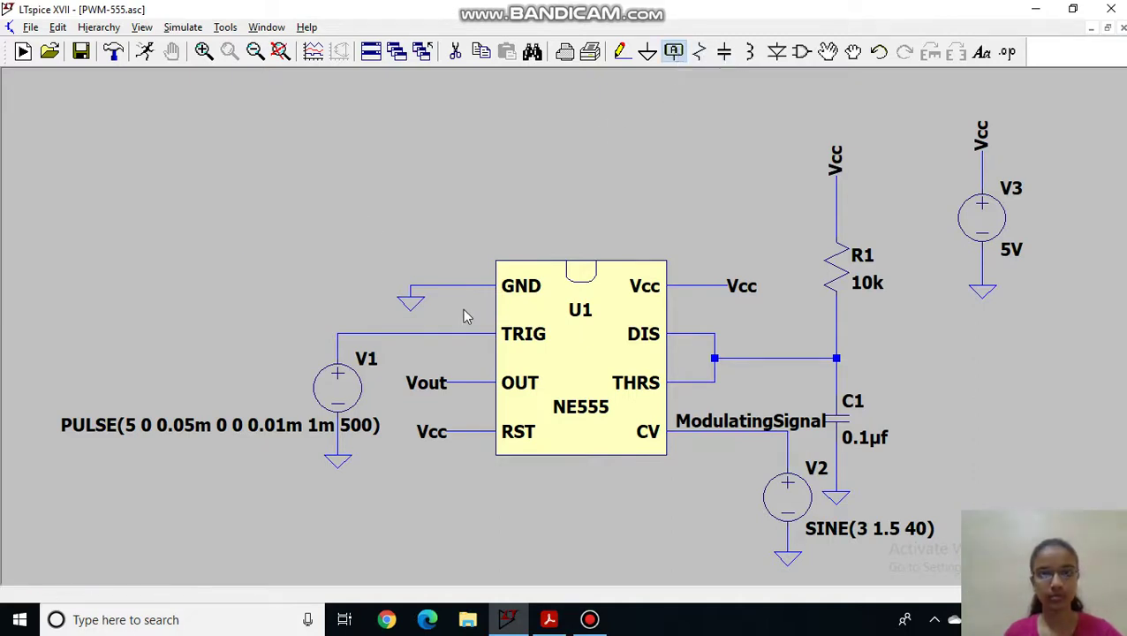
text(Tr)
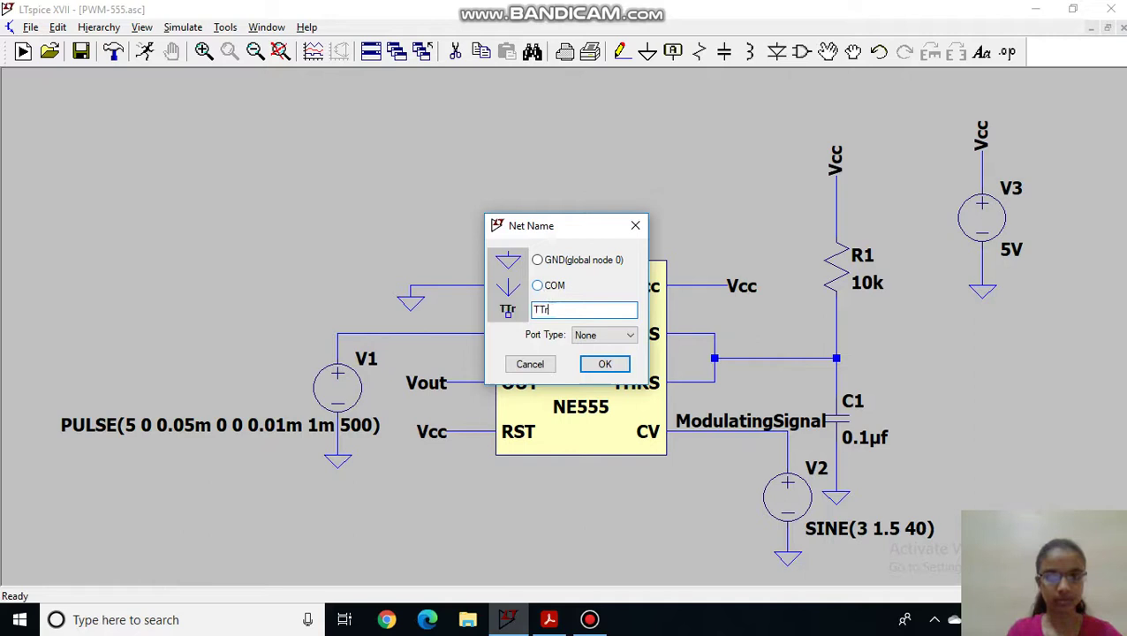
text(igge)
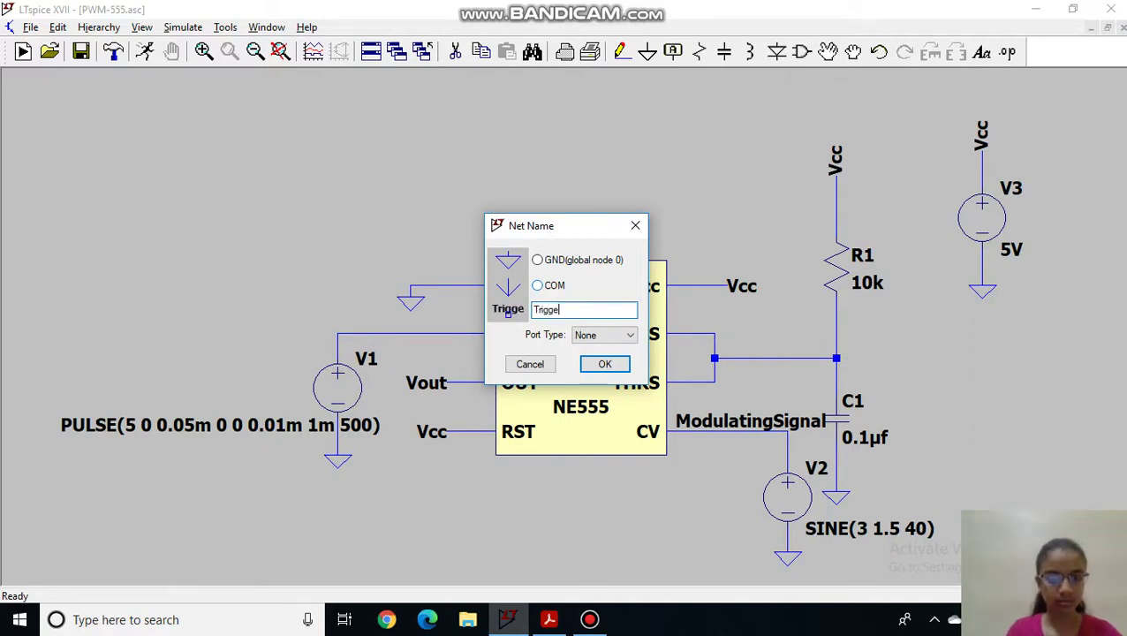
text(rpulse)
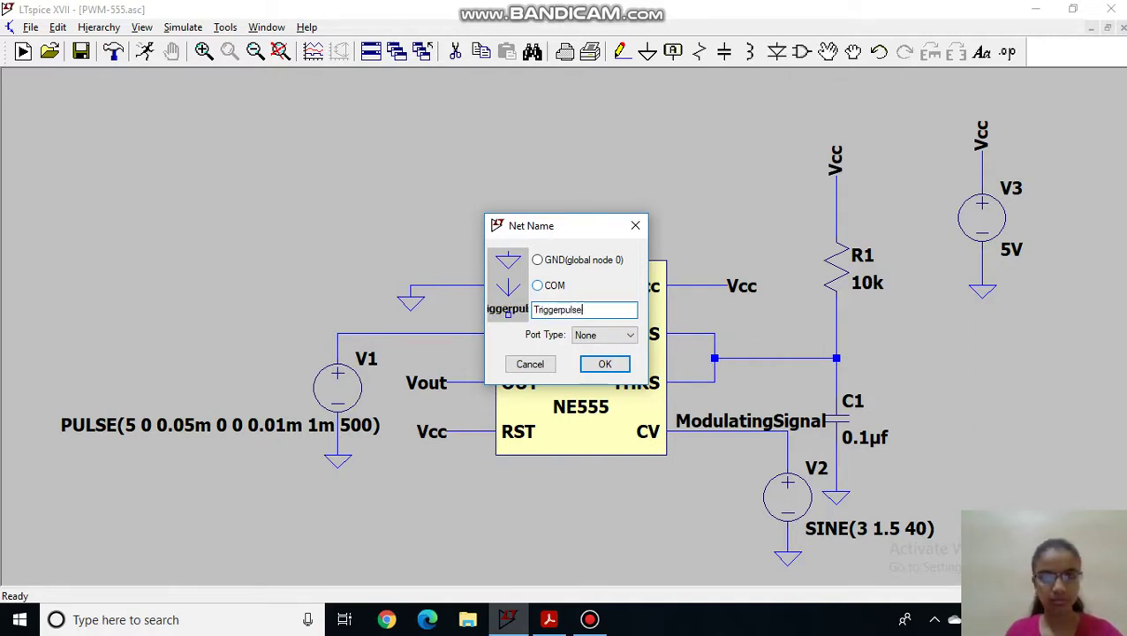
key(Return)
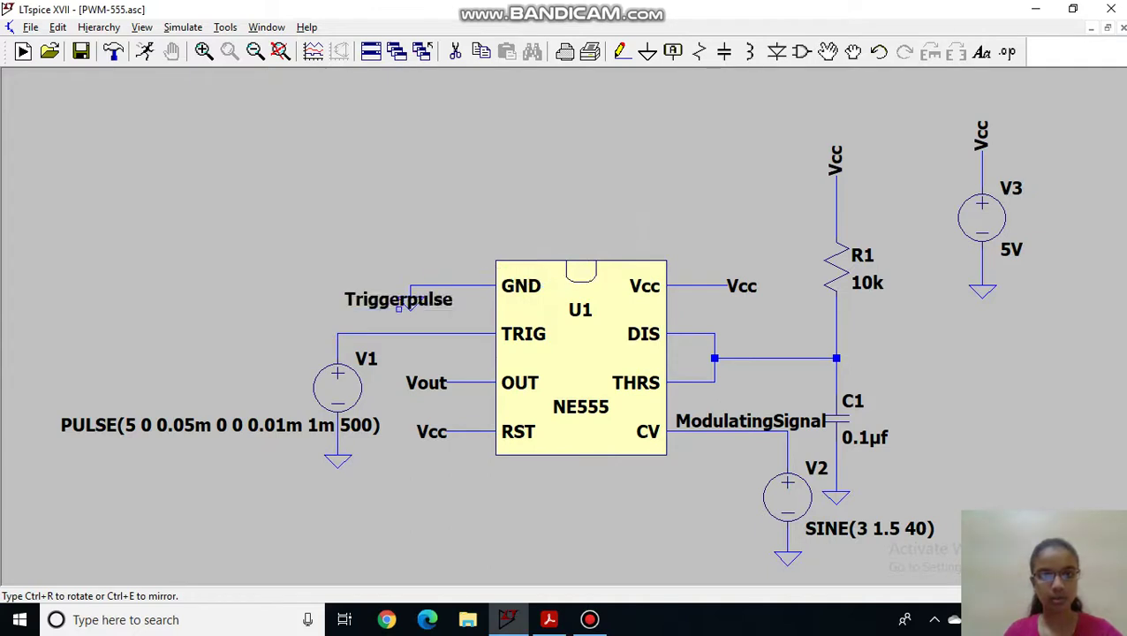
click(374, 334)
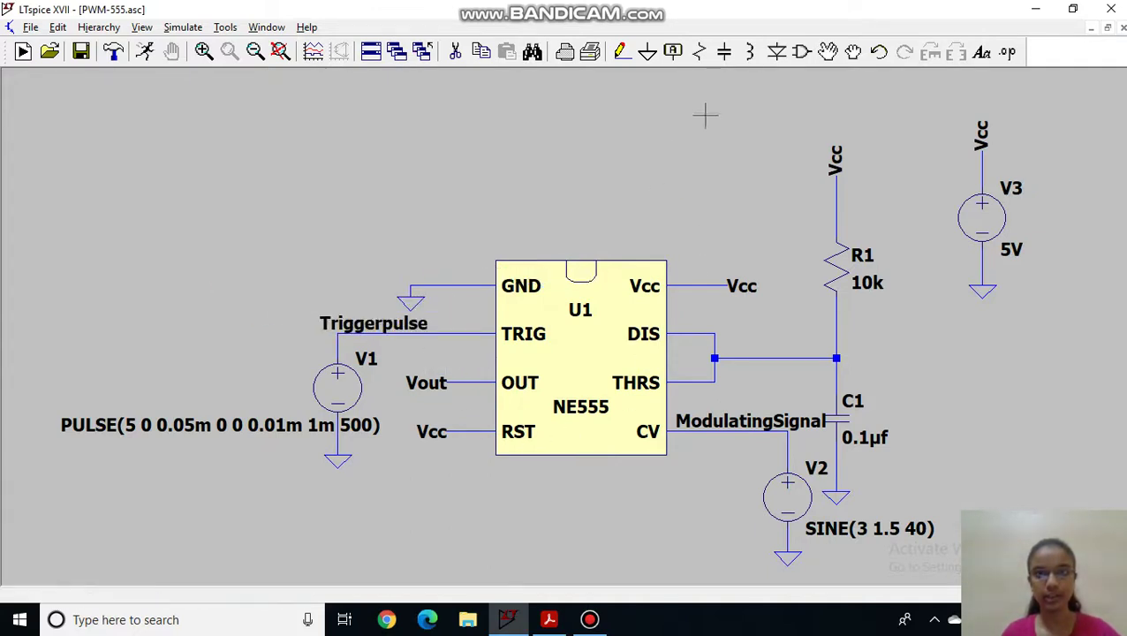
Label the capacitor node wire VoltageacrossC1.
click(672, 53)
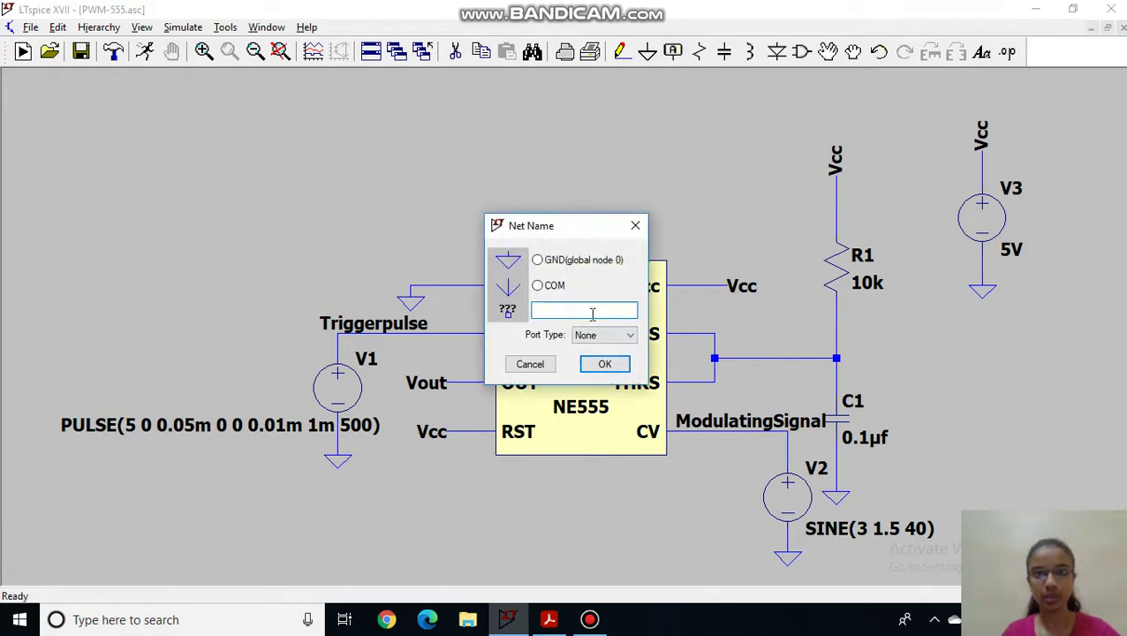
text(Volta)
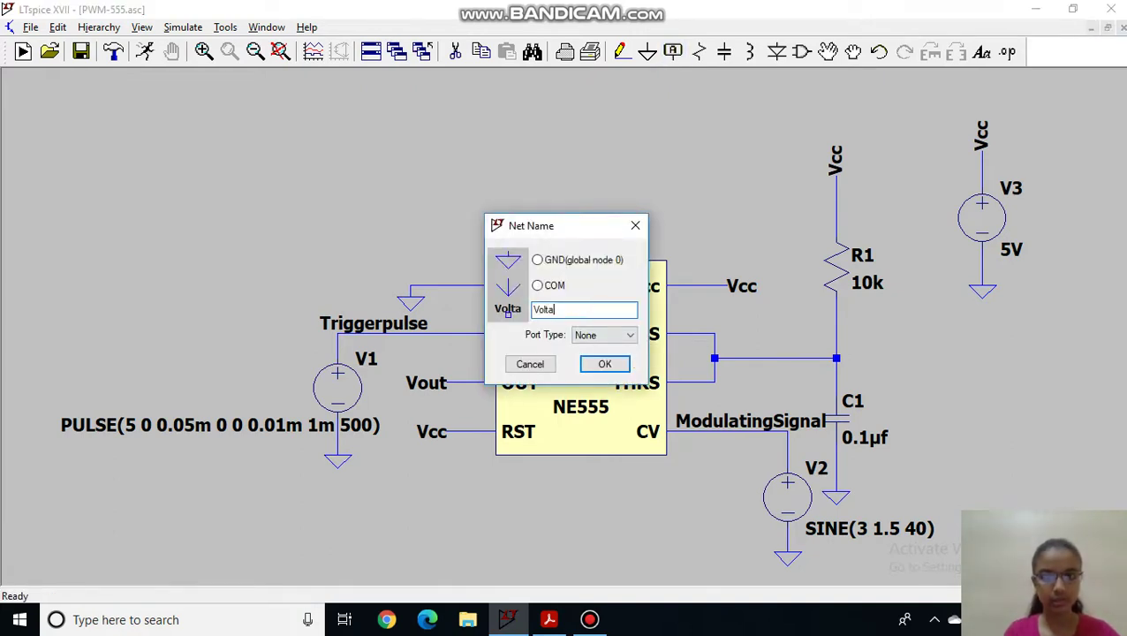
text(geac)
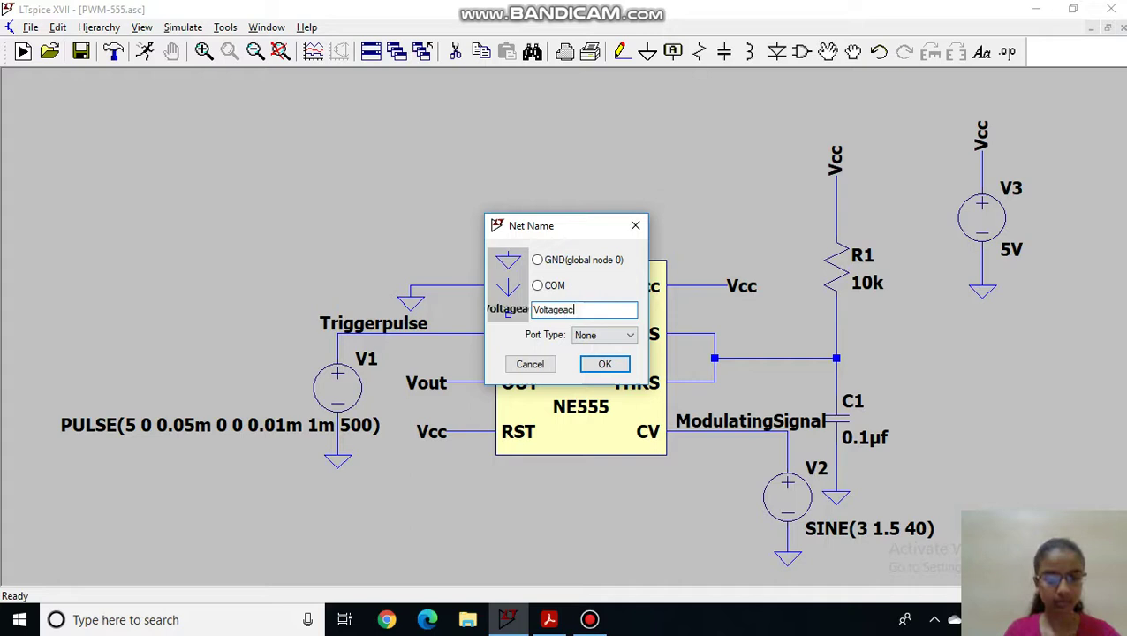
text(ro)
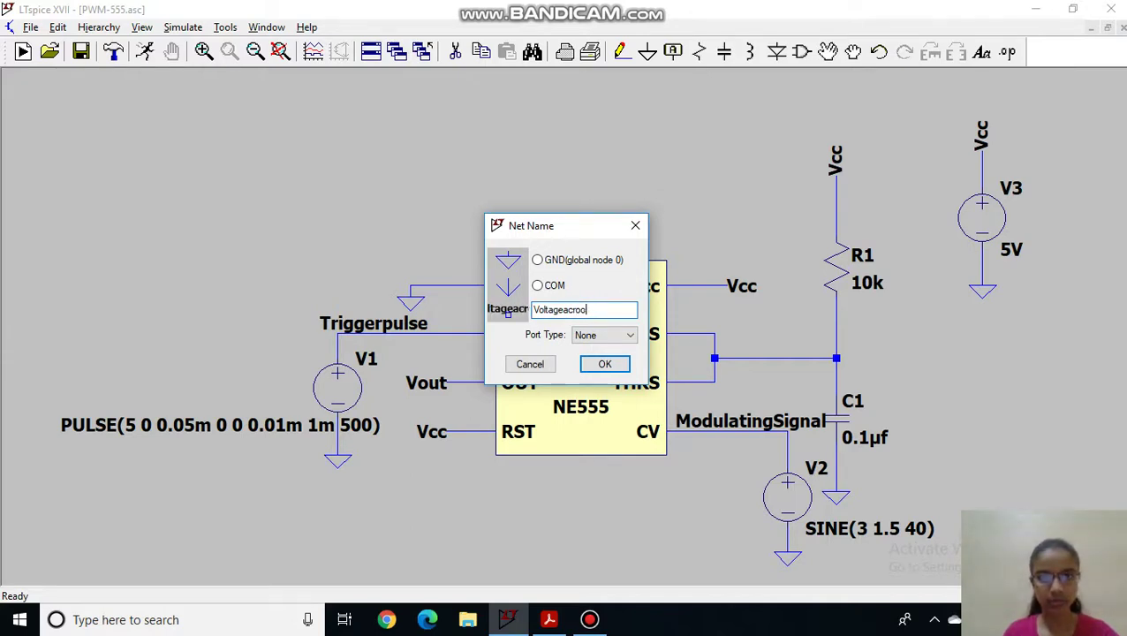
text(ss)
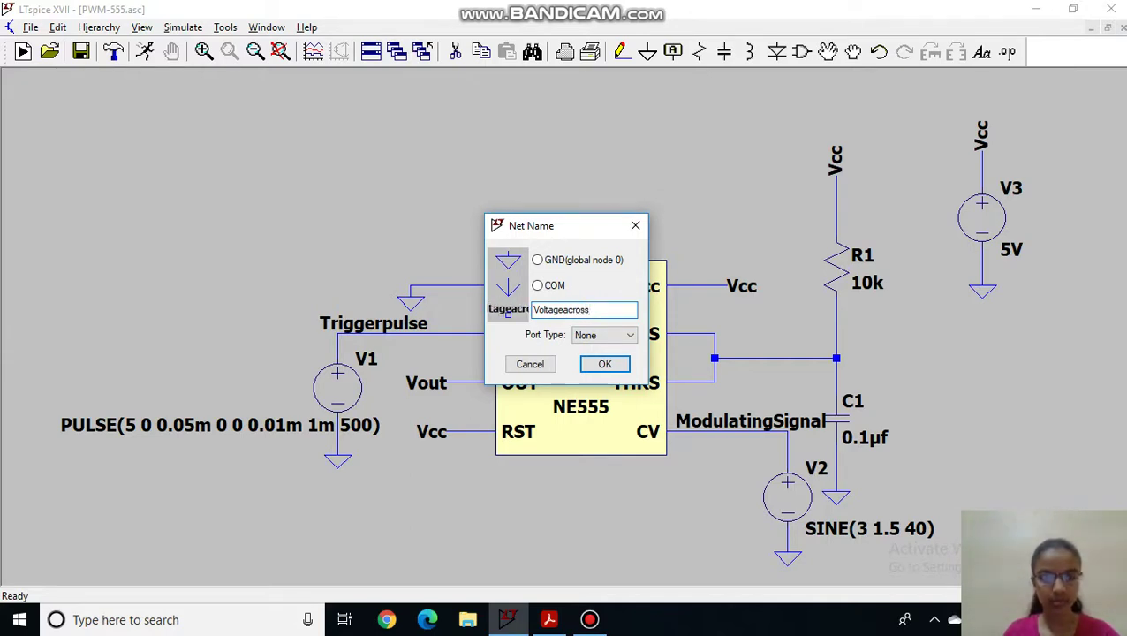
text(C1)
key(Return)
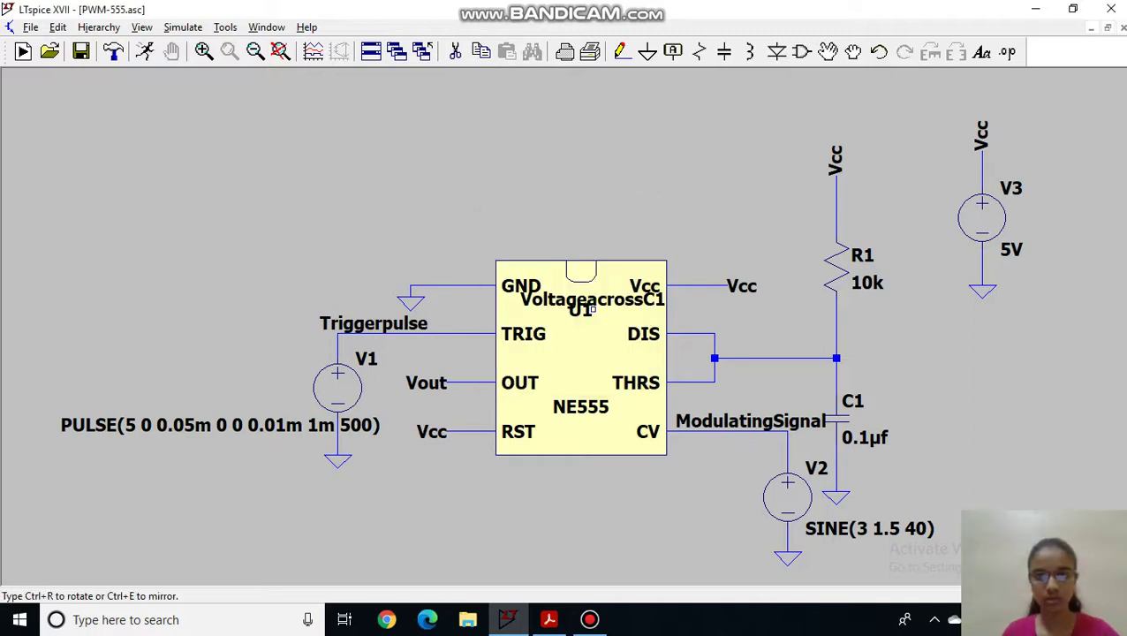
click(761, 358)
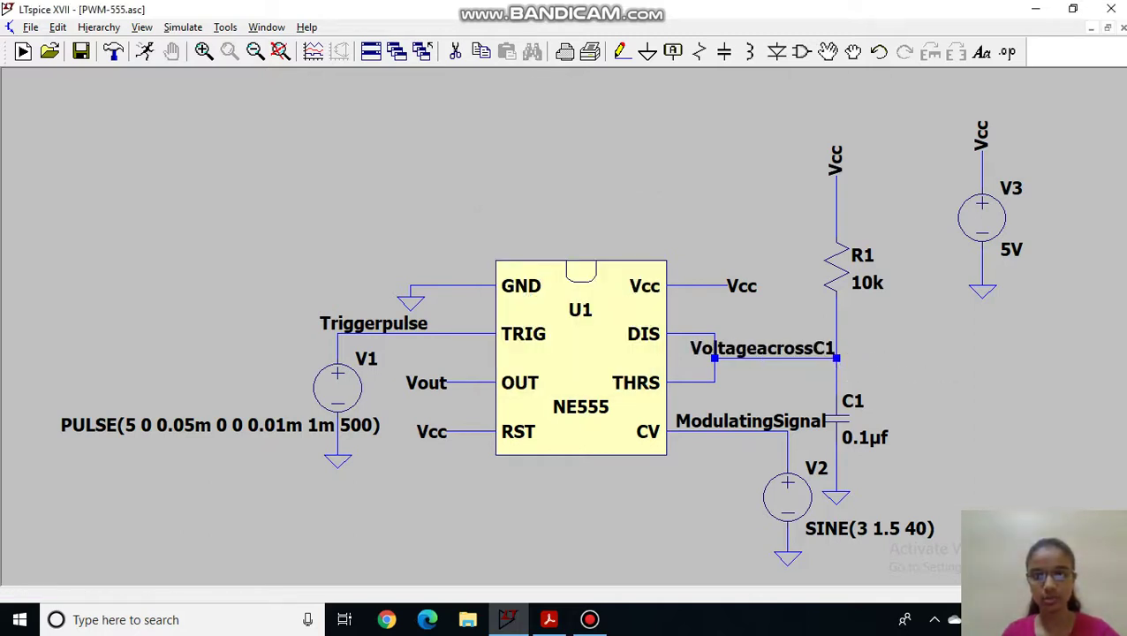
key(Escape)
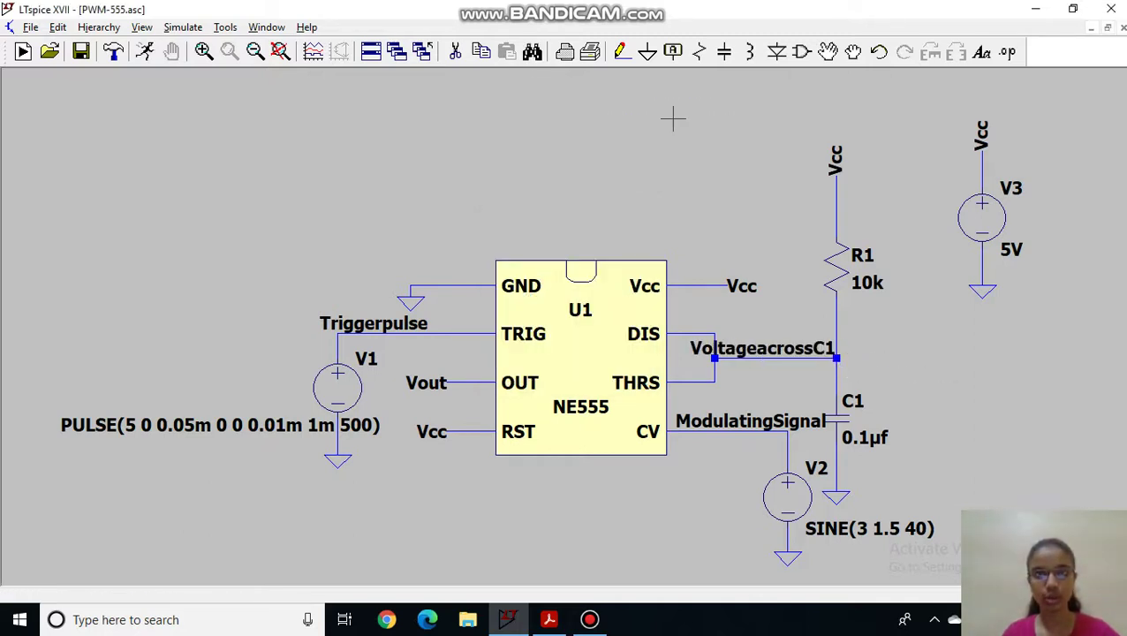
Place a .tran 40ms transient directive below the circuit, then save and run the simulation.
click(183, 26)
click(244, 194)
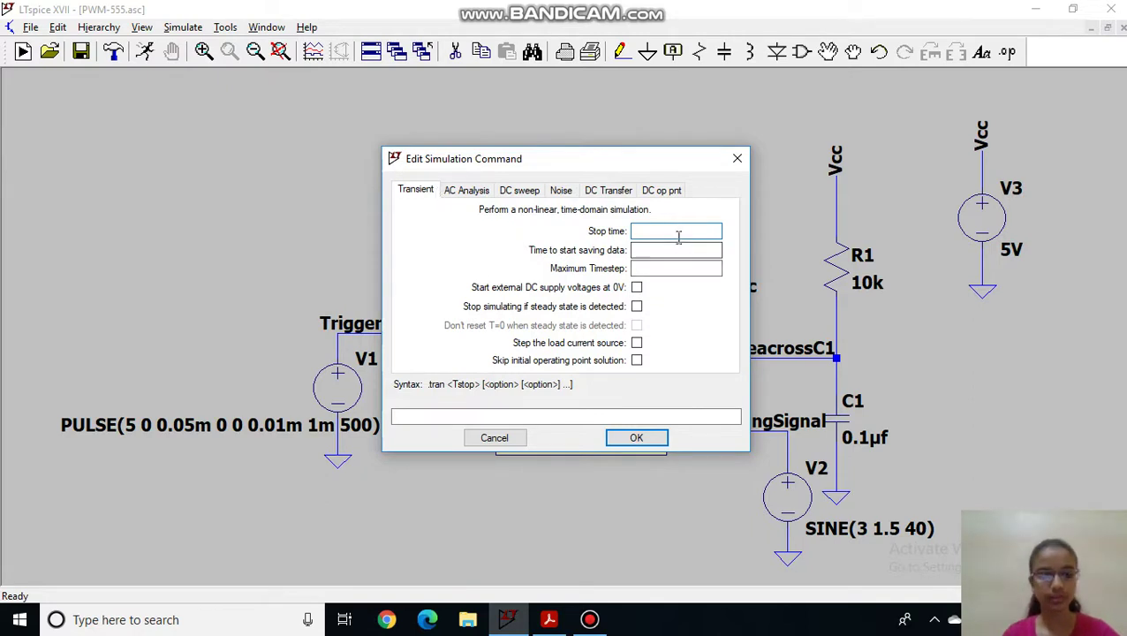
text(4)
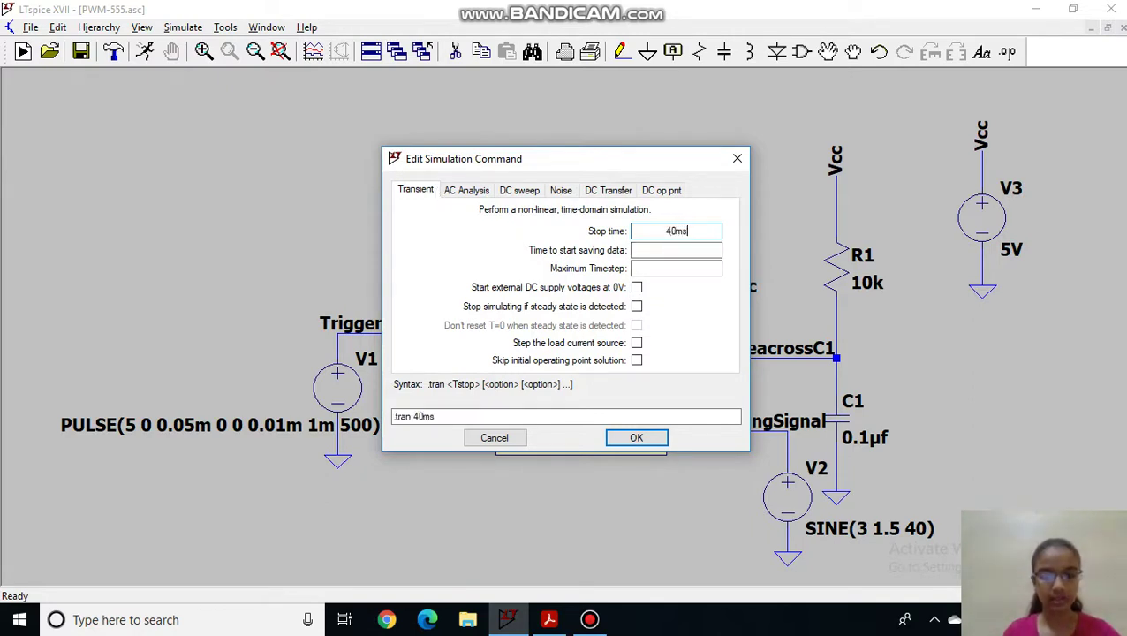
text(0ms)
key(Return)
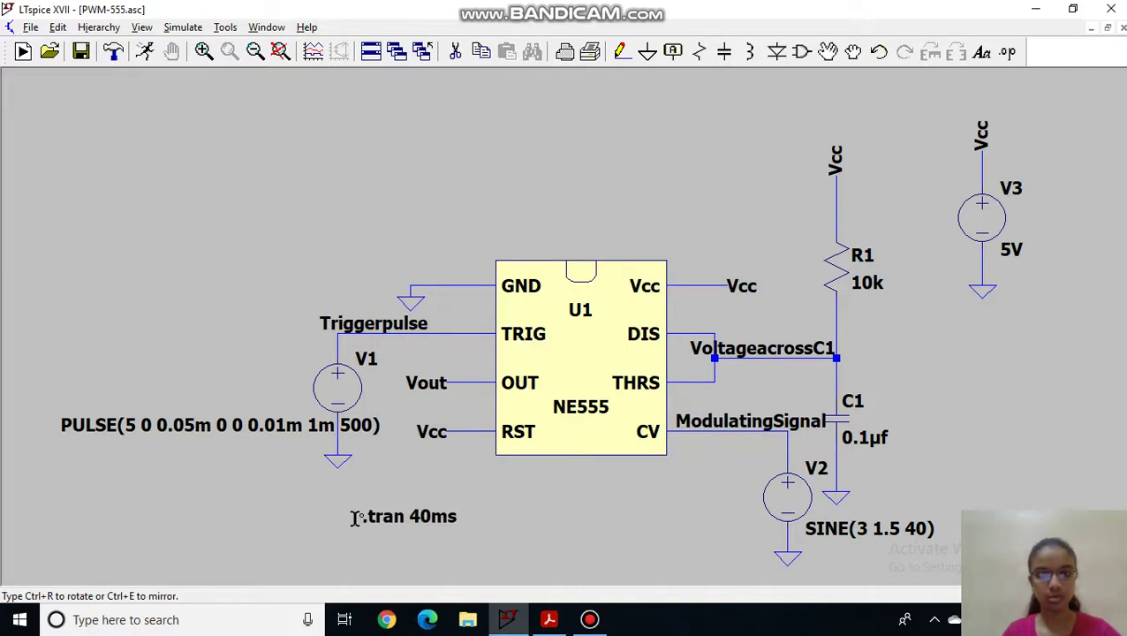
click(353, 517)
click(80, 51)
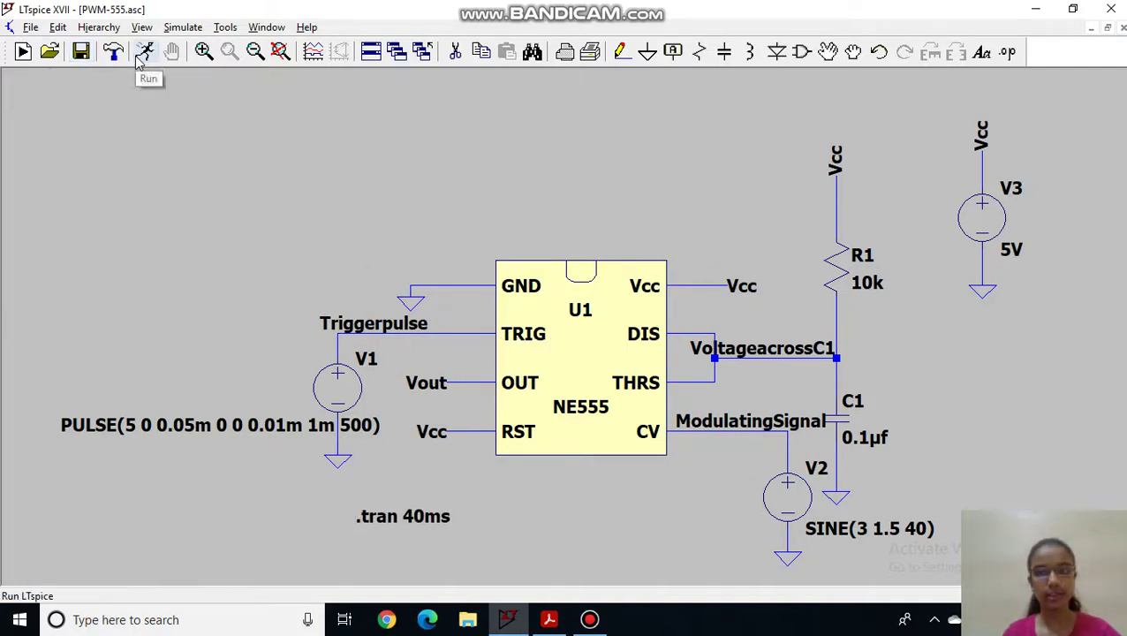
click(141, 53)
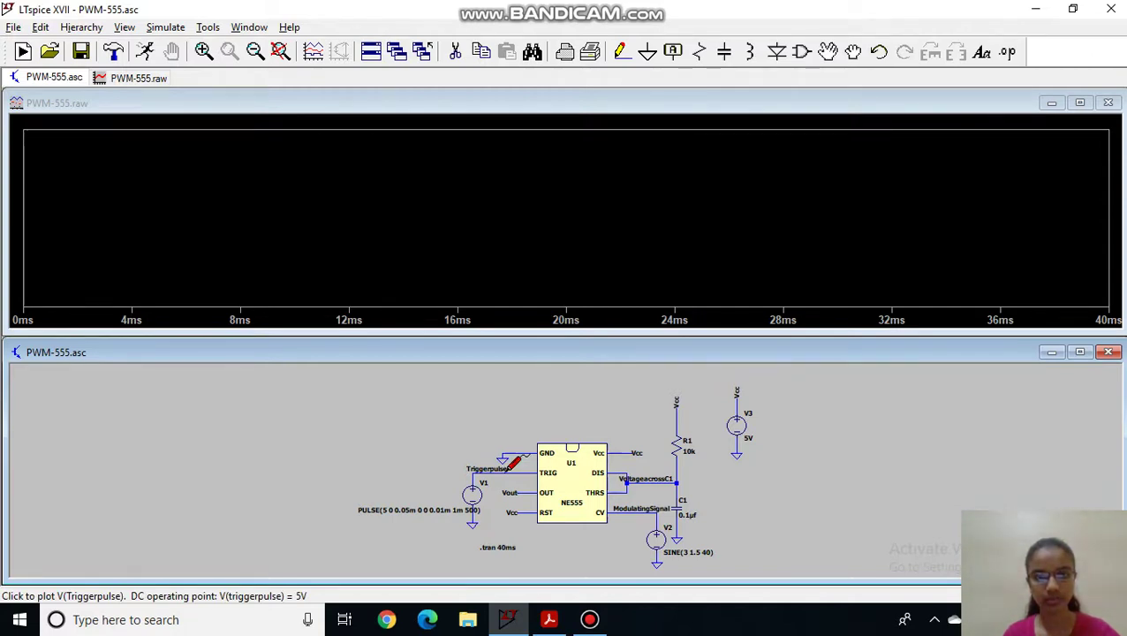
Plot Triggerpulse, add a second pane, and plot VoltageacrossC1 and ModulatingSignal.
click(506, 467)
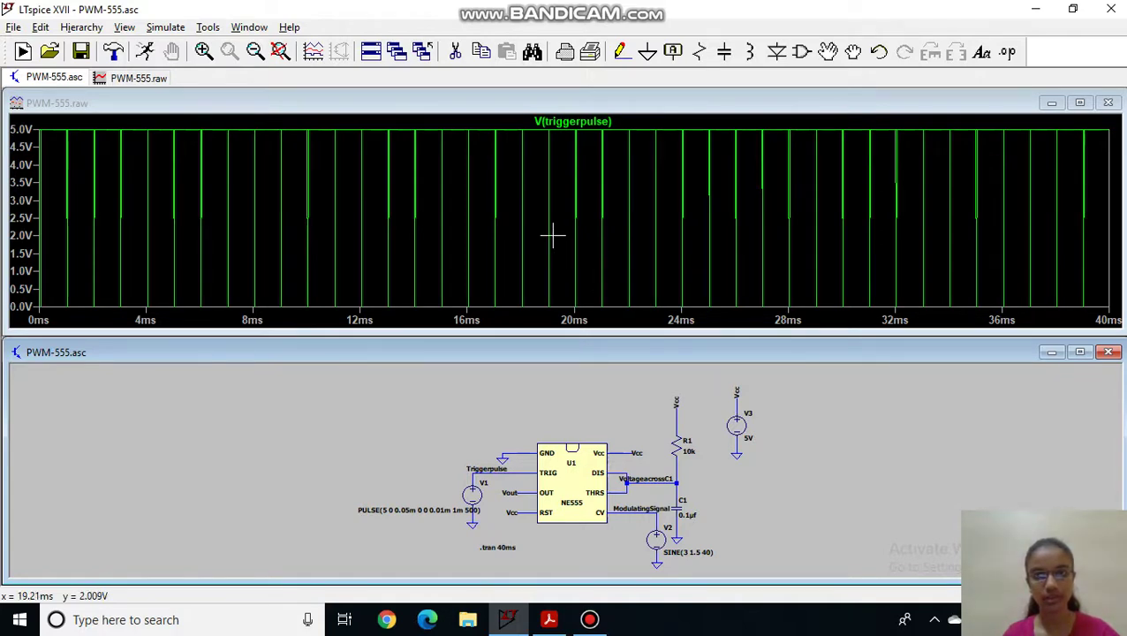
right_click(553, 235)
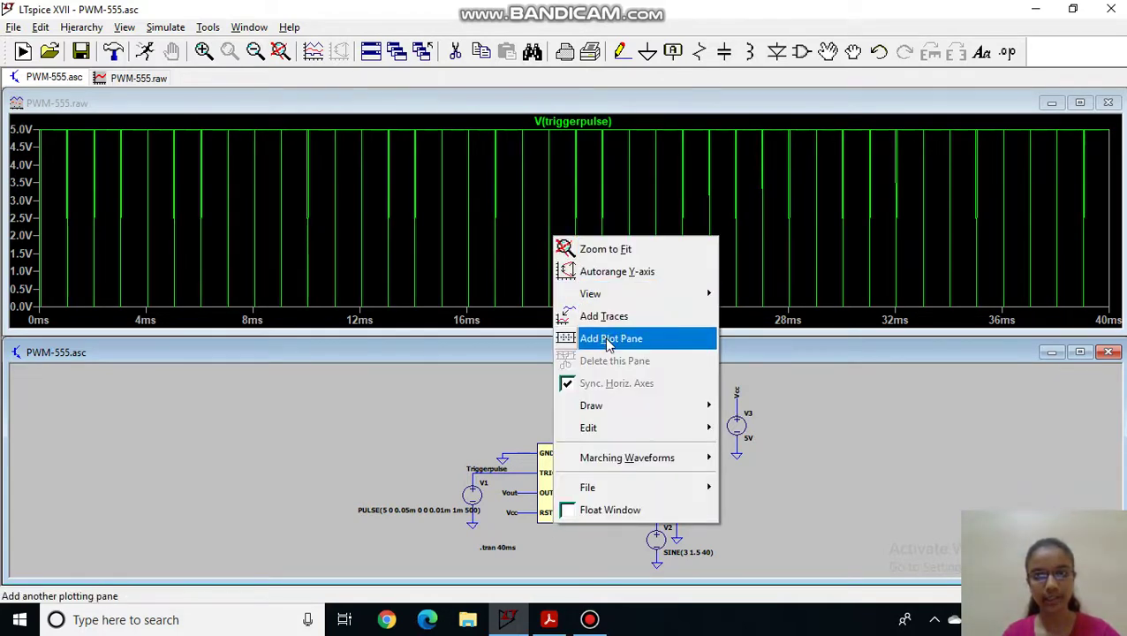
click(608, 344)
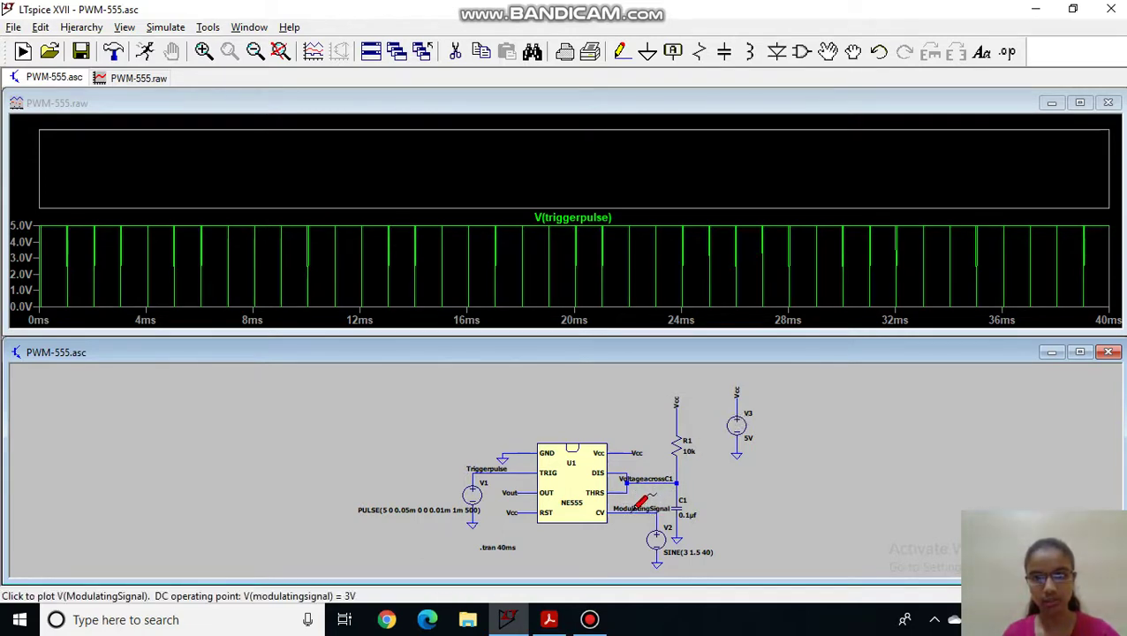
click(648, 478)
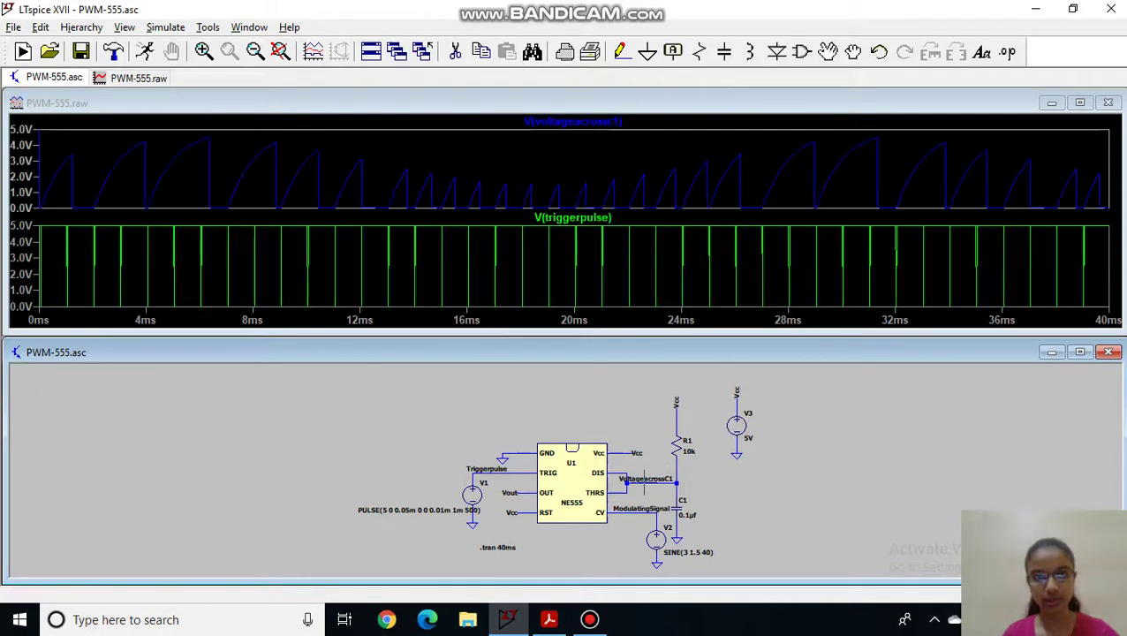
click(607, 281)
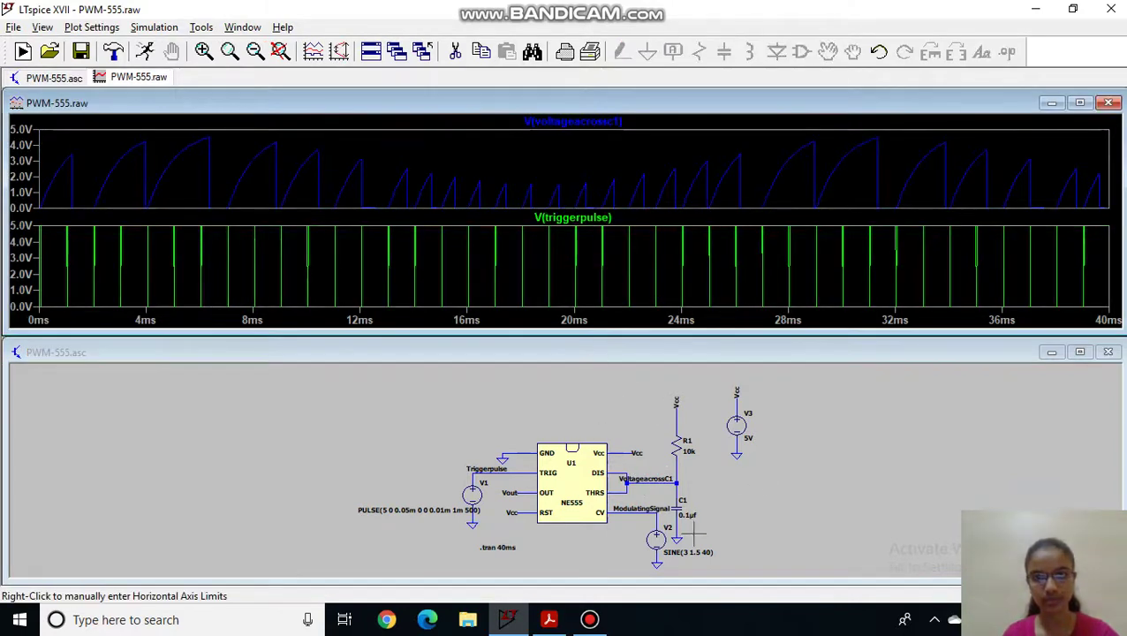
click(630, 516)
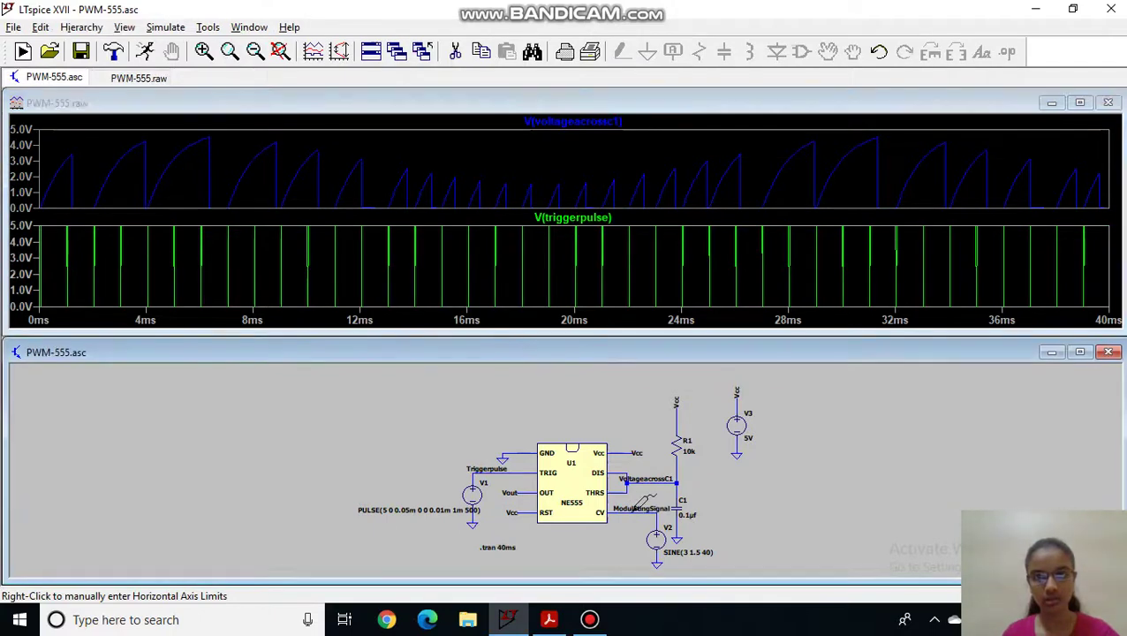
click(636, 510)
click(642, 503)
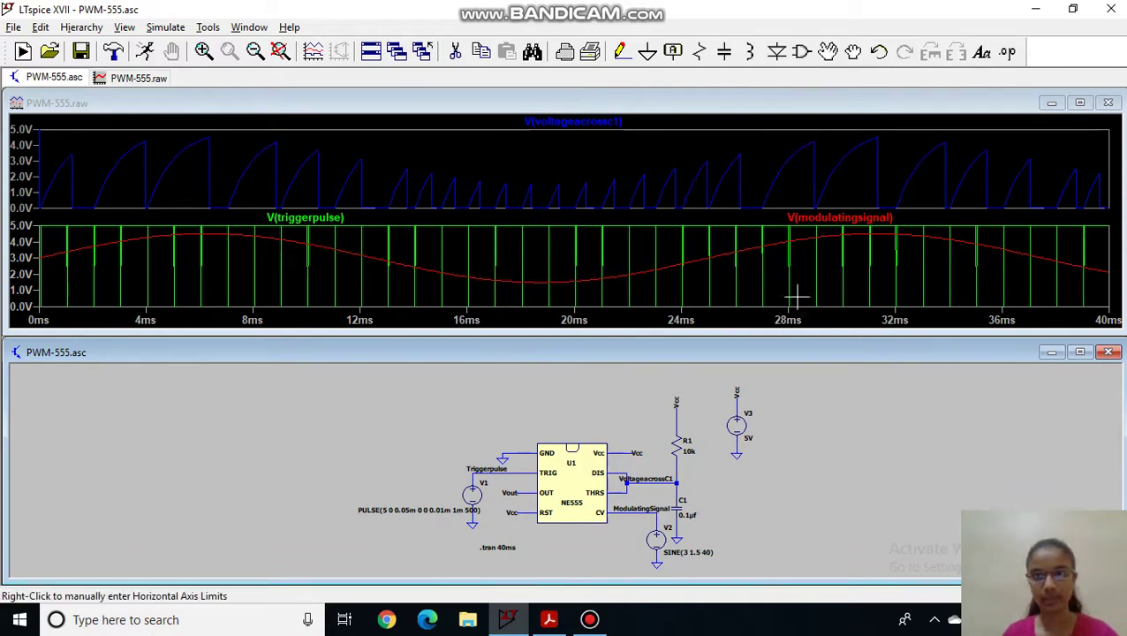
Add a third plot pane showing the V(vout) PWM output.
right_click(737, 286)
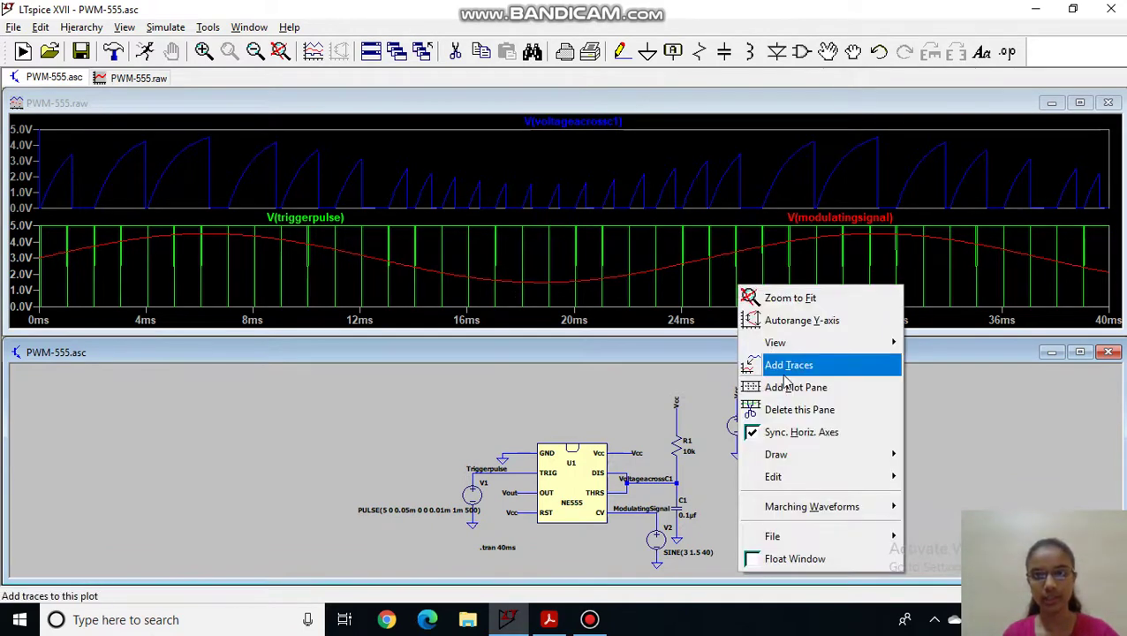
click(787, 393)
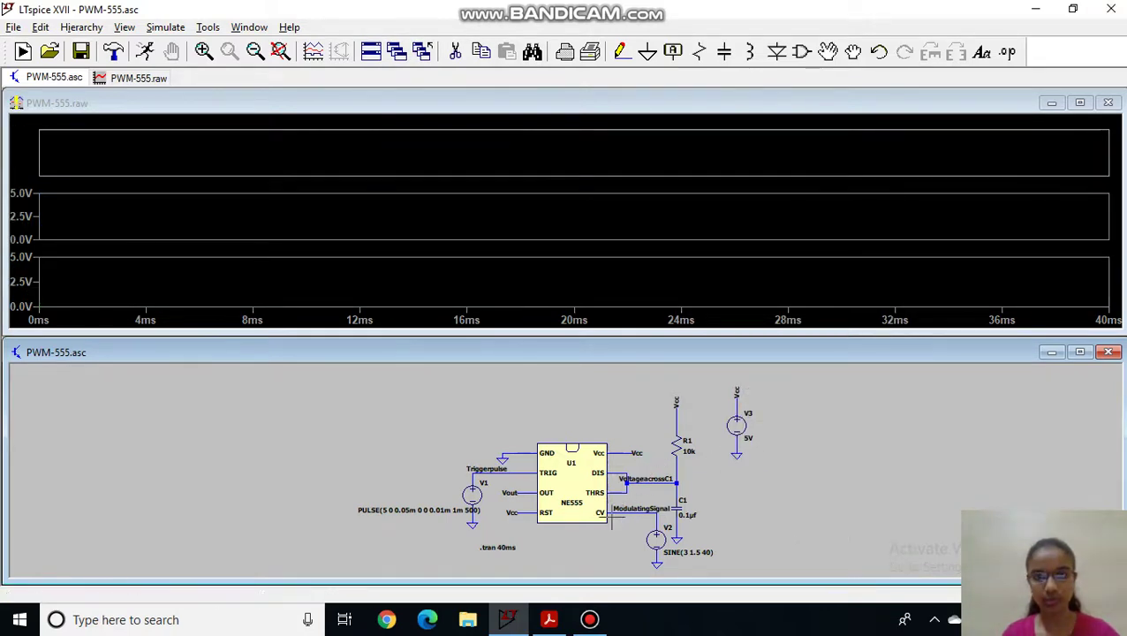
click(524, 492)
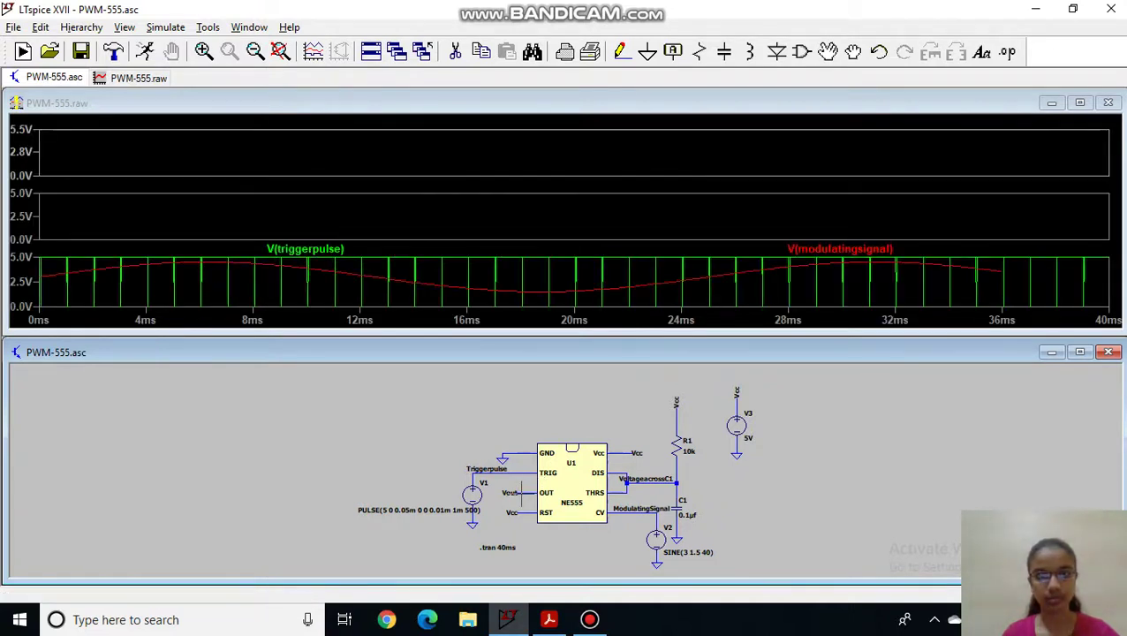
click(1079, 104)
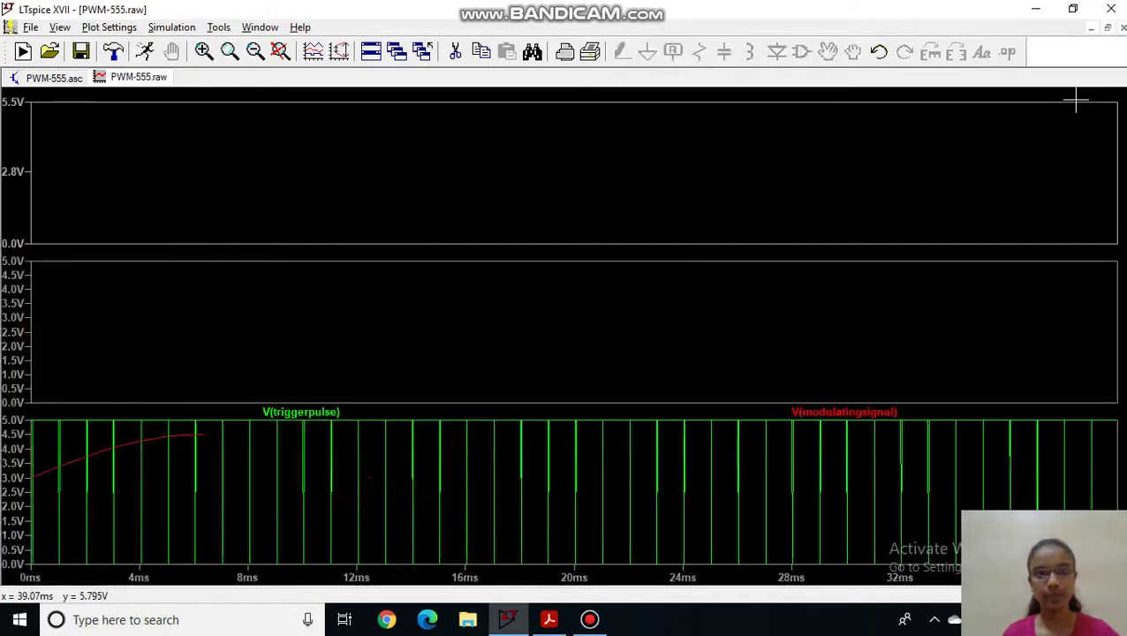